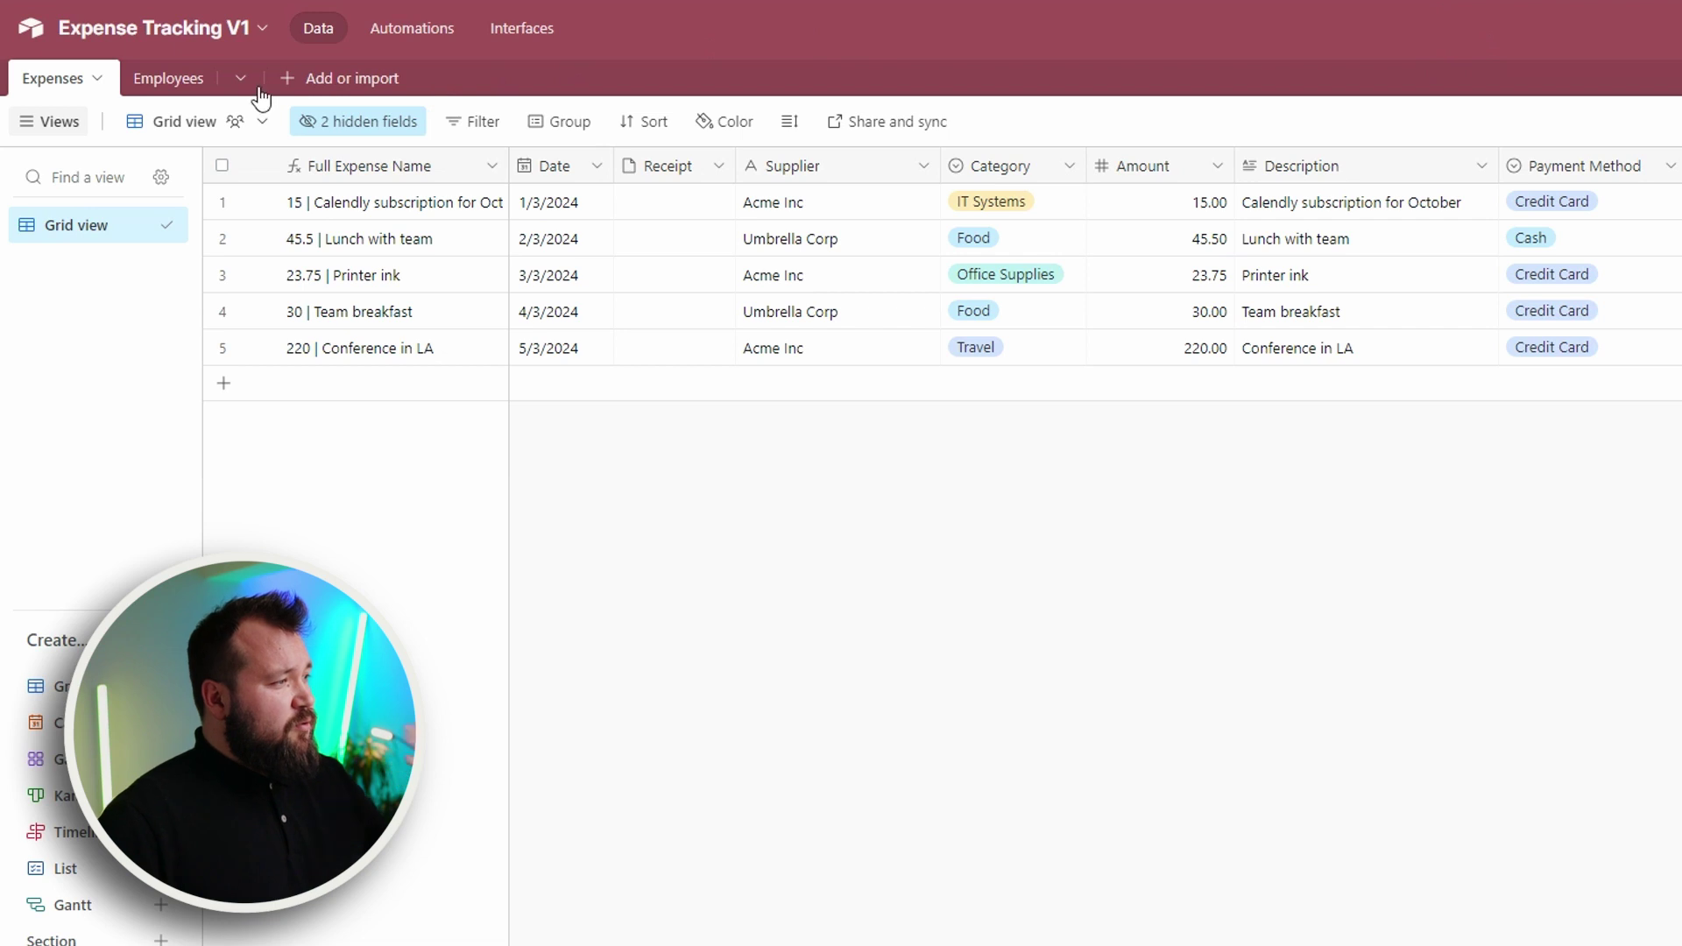
Step: Review the employee names and the expenses' Category and Payment Method values in Airtable
{"action": "left_click", "coordinate": [166, 92]}
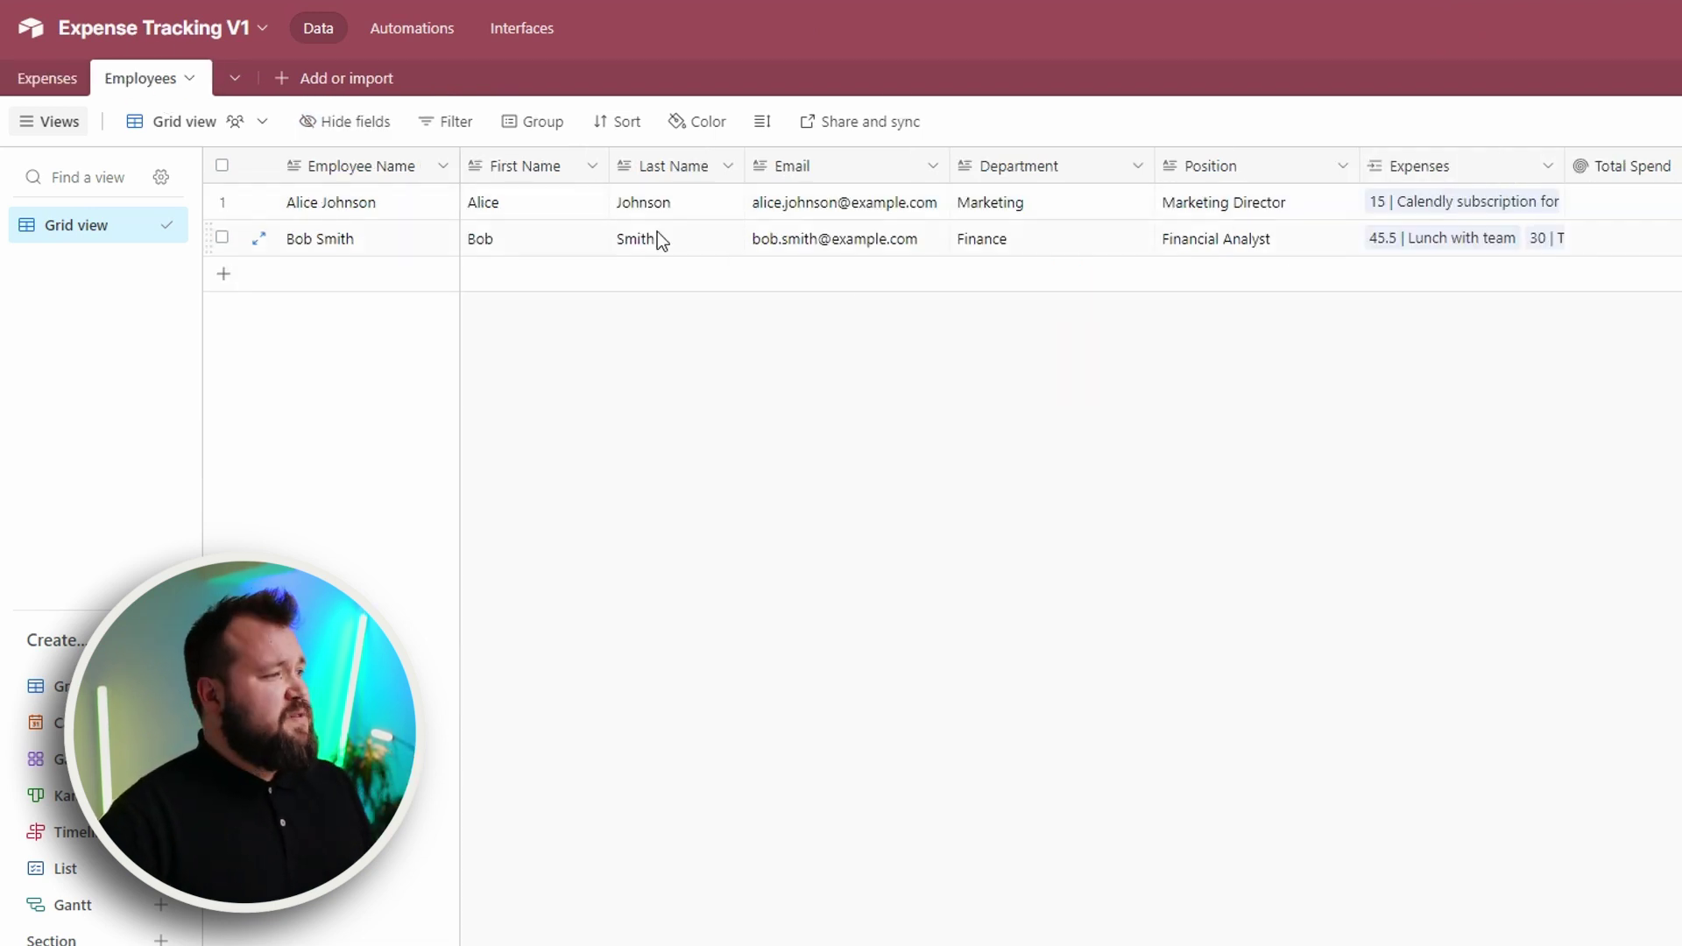
{"action": "left_click_drag", "start_coordinate": [380, 210], "coordinate": [403, 236]}
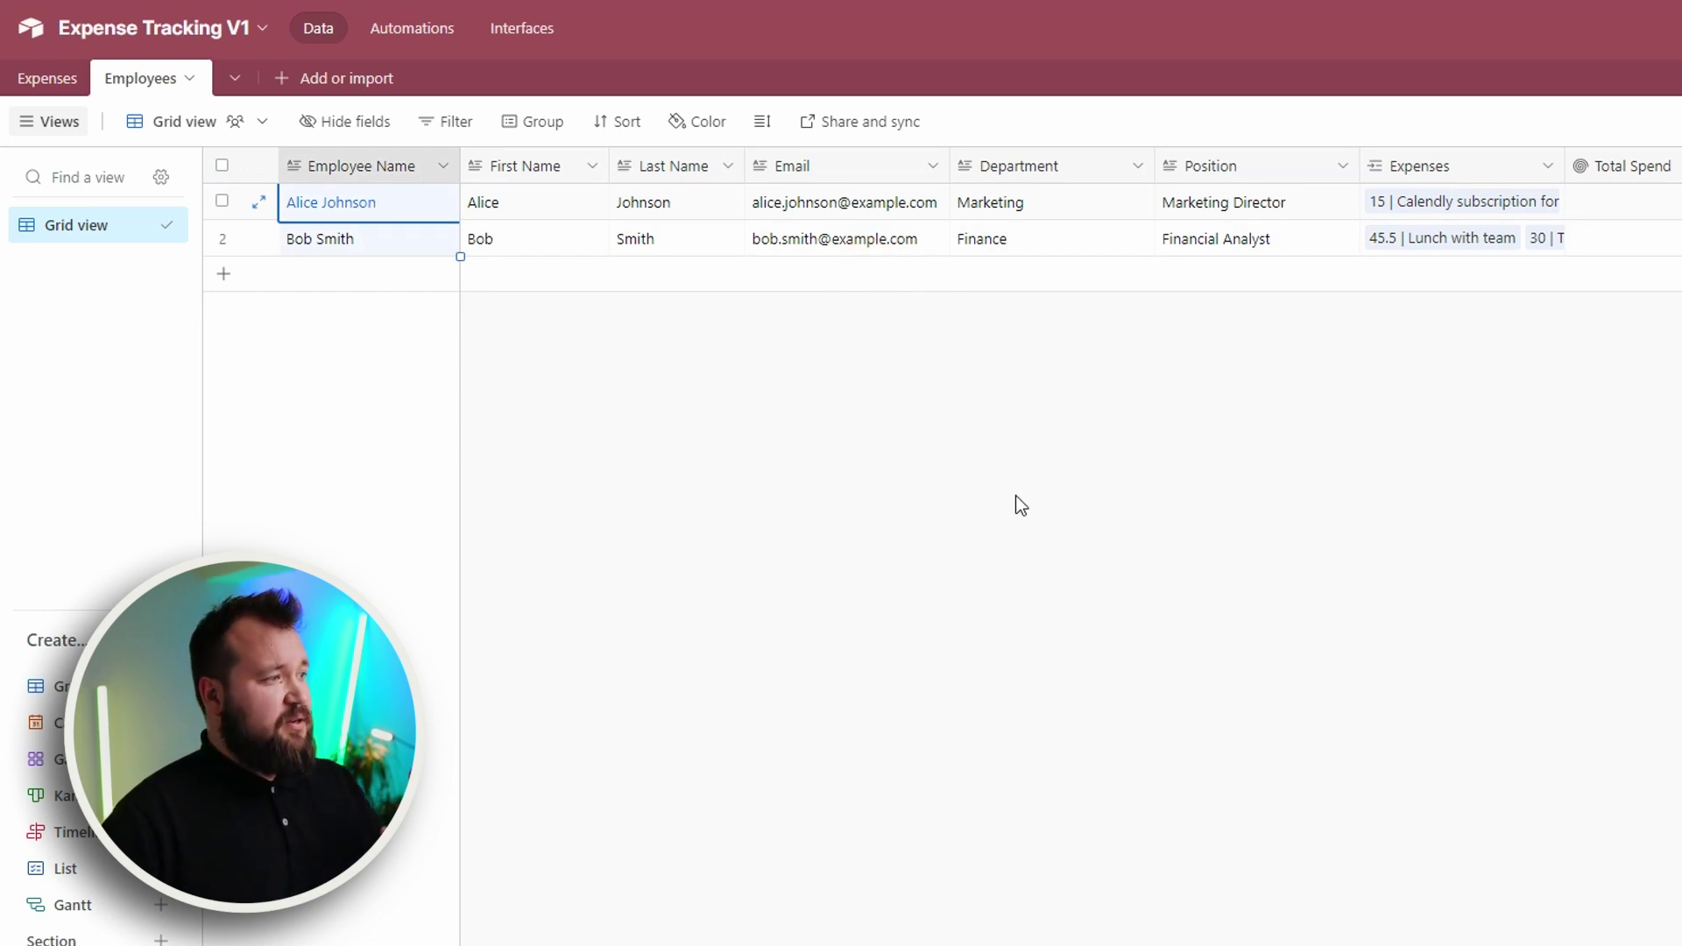
{"action": "left_click", "coordinate": [54, 83]}
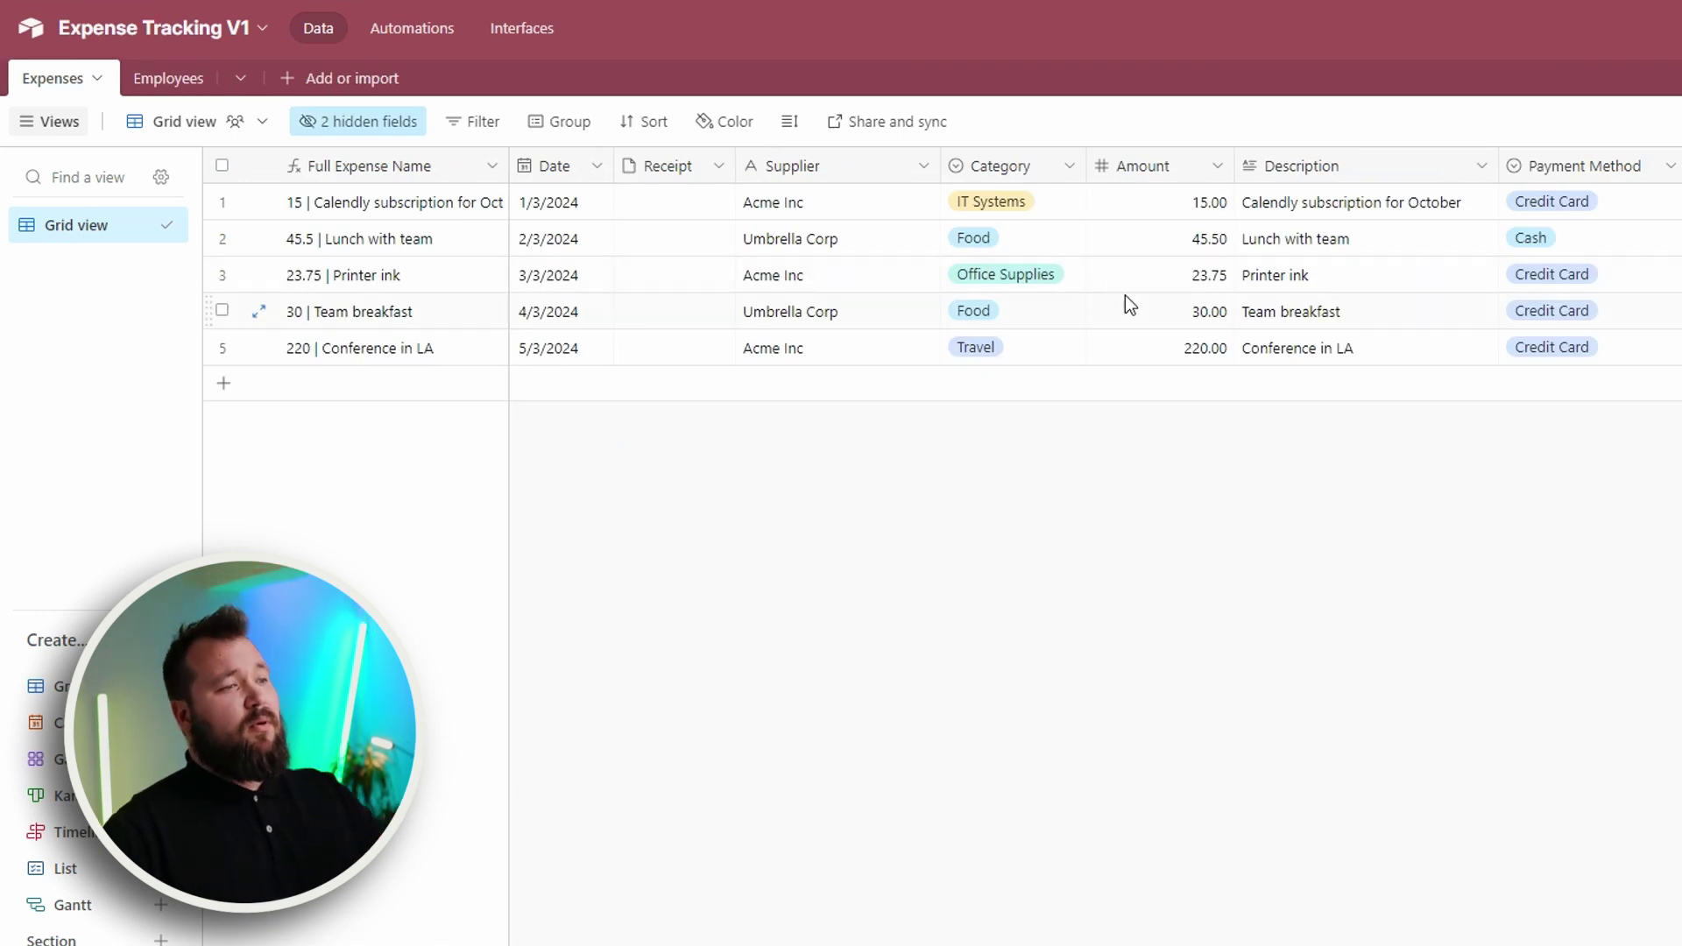
{"action": "left_click", "coordinate": [1057, 212]}
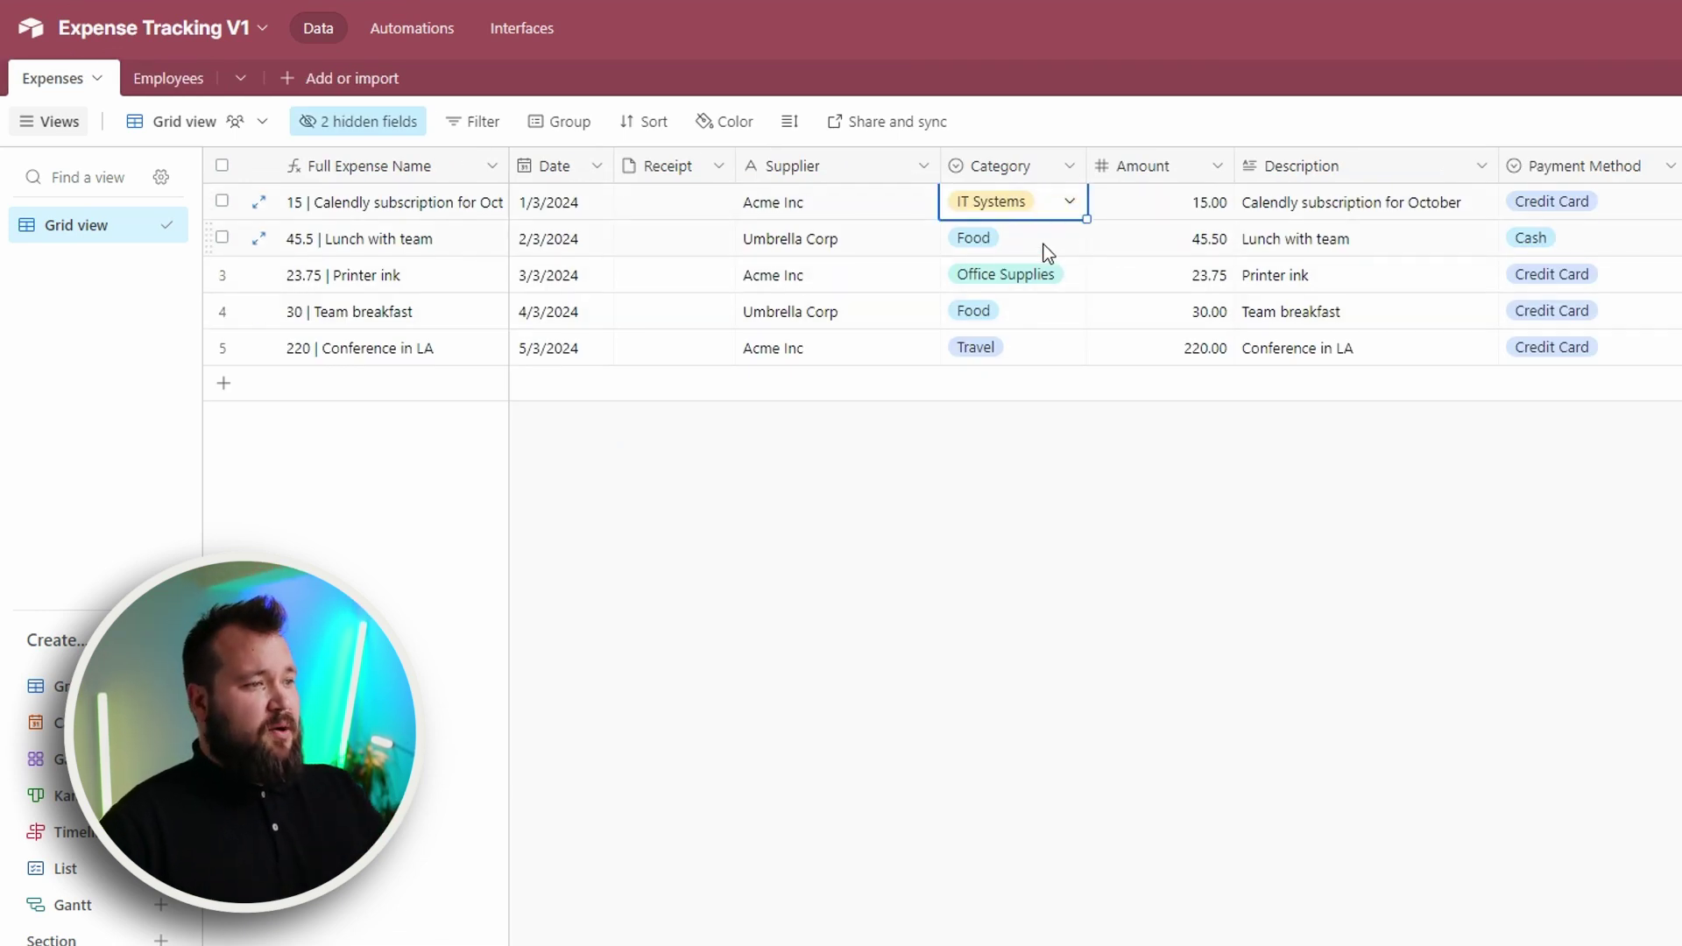
{"action": "left_click_drag", "start_coordinate": [1051, 201], "coordinate": [1036, 350]}
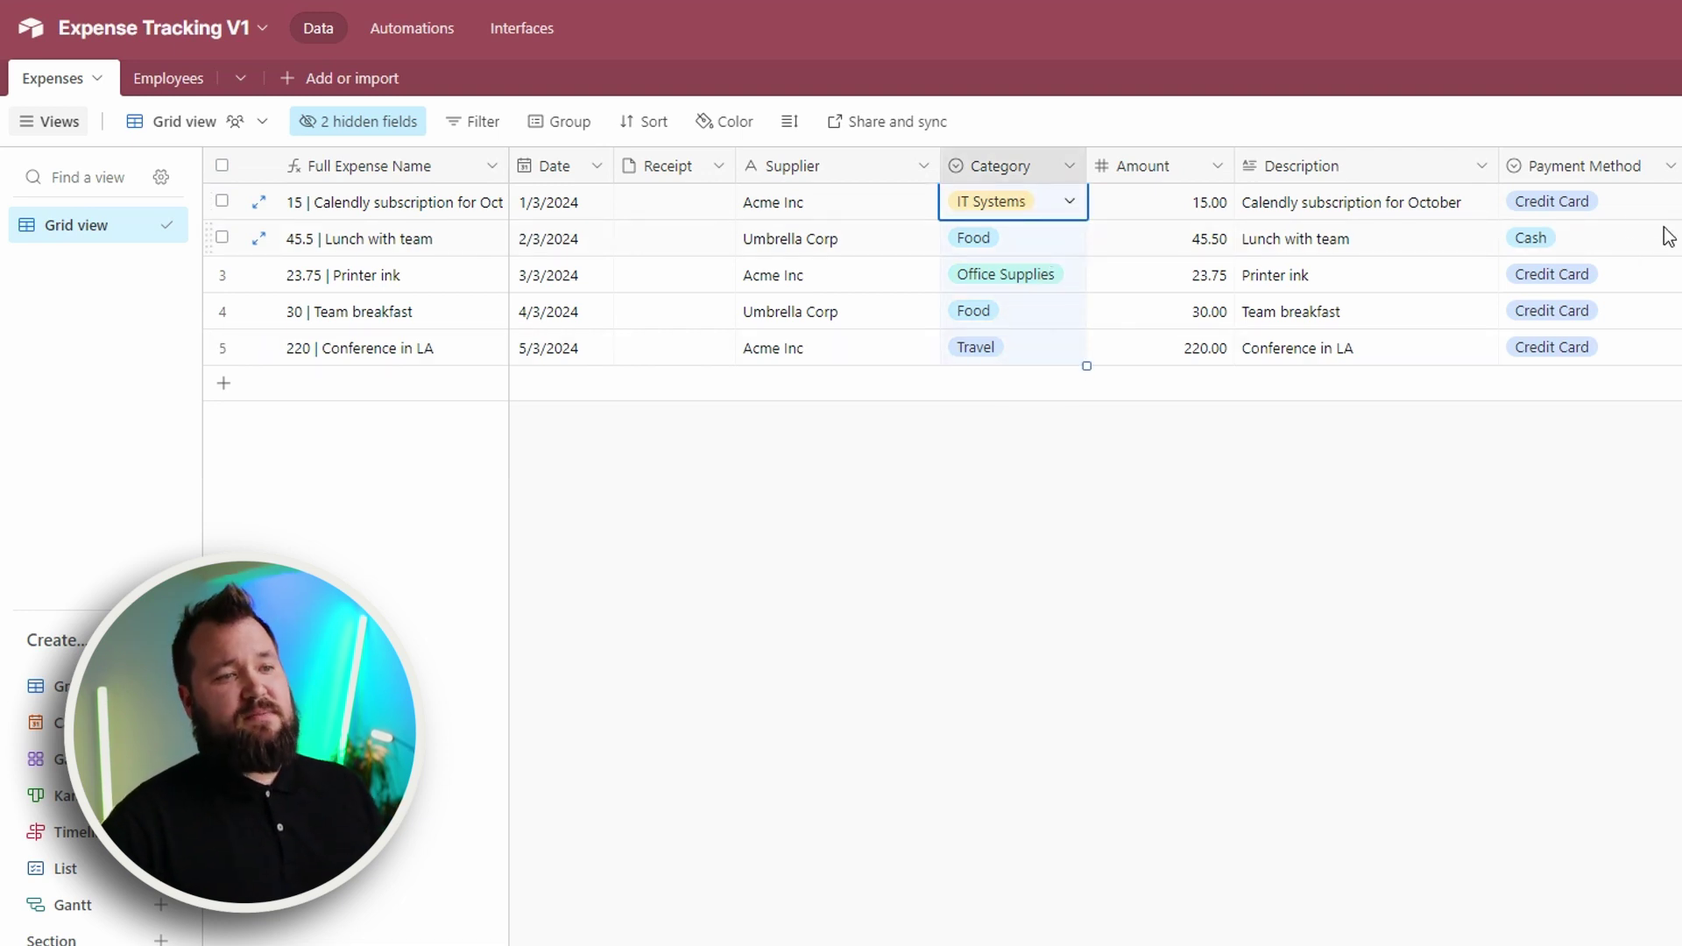
{"action": "left_click_drag", "start_coordinate": [1627, 206], "coordinate": [1608, 368]}
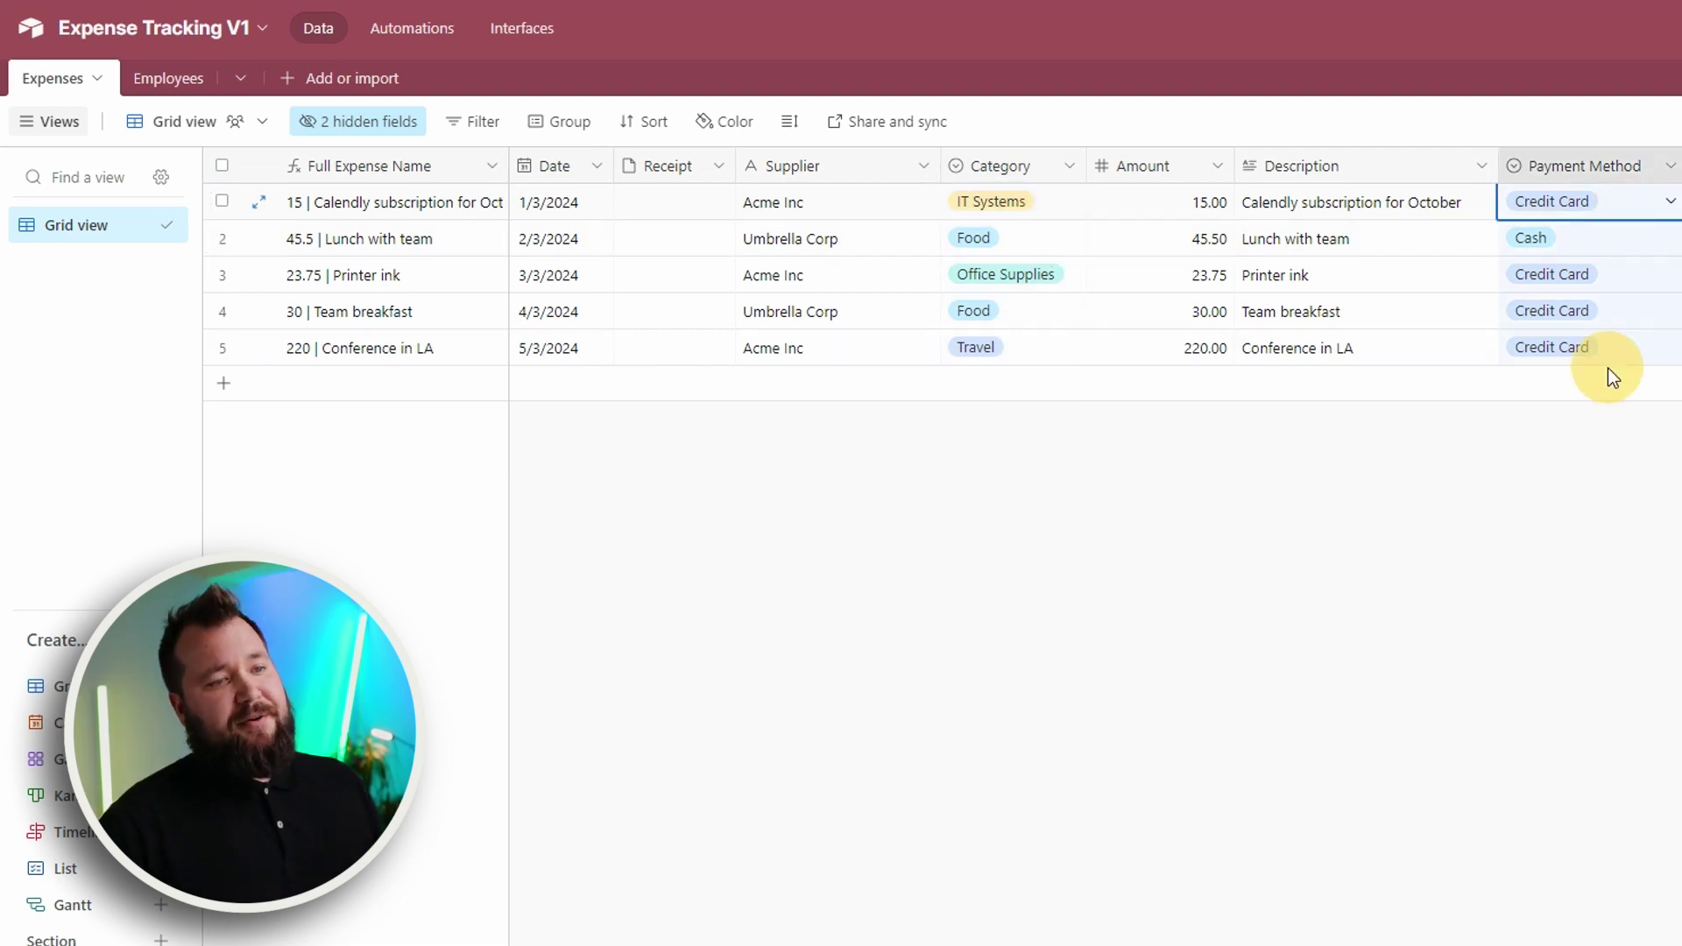
{"action": "left_click", "coordinate": [1631, 267]}
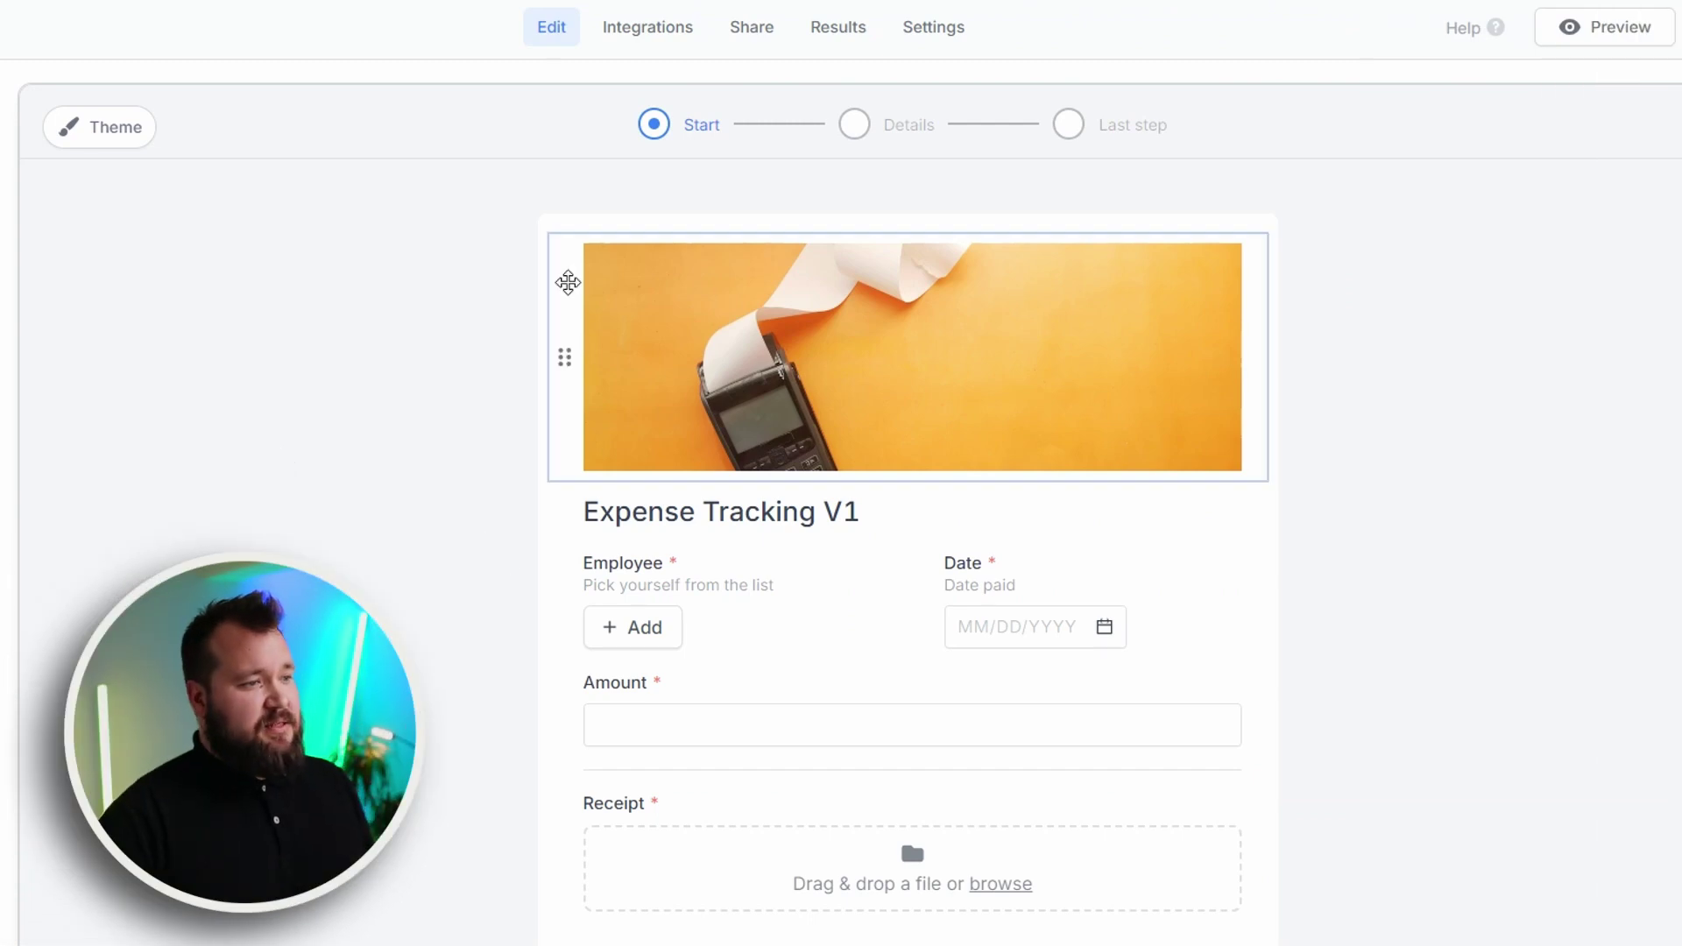
Step: Set the Fillout form's Employee field to the first employee in the linked list
{"action": "scroll", "coordinate": [717, 432], "scroll_direction": "down", "scroll_amount": 4}
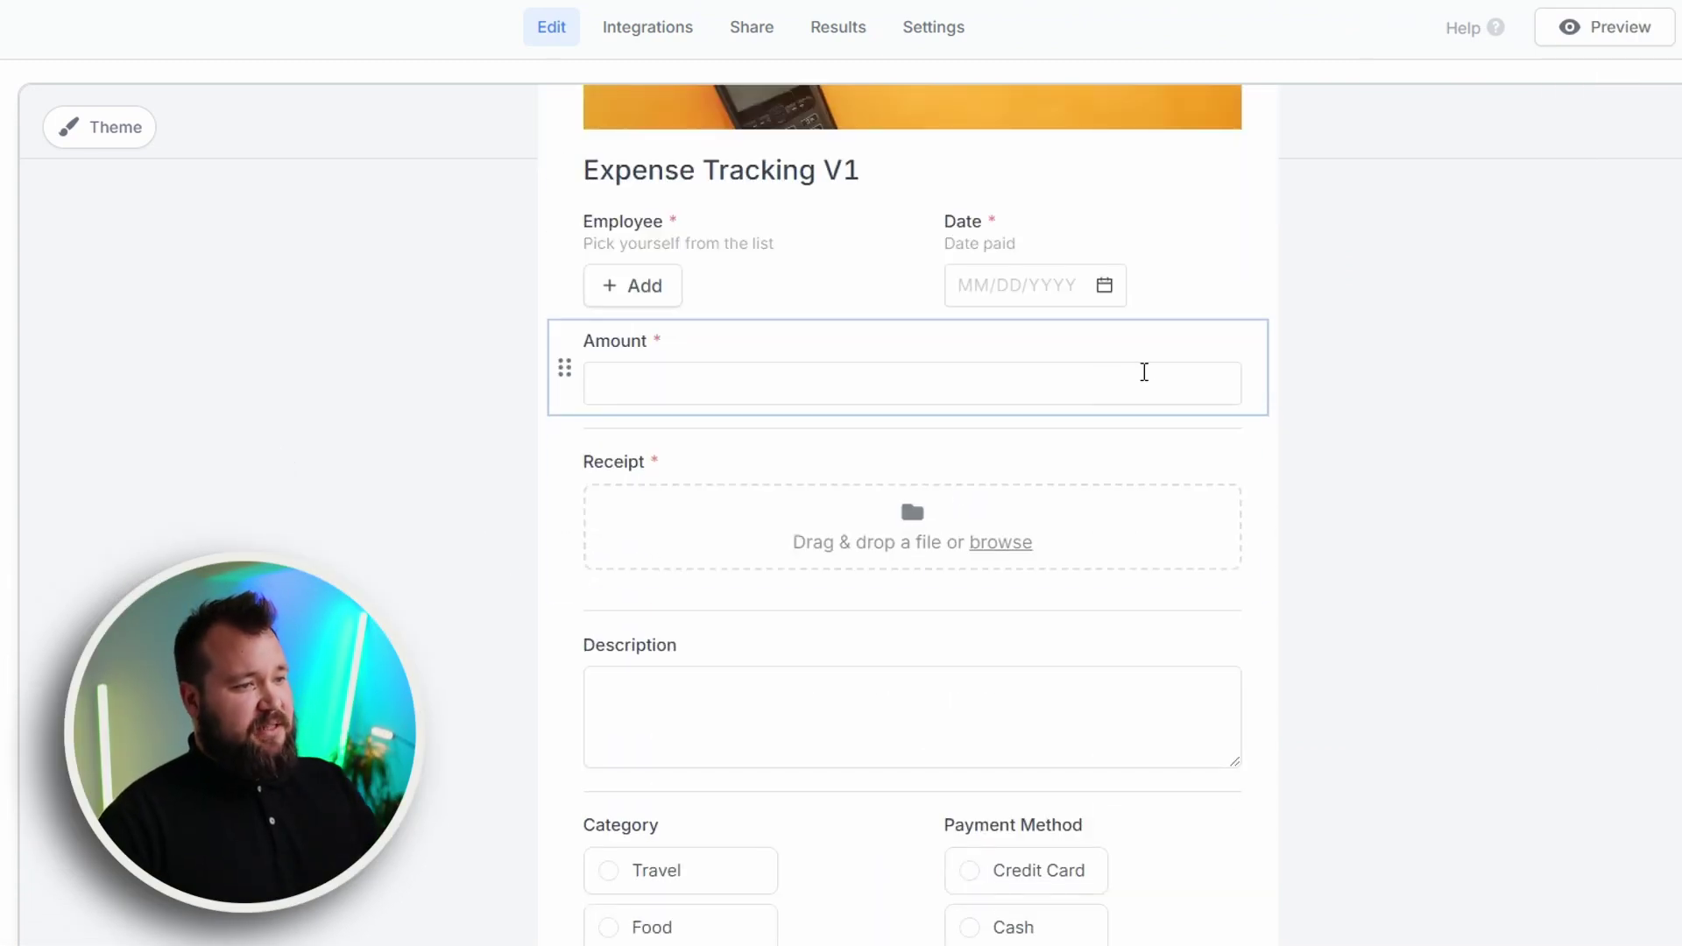
{"action": "scroll", "coordinate": [1147, 370], "scroll_direction": "up", "scroll_amount": 3}
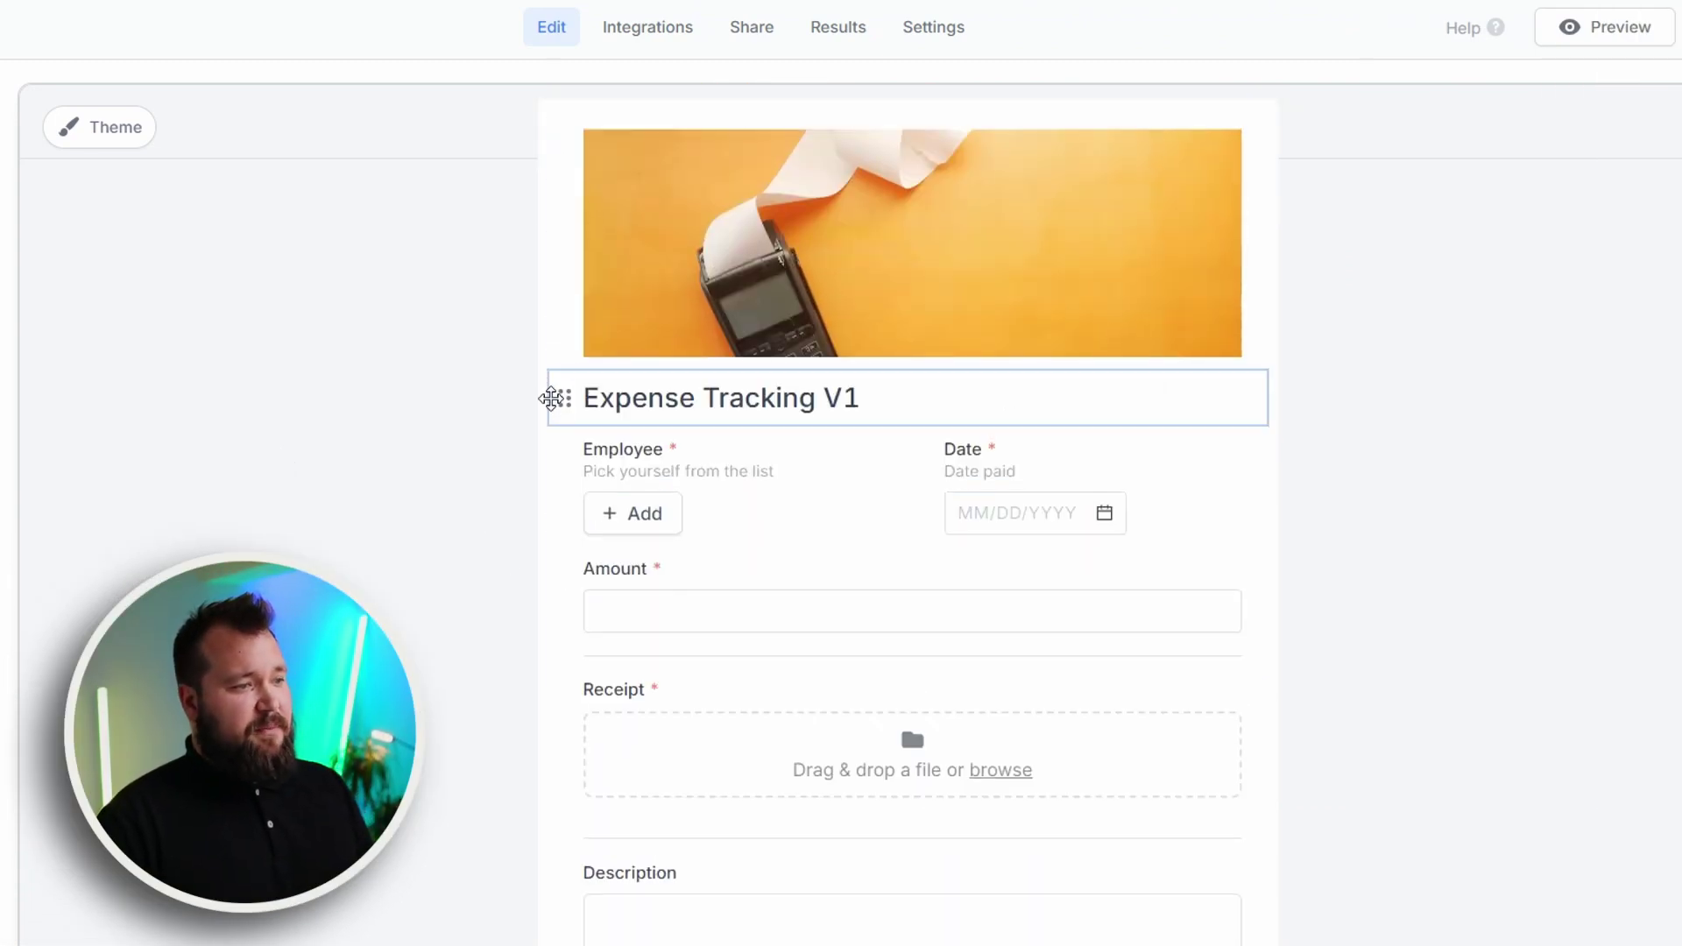
{"action": "scroll", "coordinate": [791, 270], "scroll_direction": "down", "scroll_amount": 3}
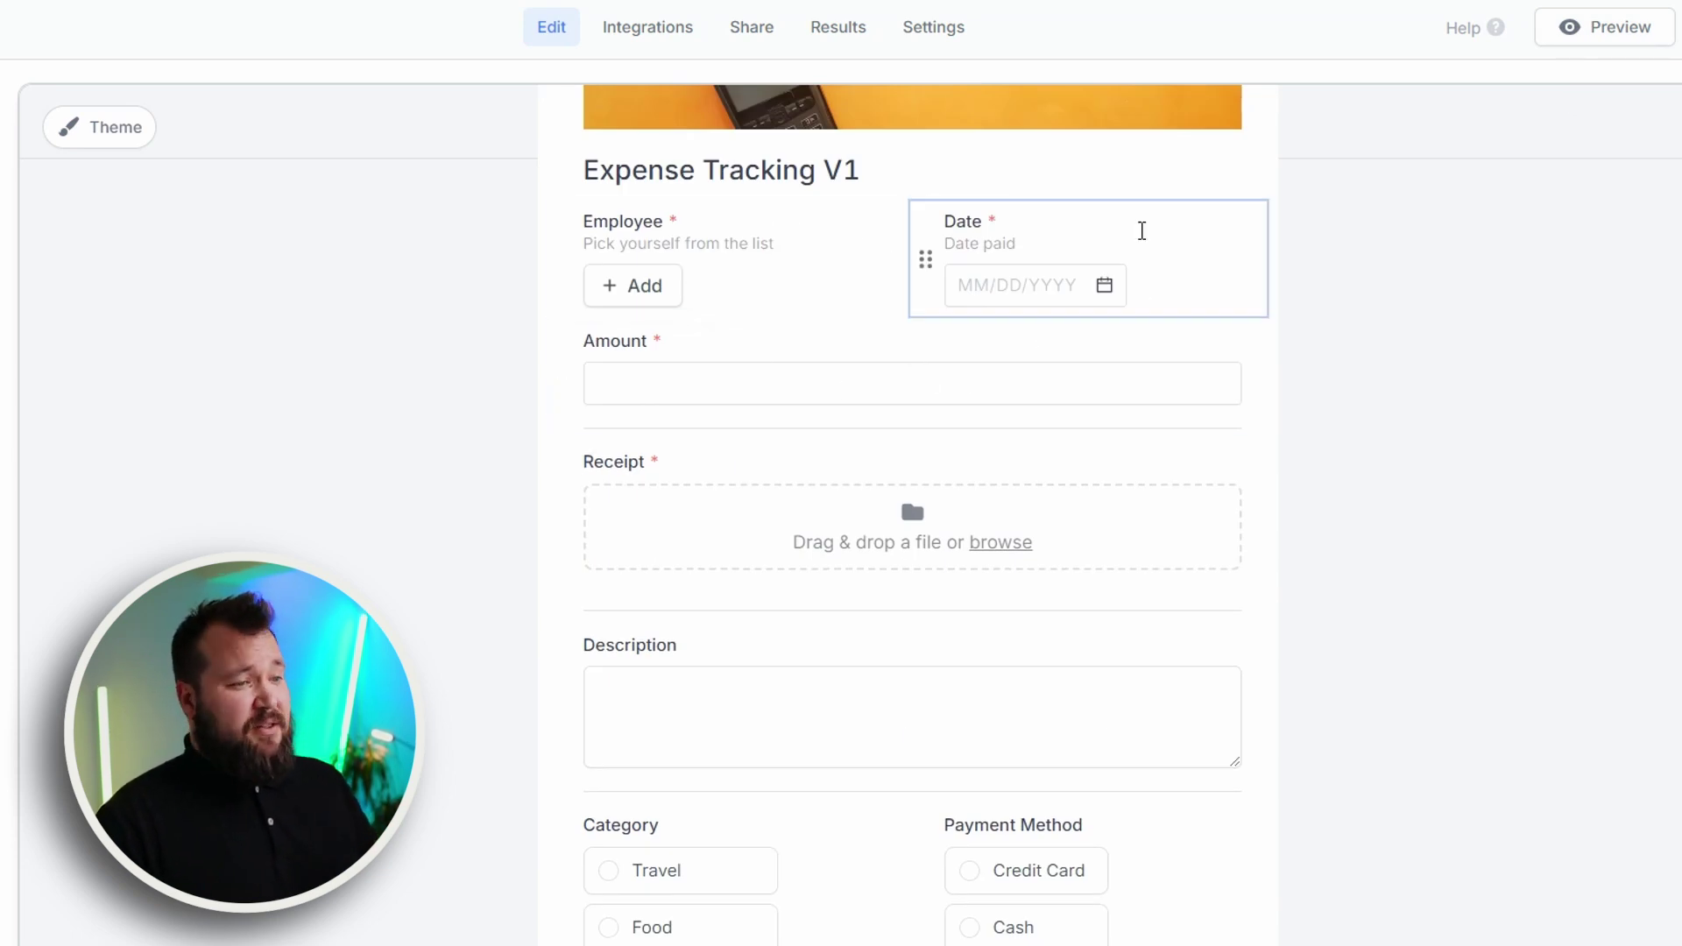
{"action": "scroll", "coordinate": [987, 435], "scroll_direction": "down", "scroll_amount": 3}
{"action": "scroll", "coordinate": [946, 526], "scroll_direction": "up", "scroll_amount": 3}
{"action": "scroll", "coordinate": [946, 526], "scroll_direction": "up", "scroll_amount": 1}
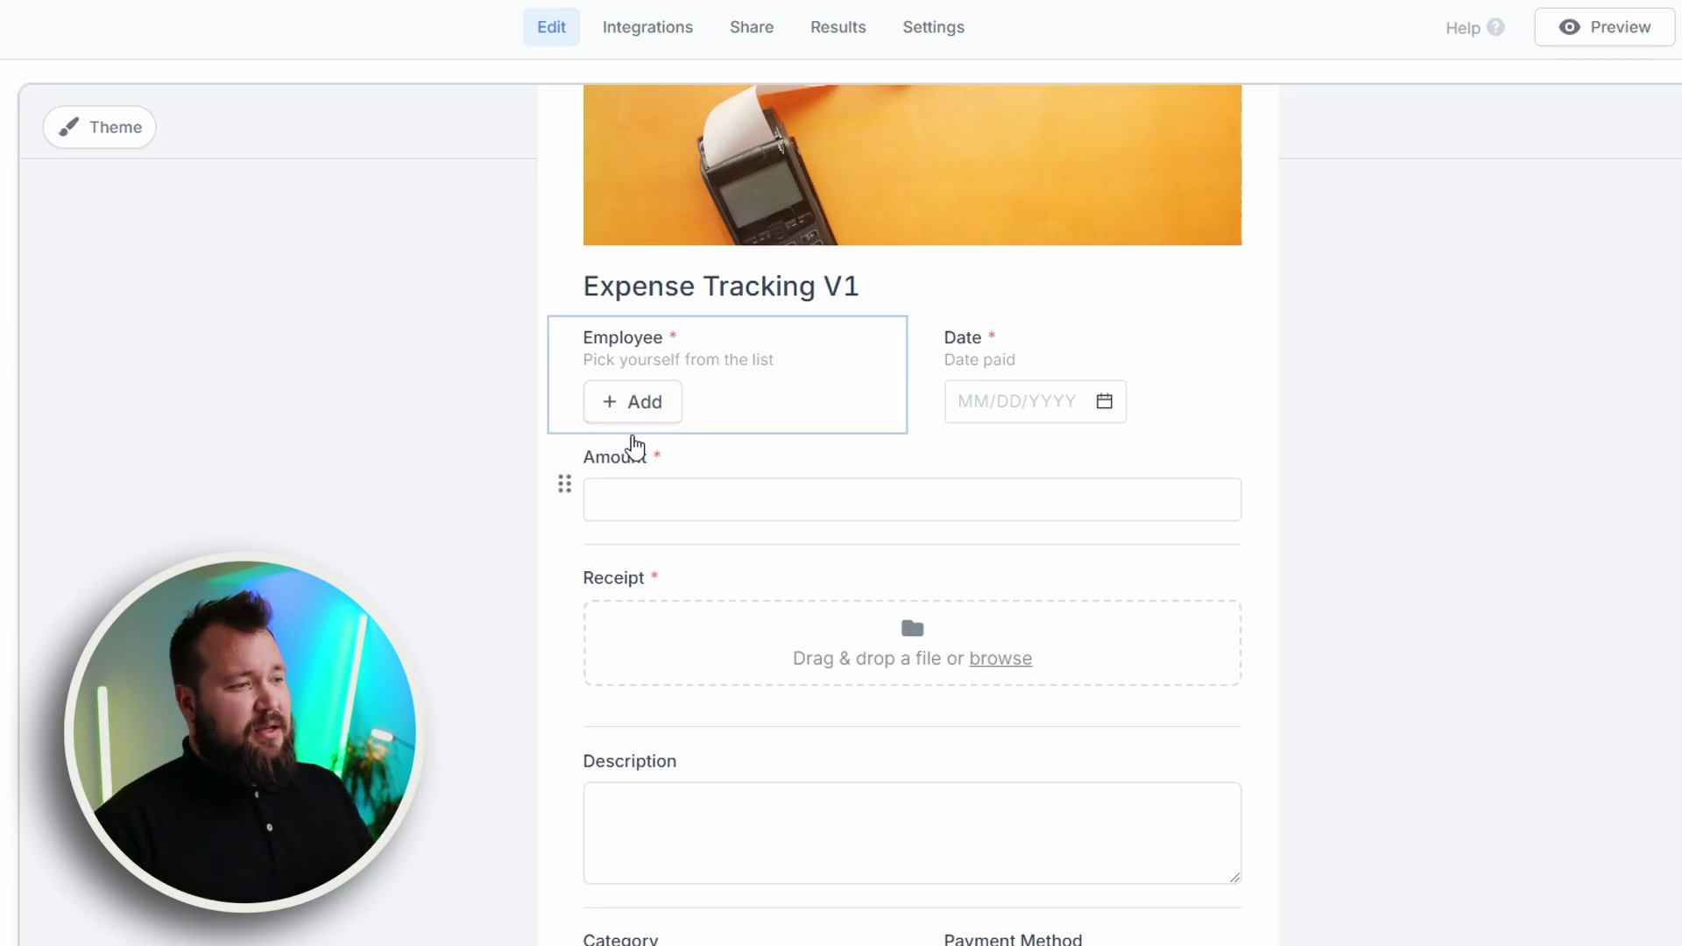
{"action": "left_click", "coordinate": [660, 407]}
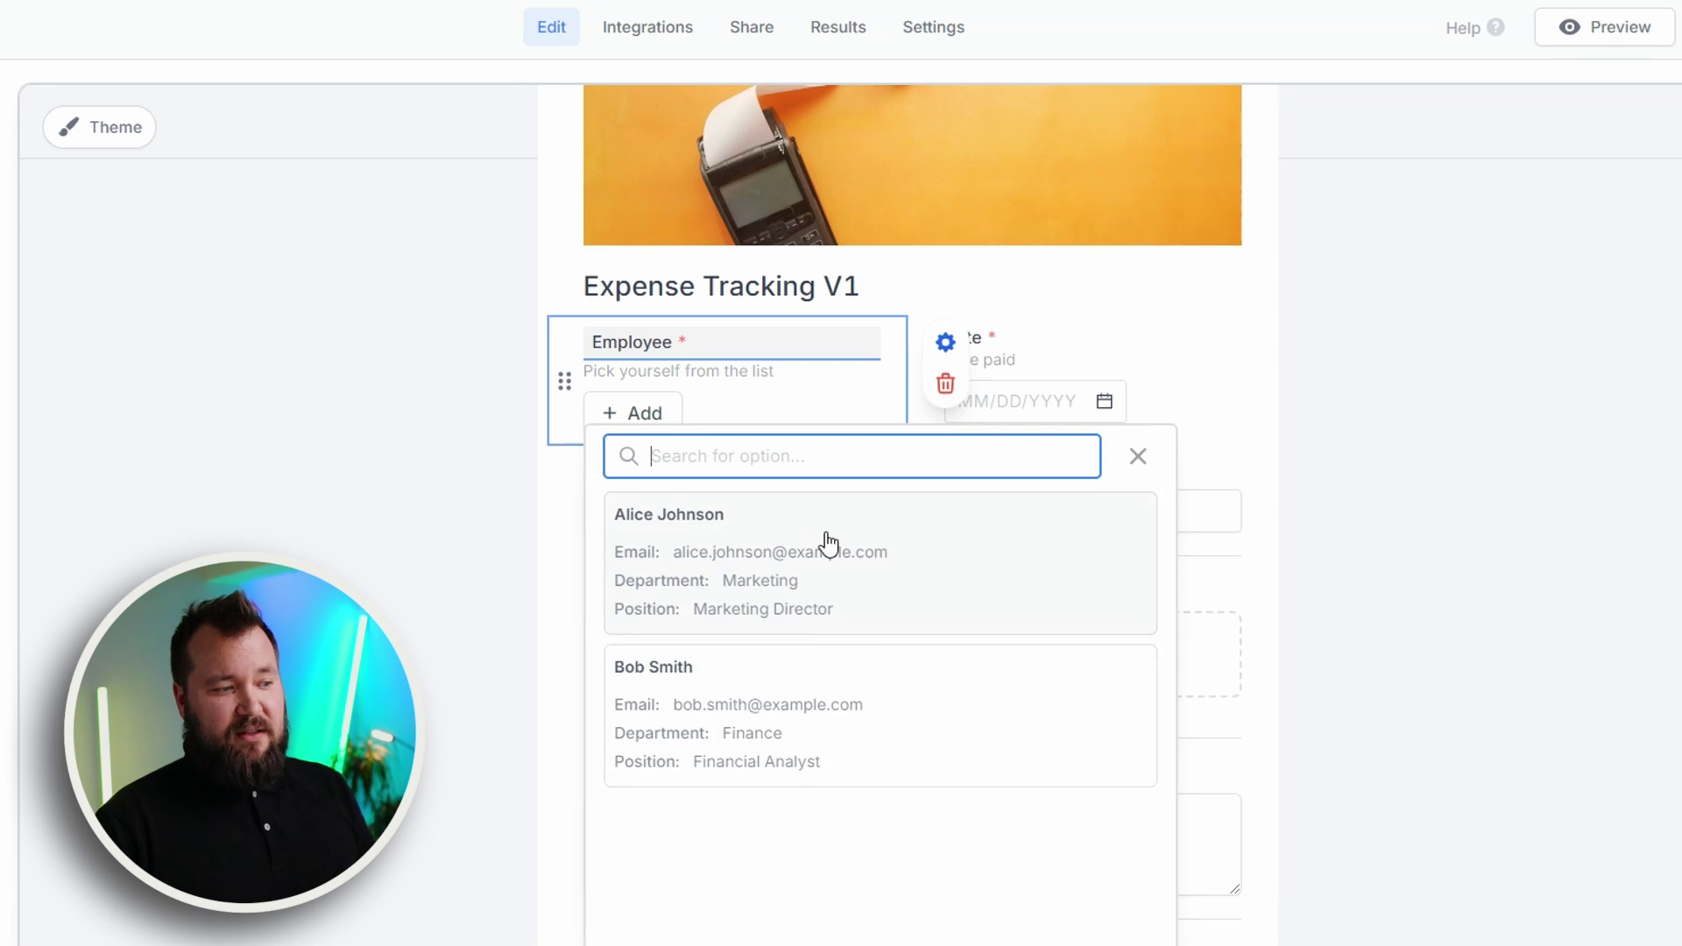
{"action": "left_click", "coordinate": [870, 585]}
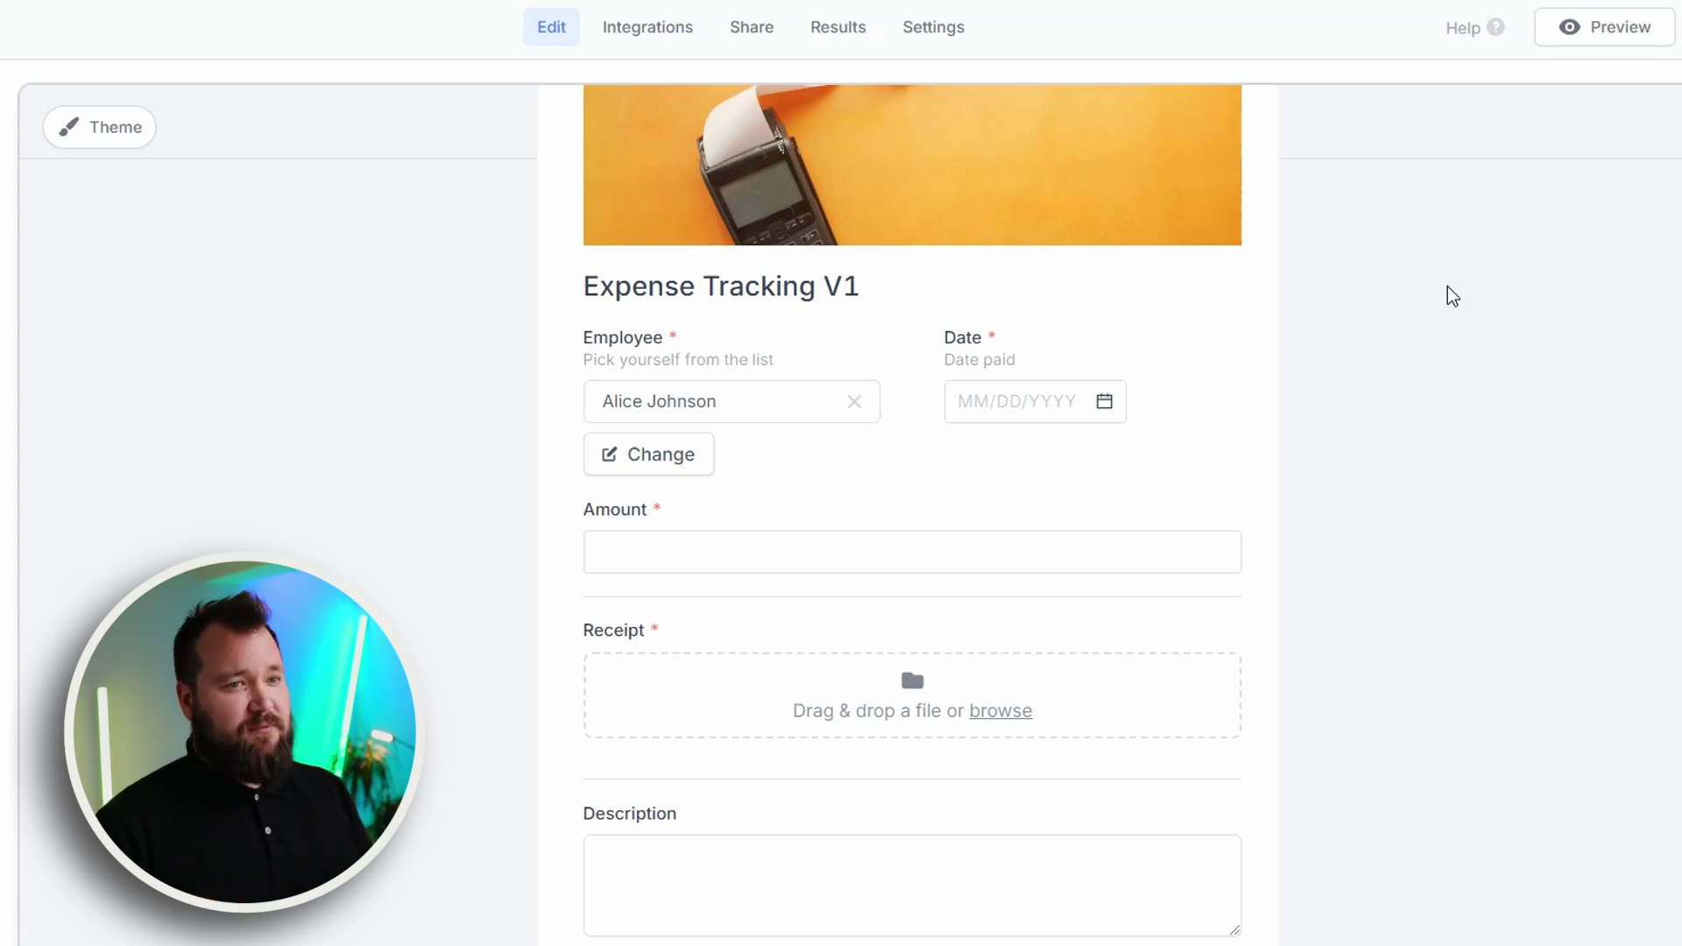
{"action": "scroll", "coordinate": [247, 389], "scroll_direction": "up", "scroll_amount": 3}
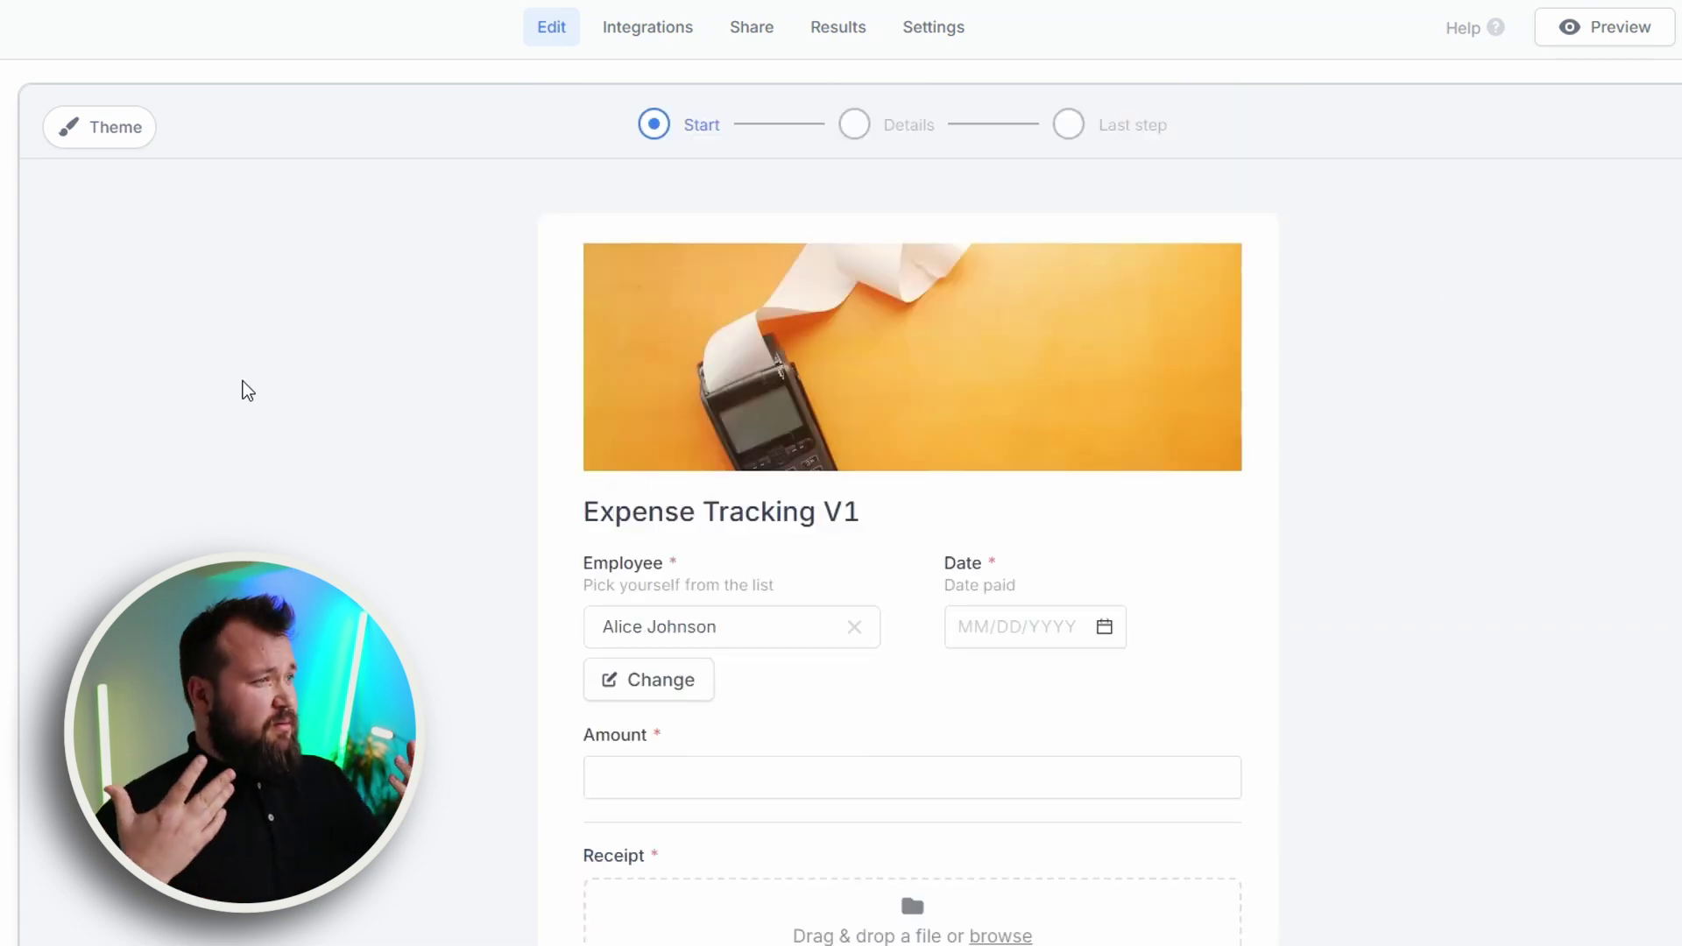
Step: Fill in the first employee, date 03/07/2024 and amount 56
{"action": "mouse_move", "coordinate": [691, 111]}
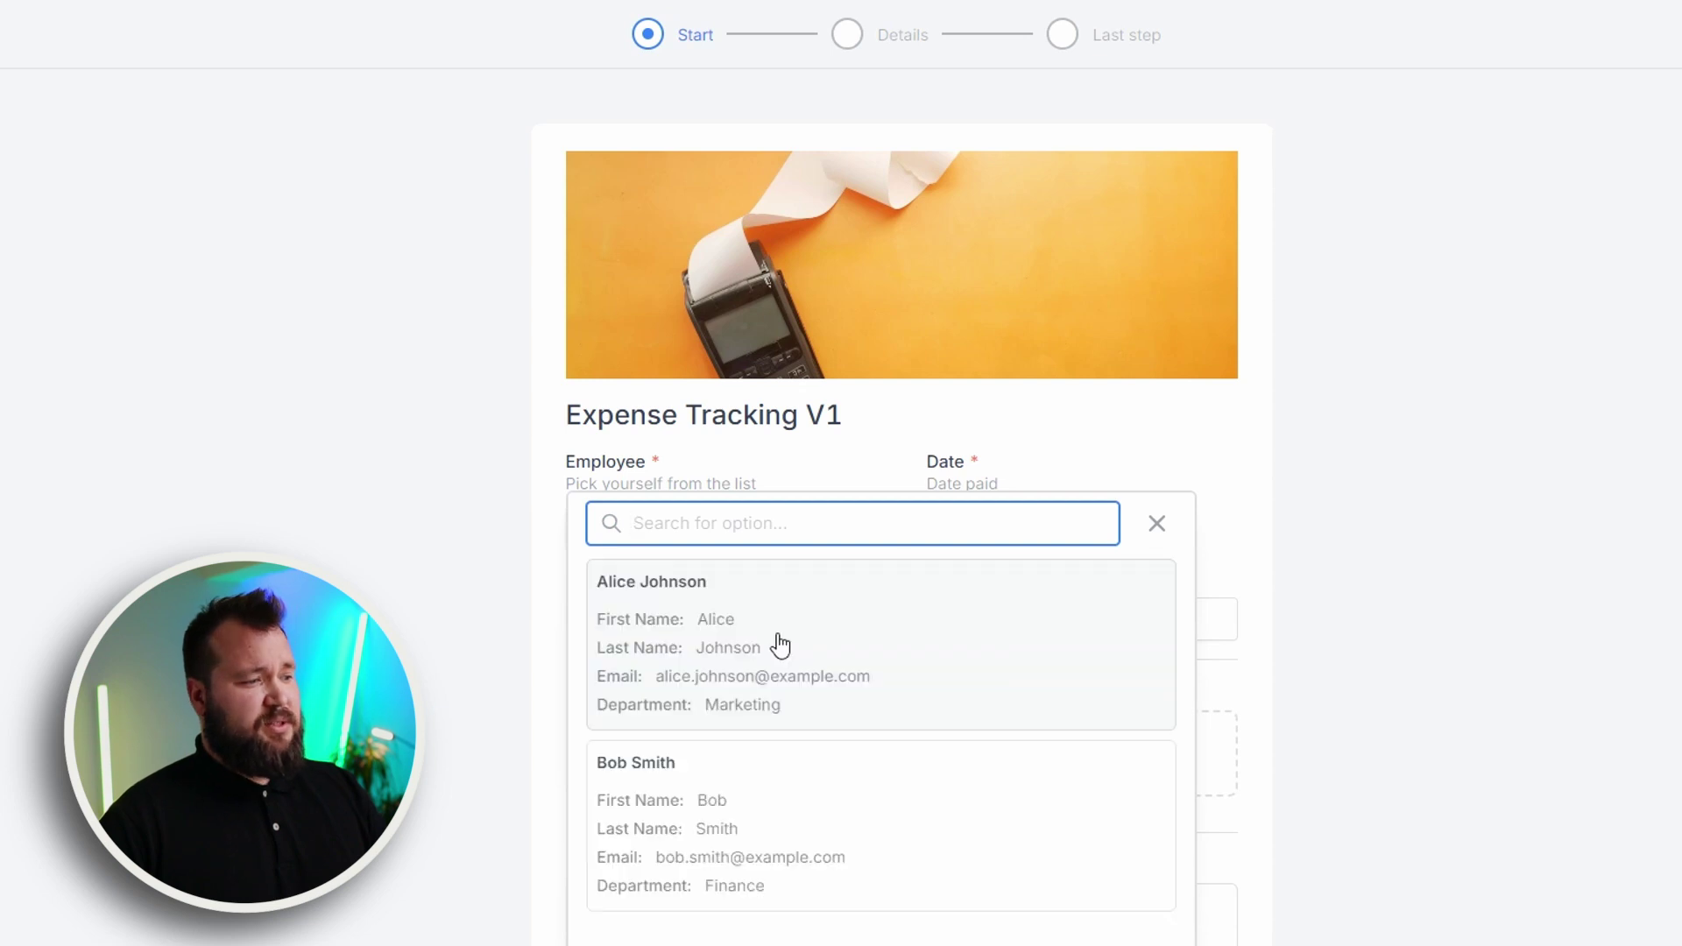
{"action": "left_click", "coordinate": [774, 644]}
{"action": "left_click", "coordinate": [1082, 526]}
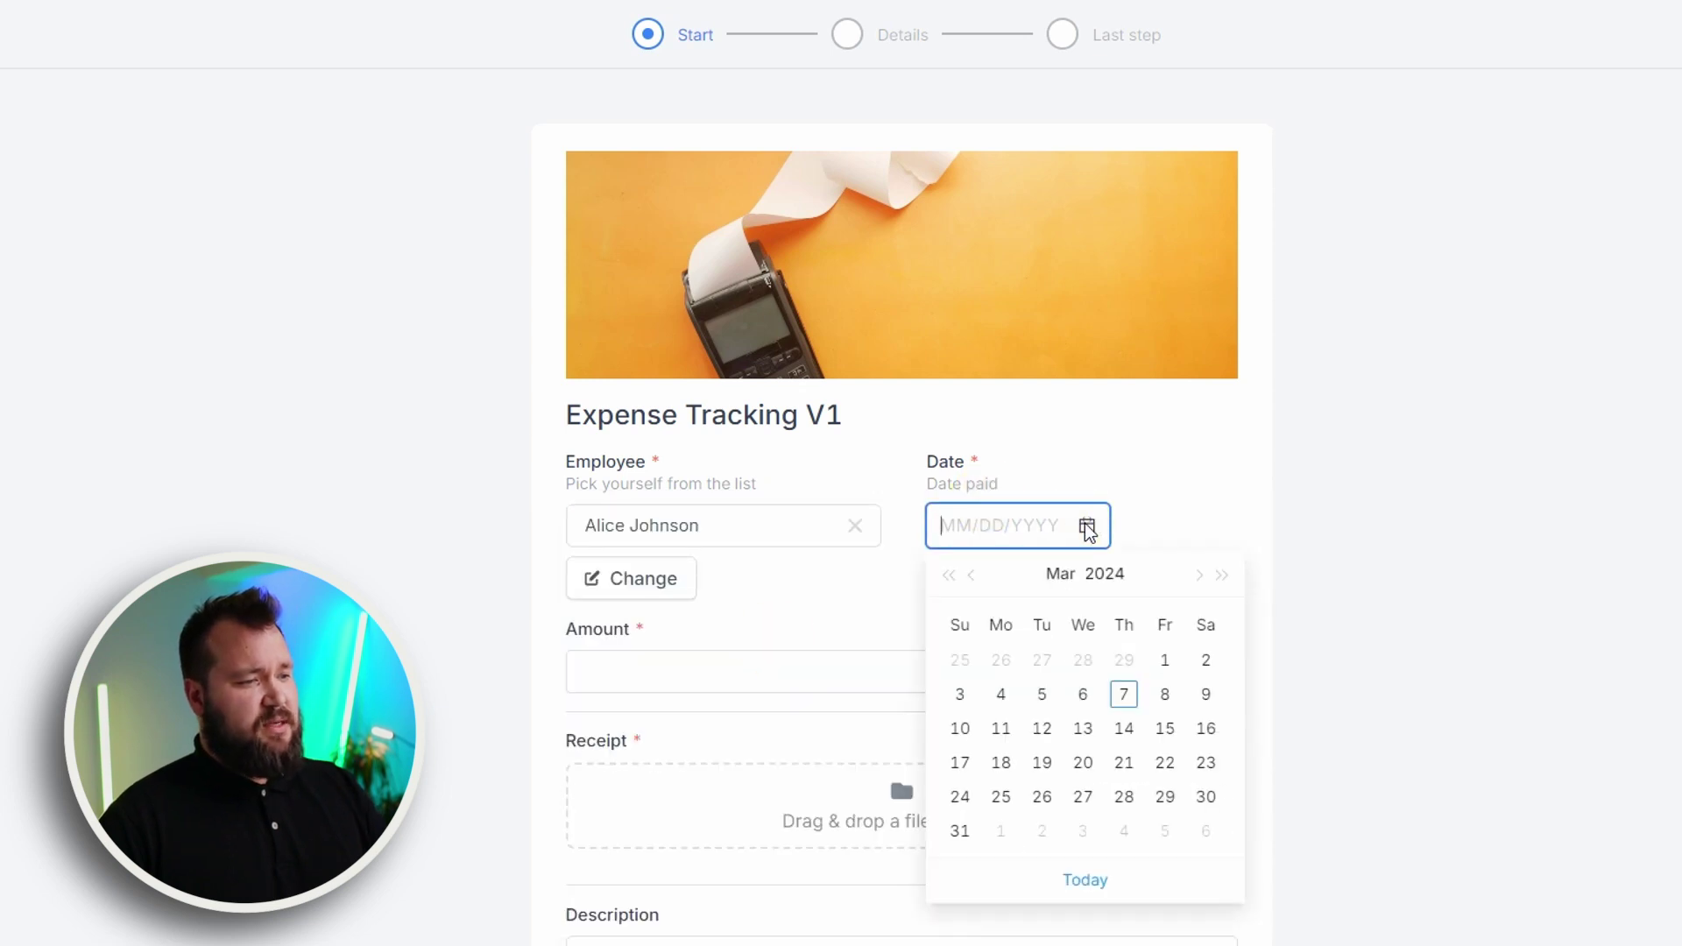
{"action": "left_click", "coordinate": [1125, 697]}
{"action": "left_click", "coordinate": [876, 671]}
{"action": "type", "text": "56"}
Step: Add description 'test', choose Travel and Credit Card, and submit the expense
{"action": "left_click", "coordinate": [720, 764]}
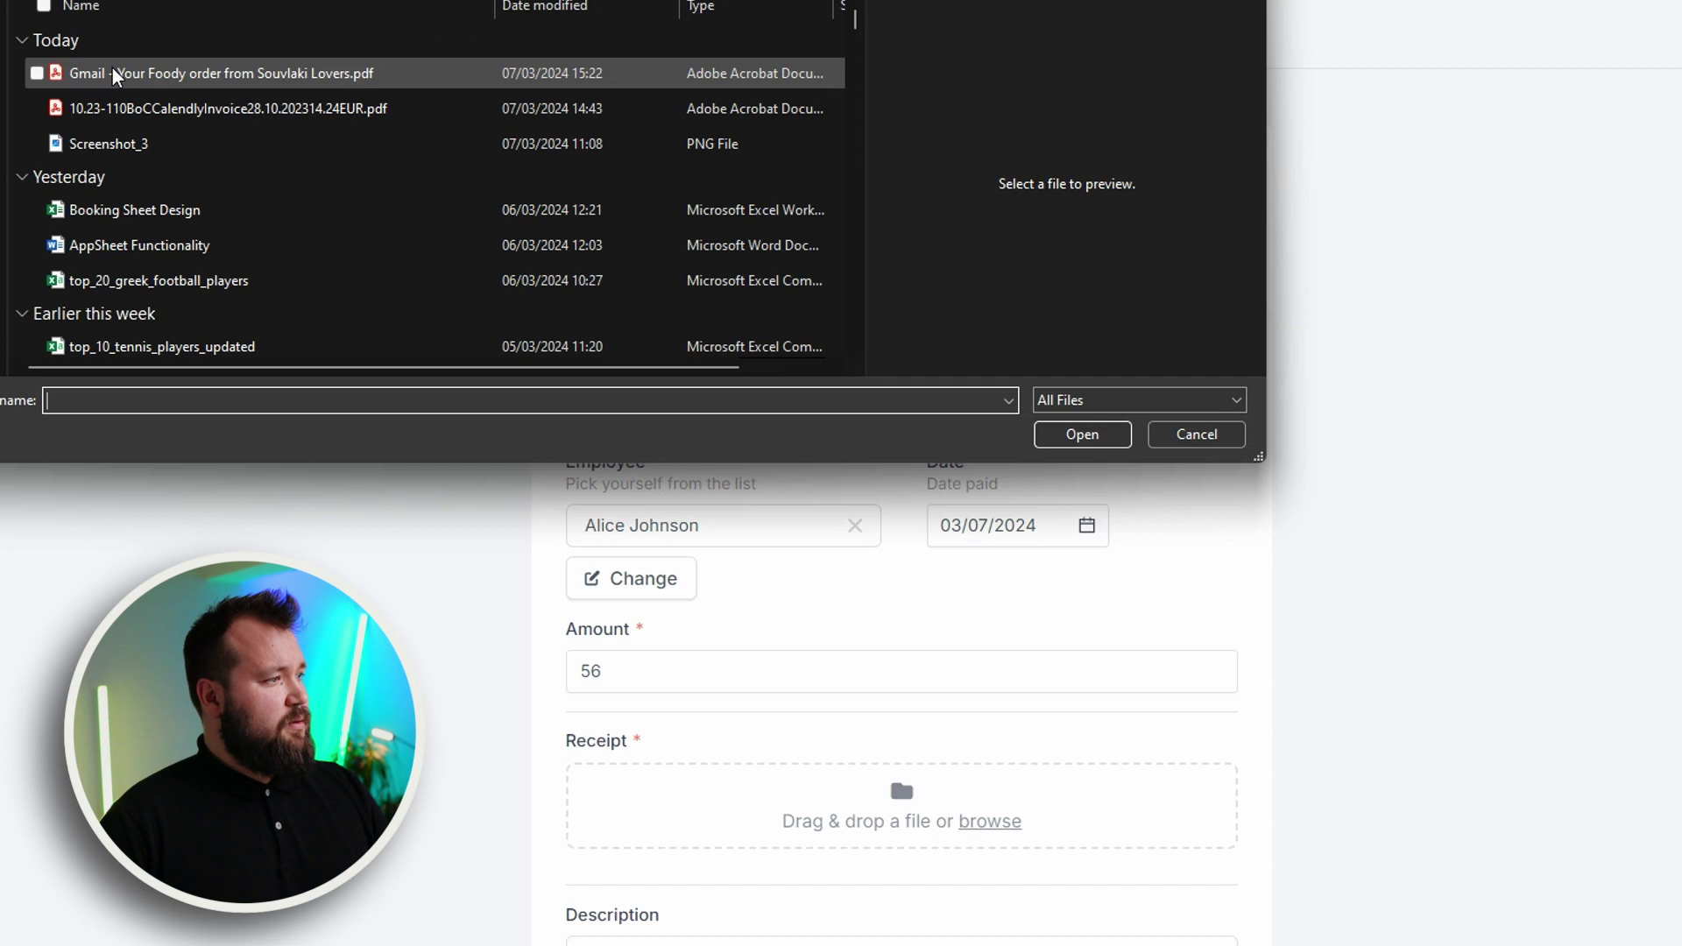
{"action": "key", "text": "Escape"}
{"action": "scroll", "coordinate": [1128, 702], "scroll_direction": "down", "scroll_amount": 4}
{"action": "left_click", "coordinate": [739, 702]}
{"action": "type", "text": "test"}
{"action": "scroll", "coordinate": [739, 702], "scroll_direction": "down", "scroll_amount": 3}
{"action": "left_click", "coordinate": [616, 605]}
{"action": "left_click", "coordinate": [949, 597]}
{"action": "left_click", "coordinate": [617, 895]}
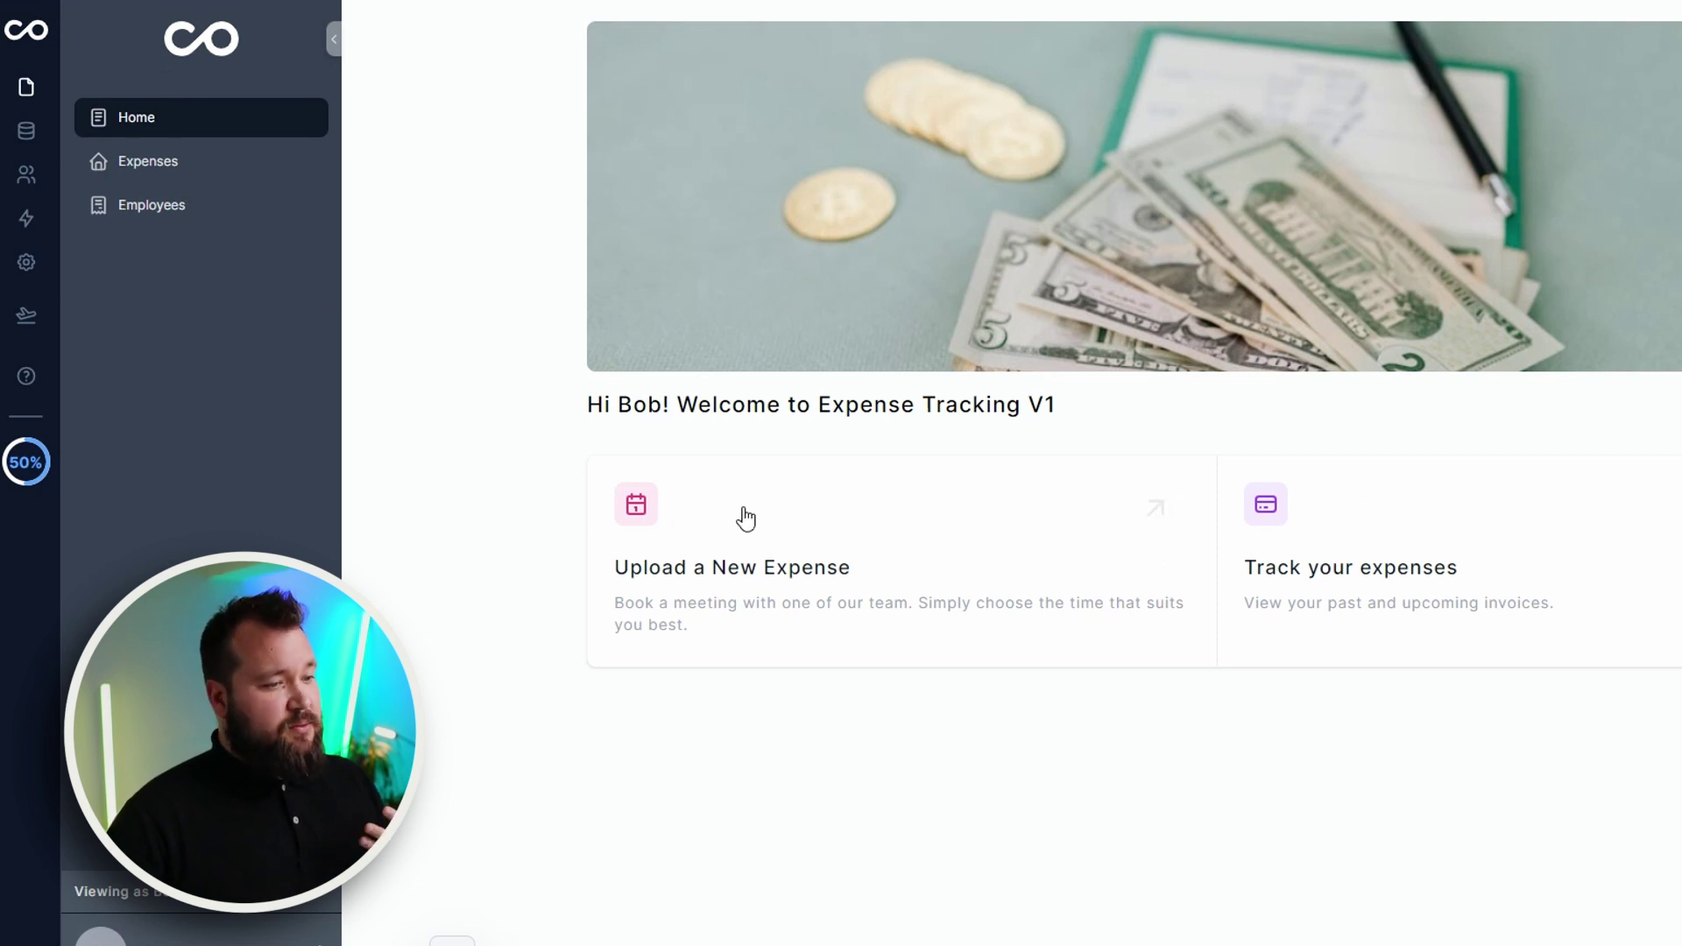
{"action": "left_click", "coordinate": [212, 169]}
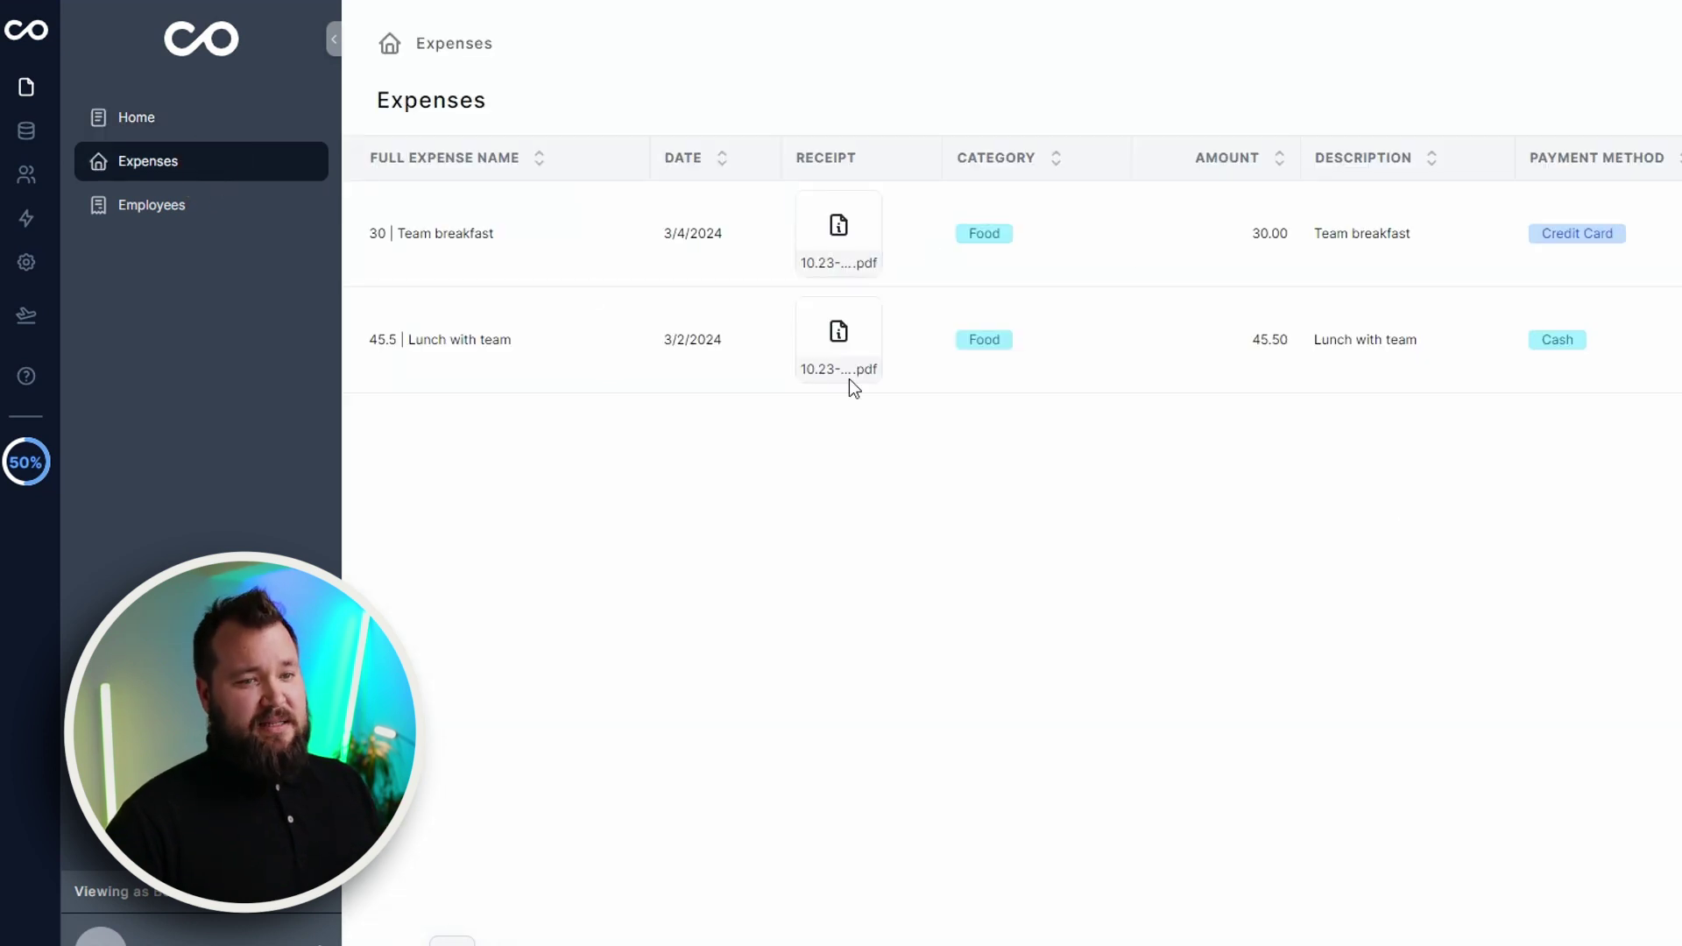
{"action": "left_click", "coordinate": [448, 241]}
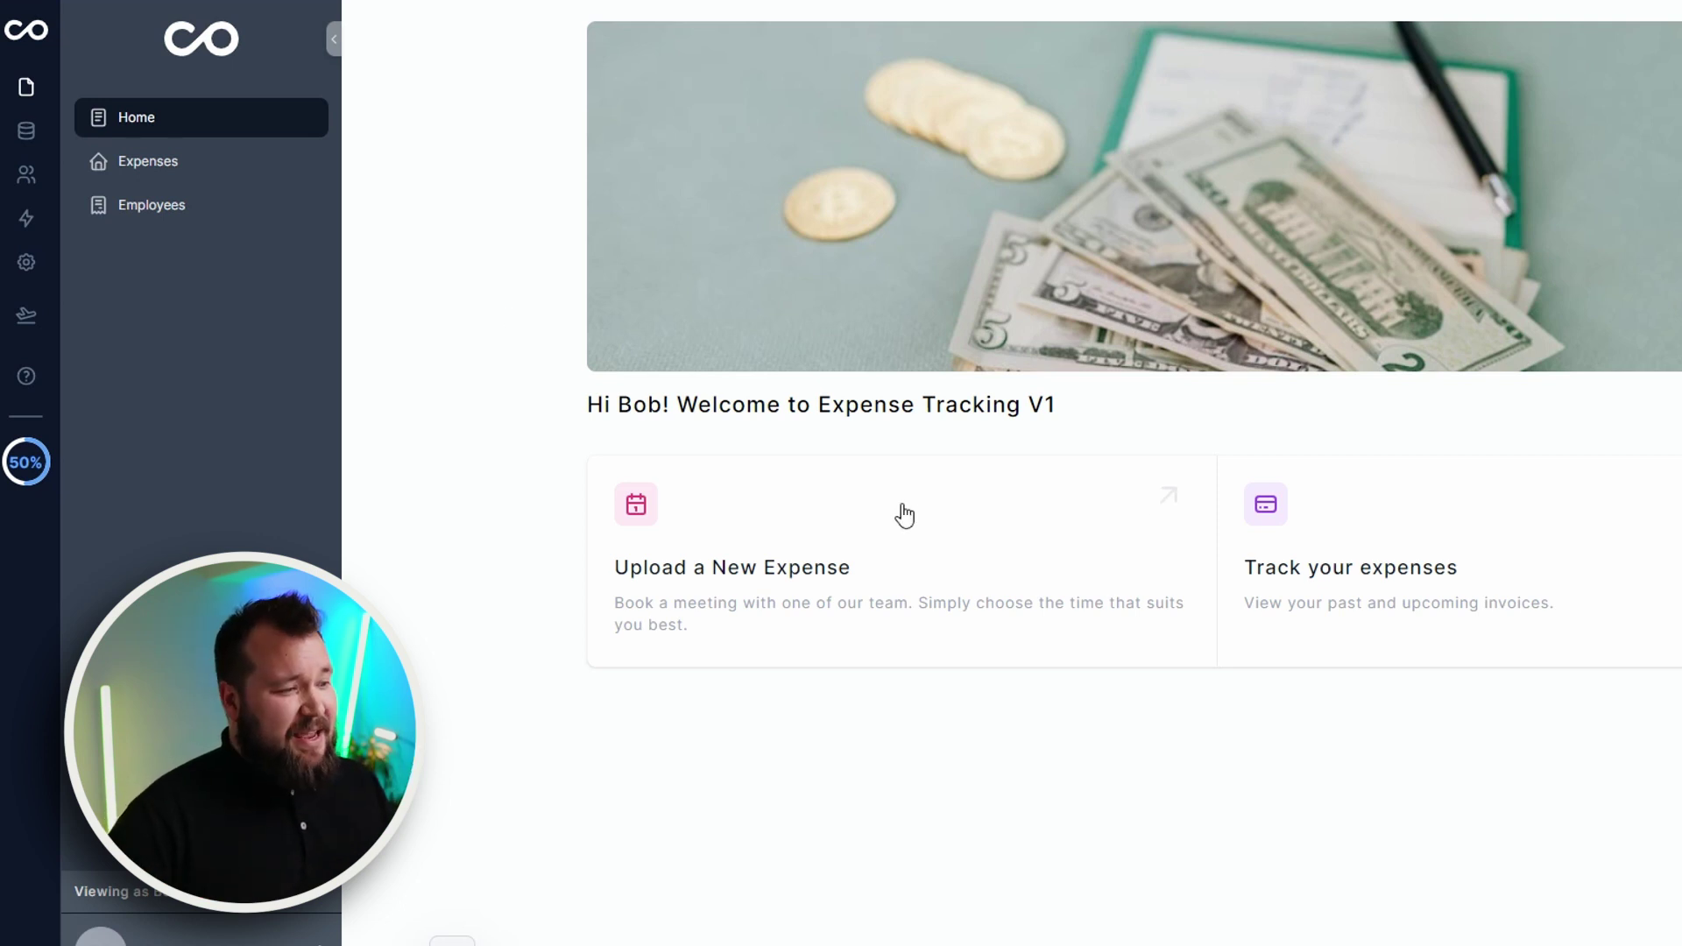
Step: Open Noloco's Upload a New Expense form to start a new expense
{"action": "left_click", "coordinate": [860, 528]}
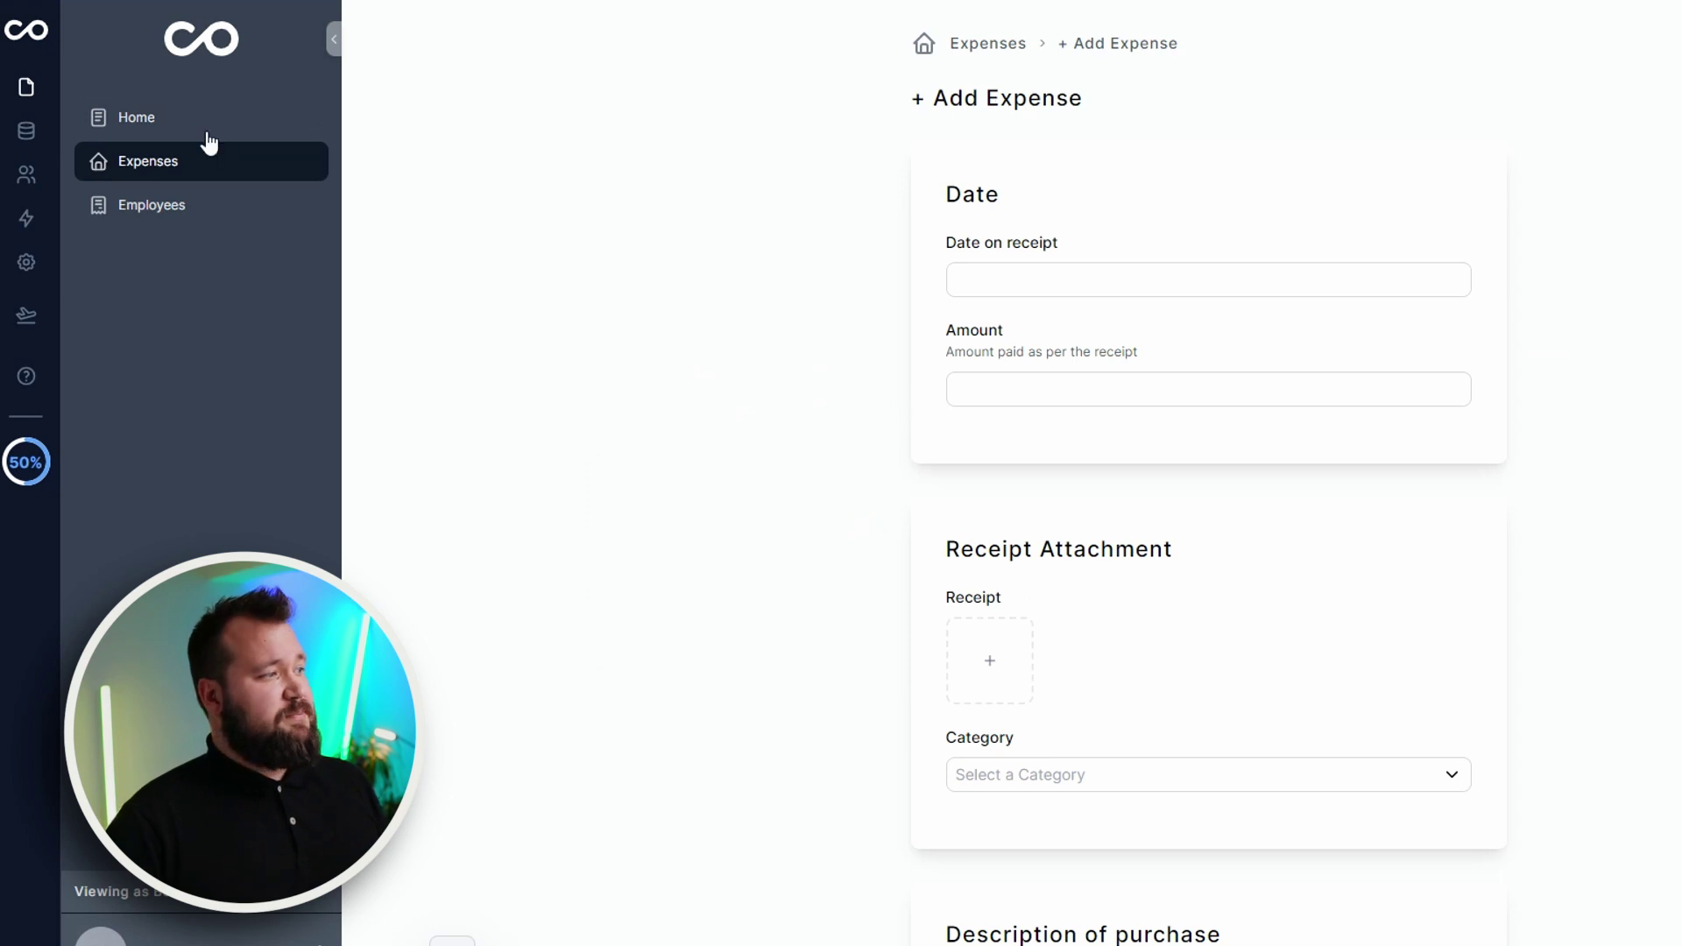
{"action": "left_click", "coordinate": [207, 127]}
{"action": "left_click", "coordinate": [808, 560]}
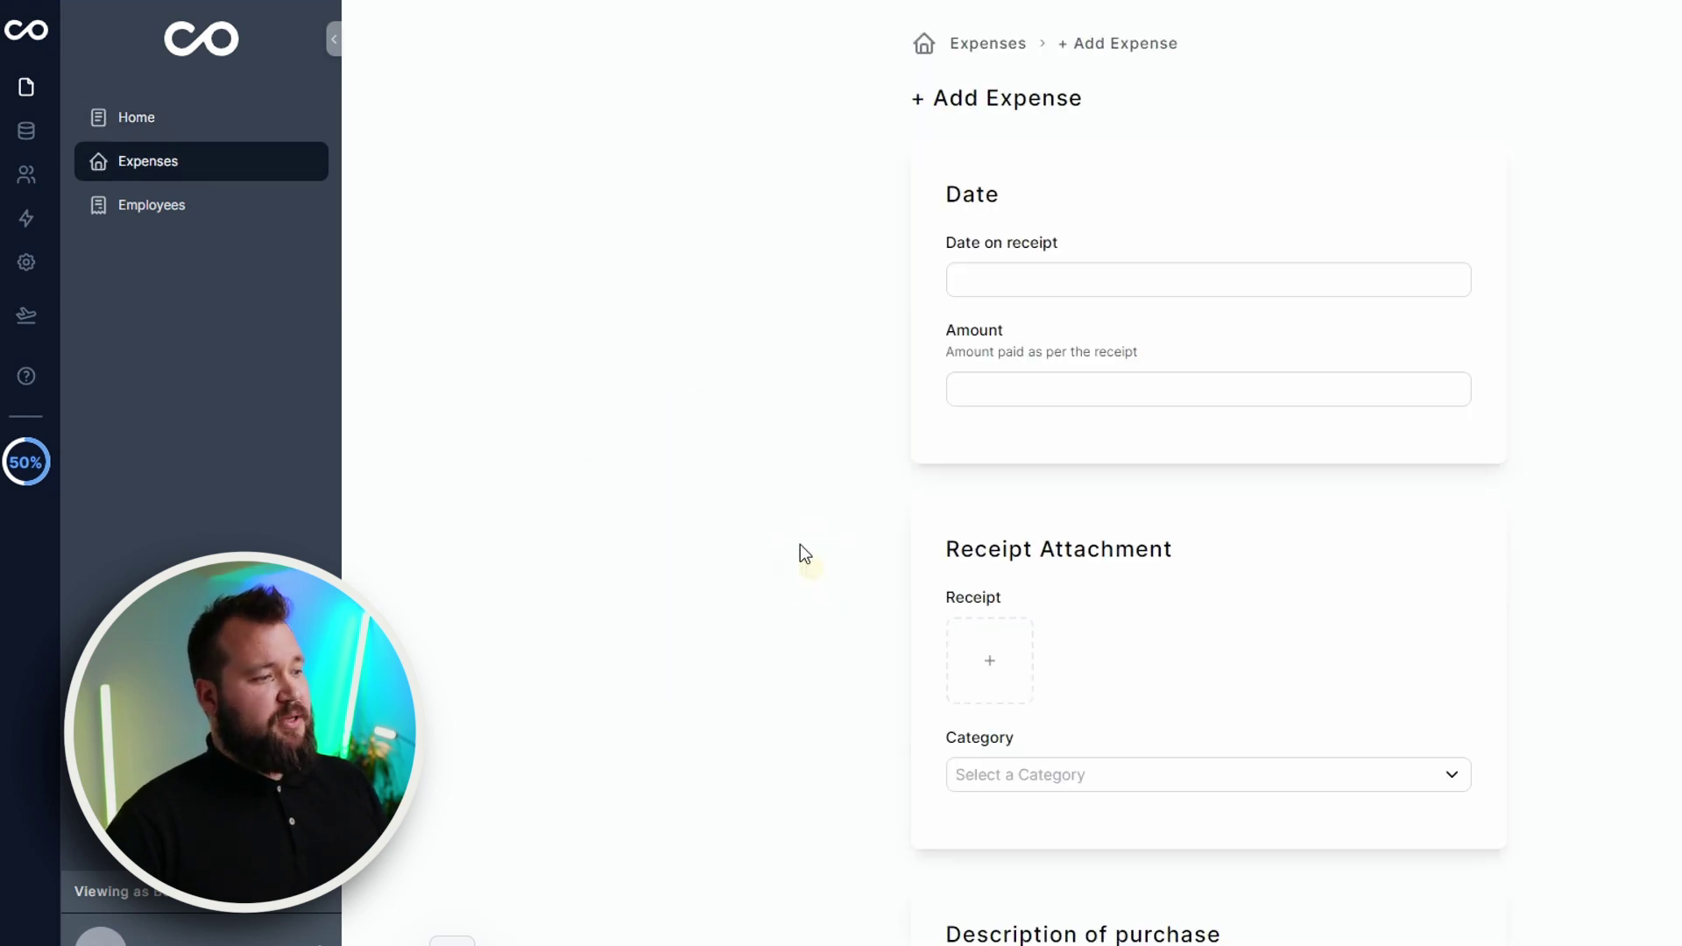
{"action": "left_click", "coordinate": [975, 292]}
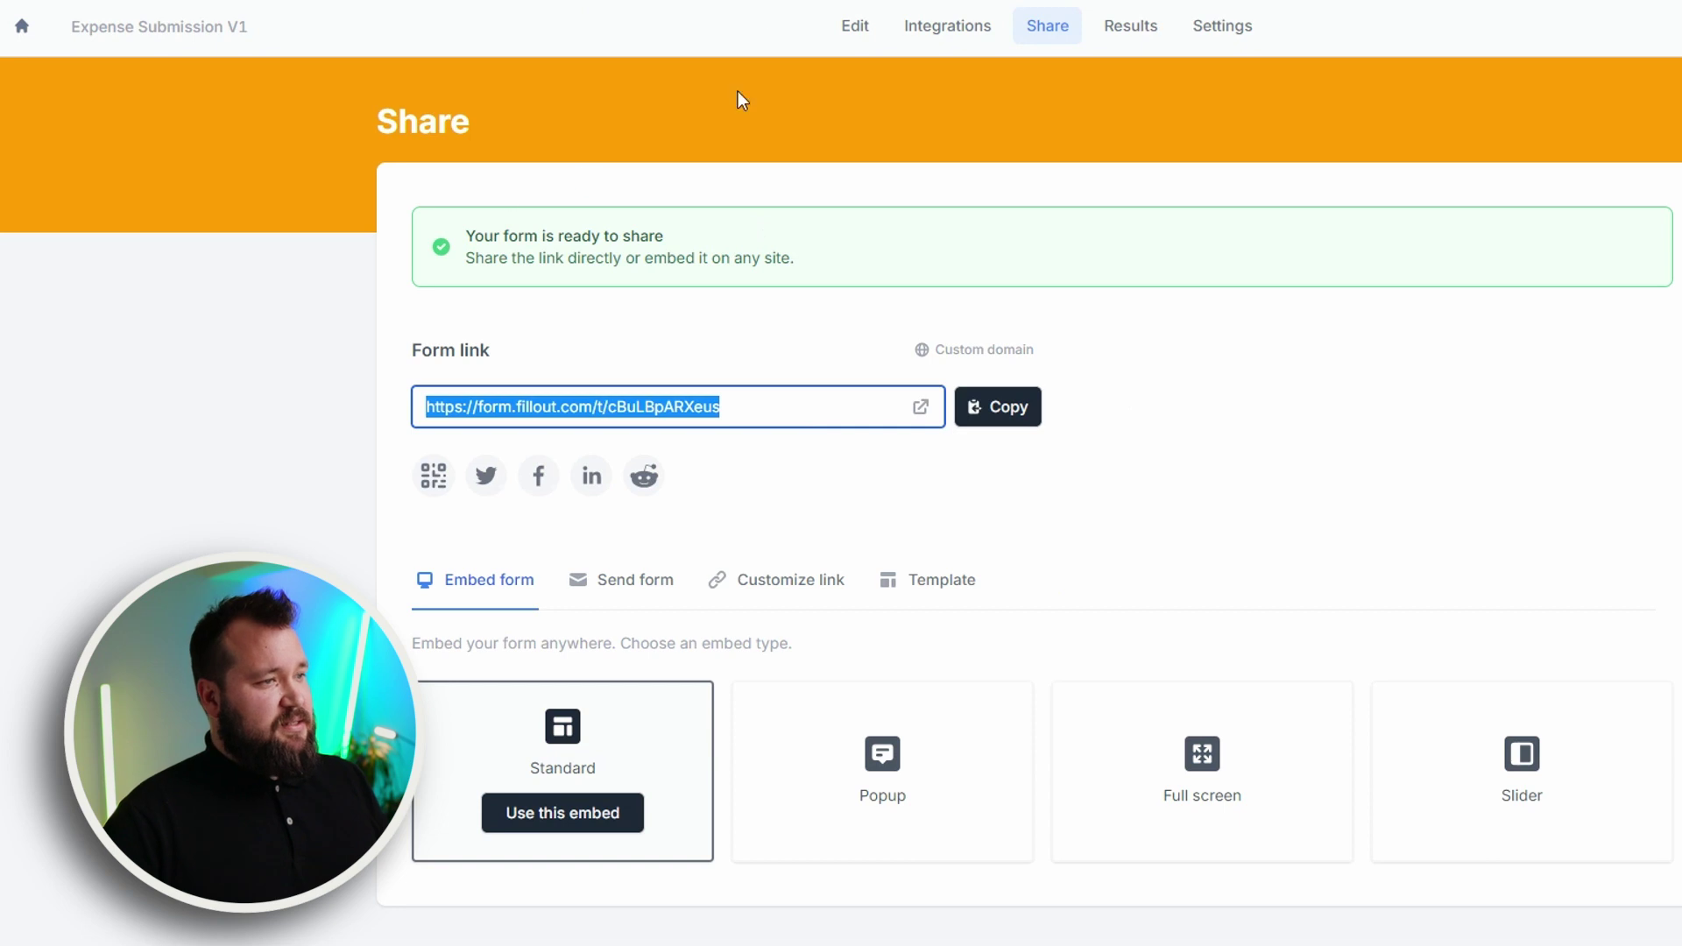
{"action": "left_click", "coordinate": [867, 35]}
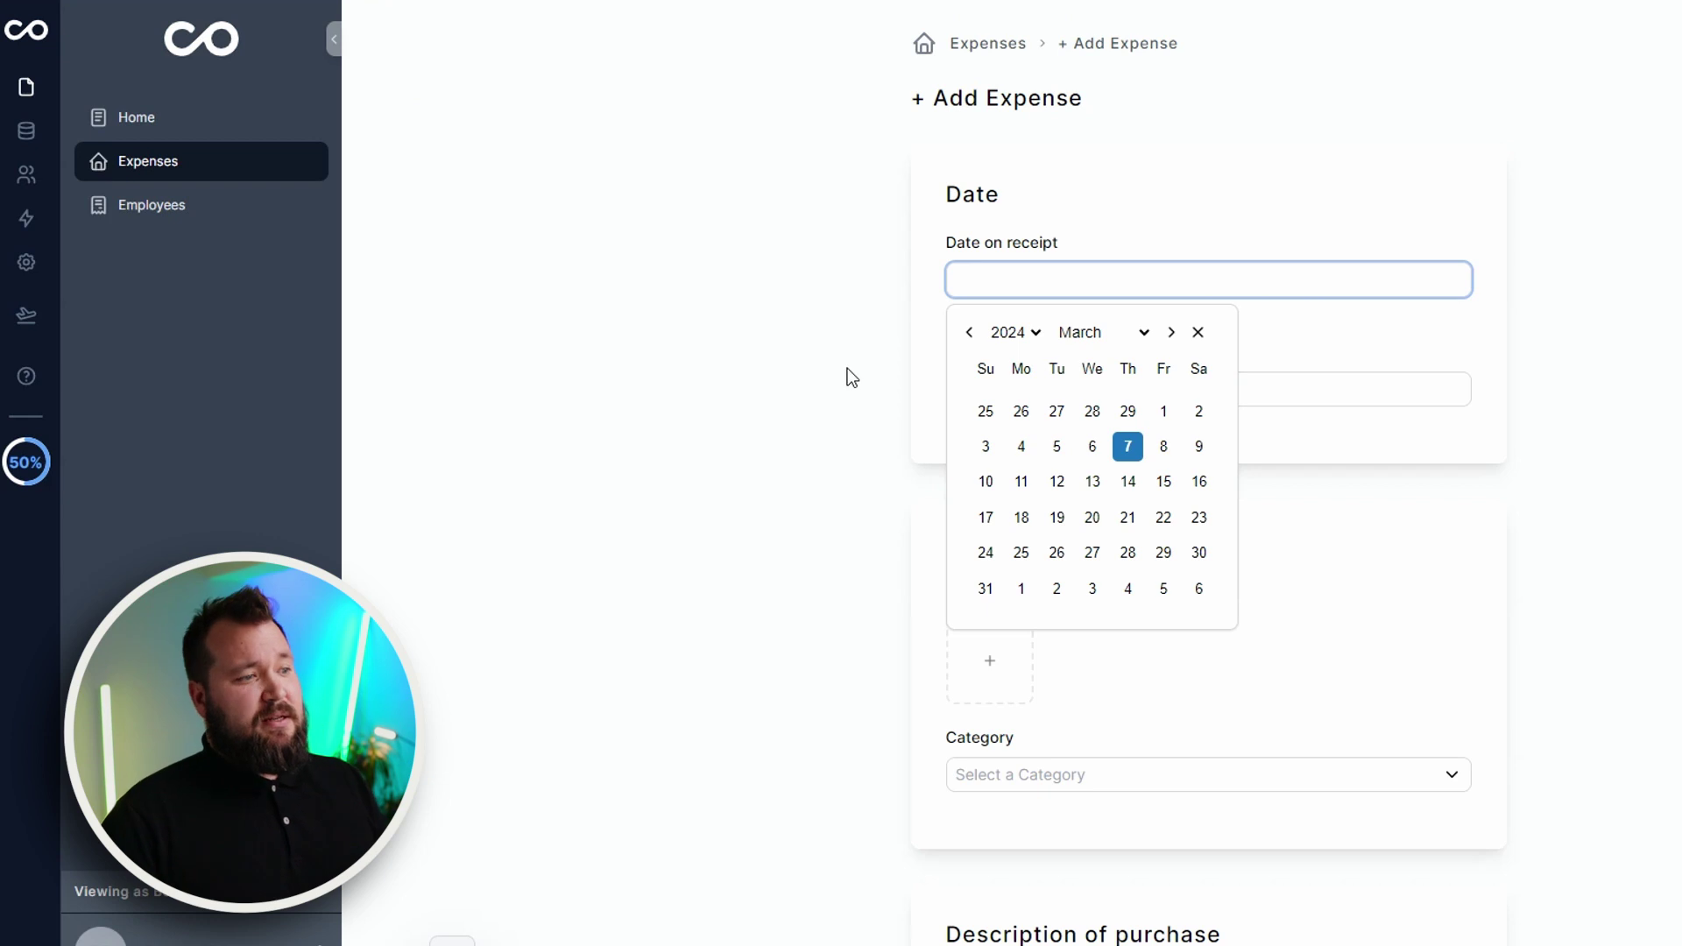
{"action": "left_click", "coordinate": [854, 377]}
{"action": "scroll", "coordinate": [860, 377], "scroll_direction": "down", "scroll_amount": 3}
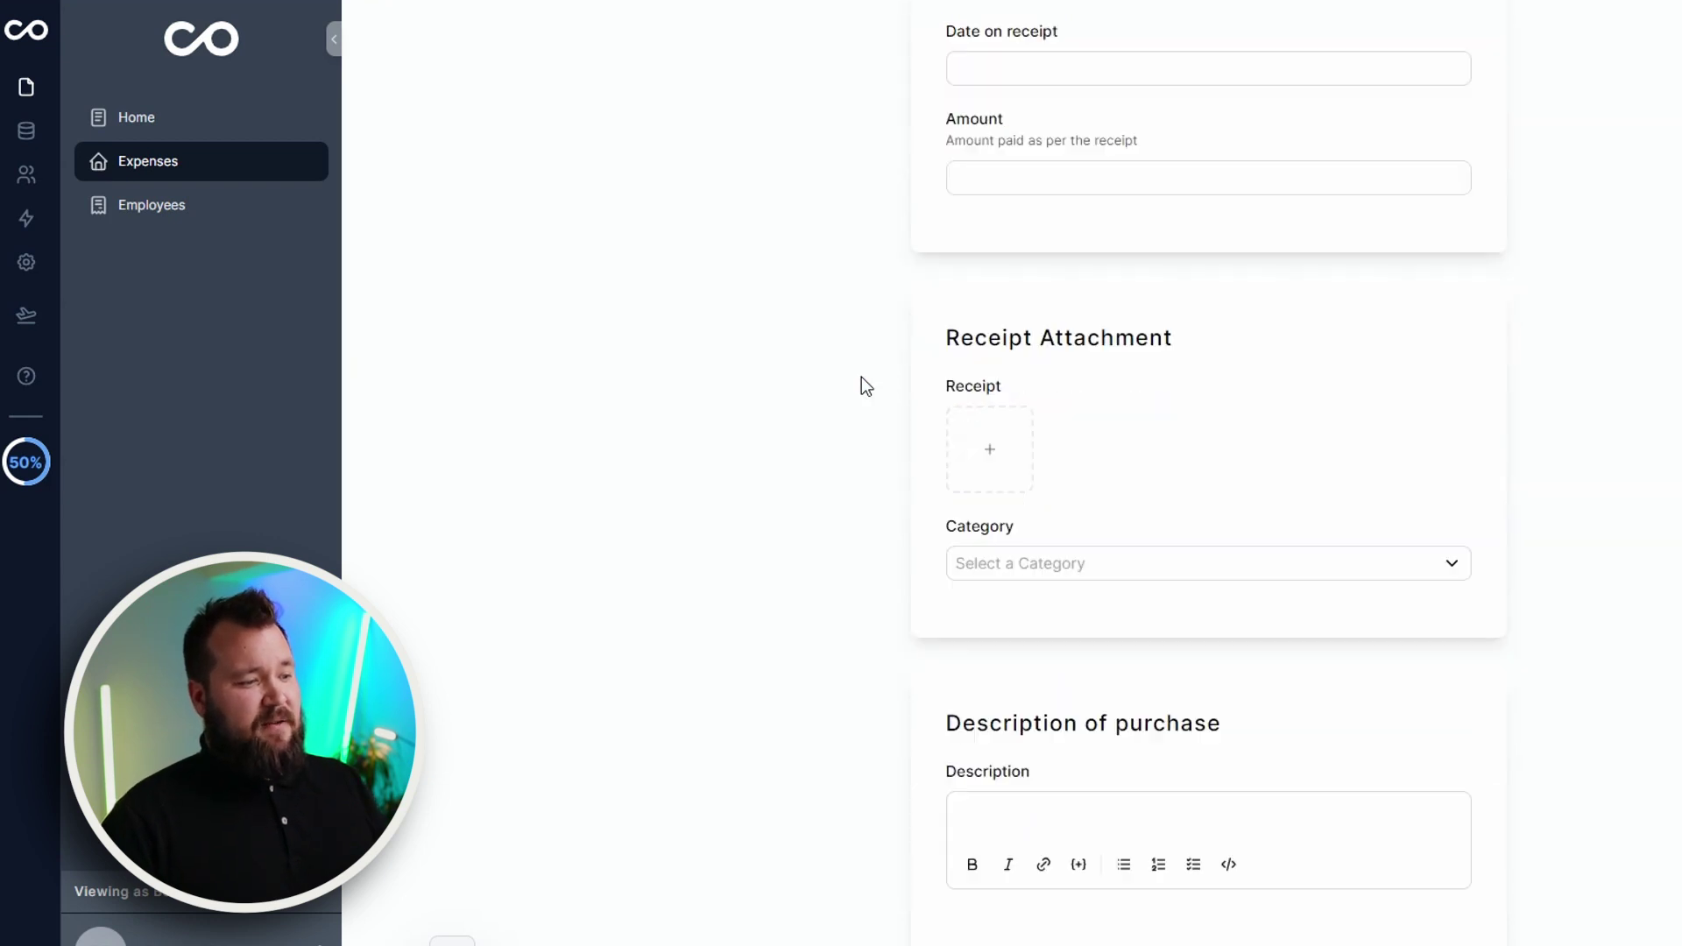
{"action": "scroll", "coordinate": [870, 439], "scroll_direction": "up", "scroll_amount": 3}
Step: Set the receipt date to 7 March 2024, amount 34.00, and attach the receipt PDF
{"action": "left_click", "coordinate": [999, 281]}
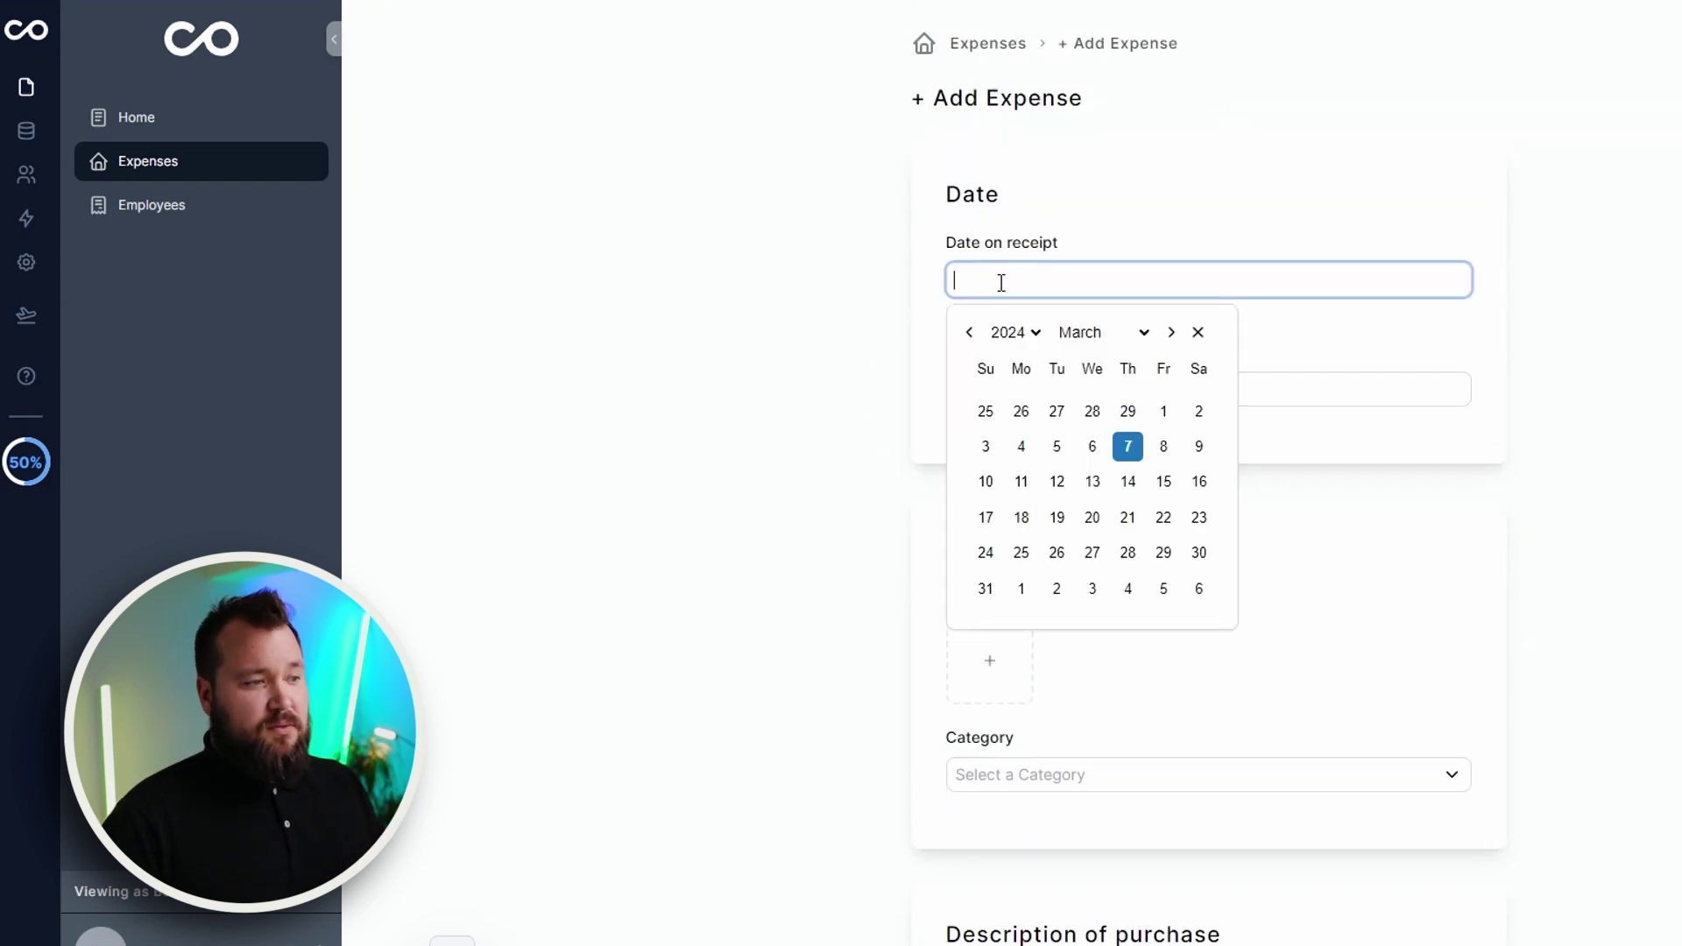
{"action": "left_click", "coordinate": [1126, 446]}
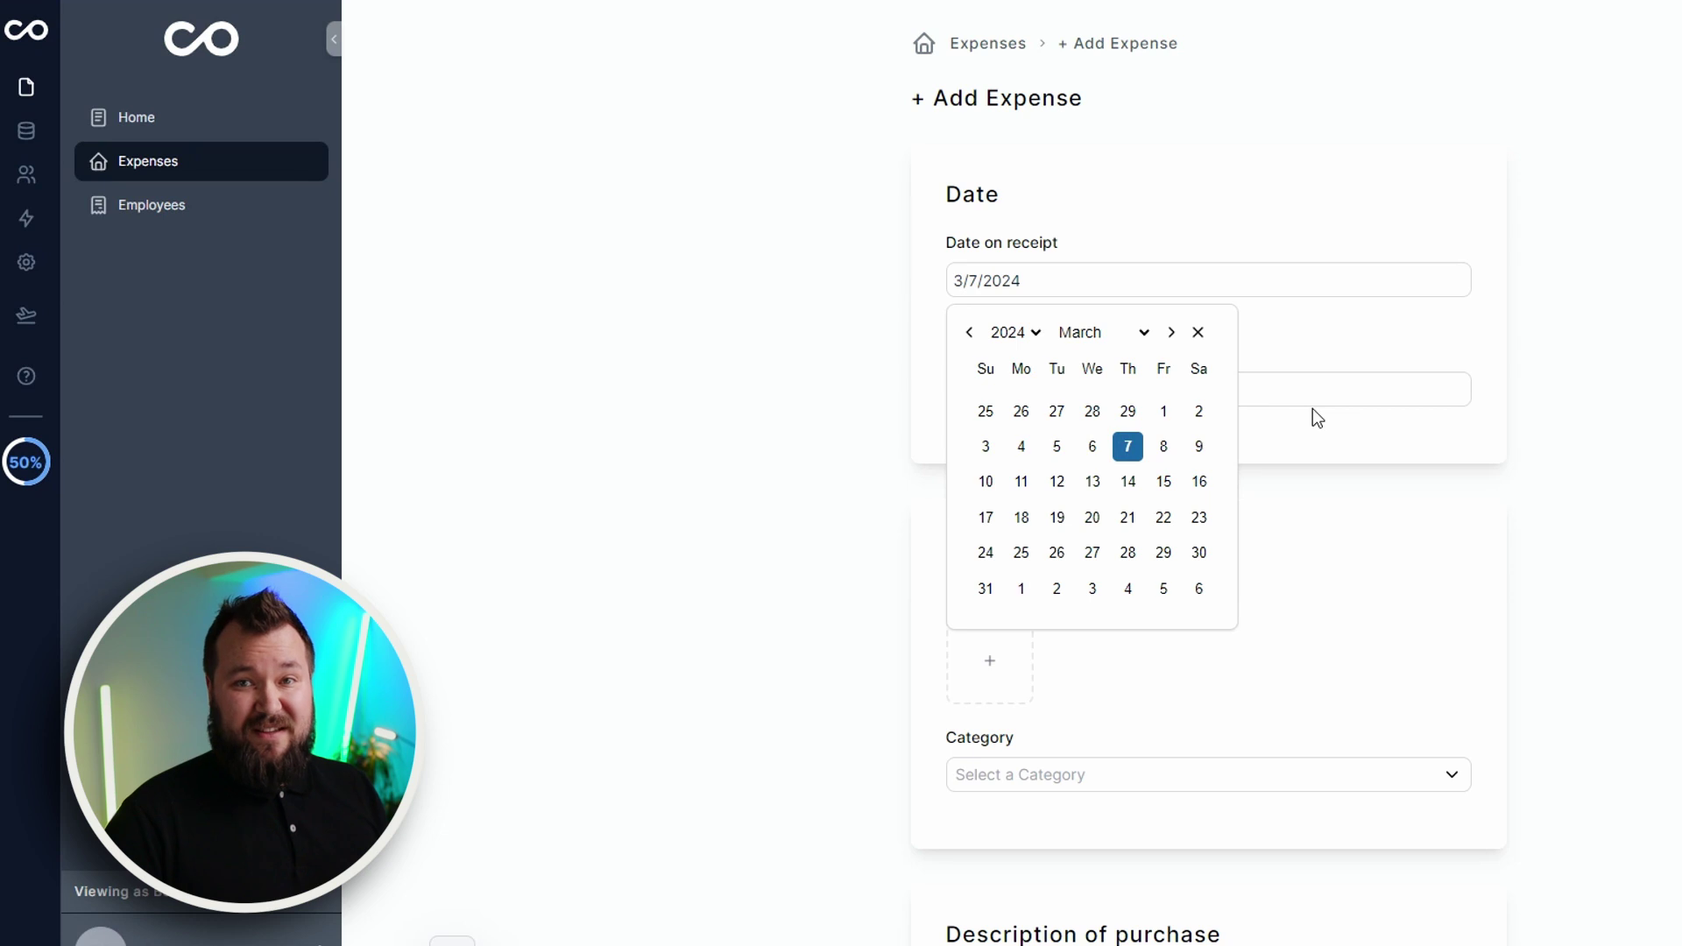
{"action": "left_click", "coordinate": [1361, 390]}
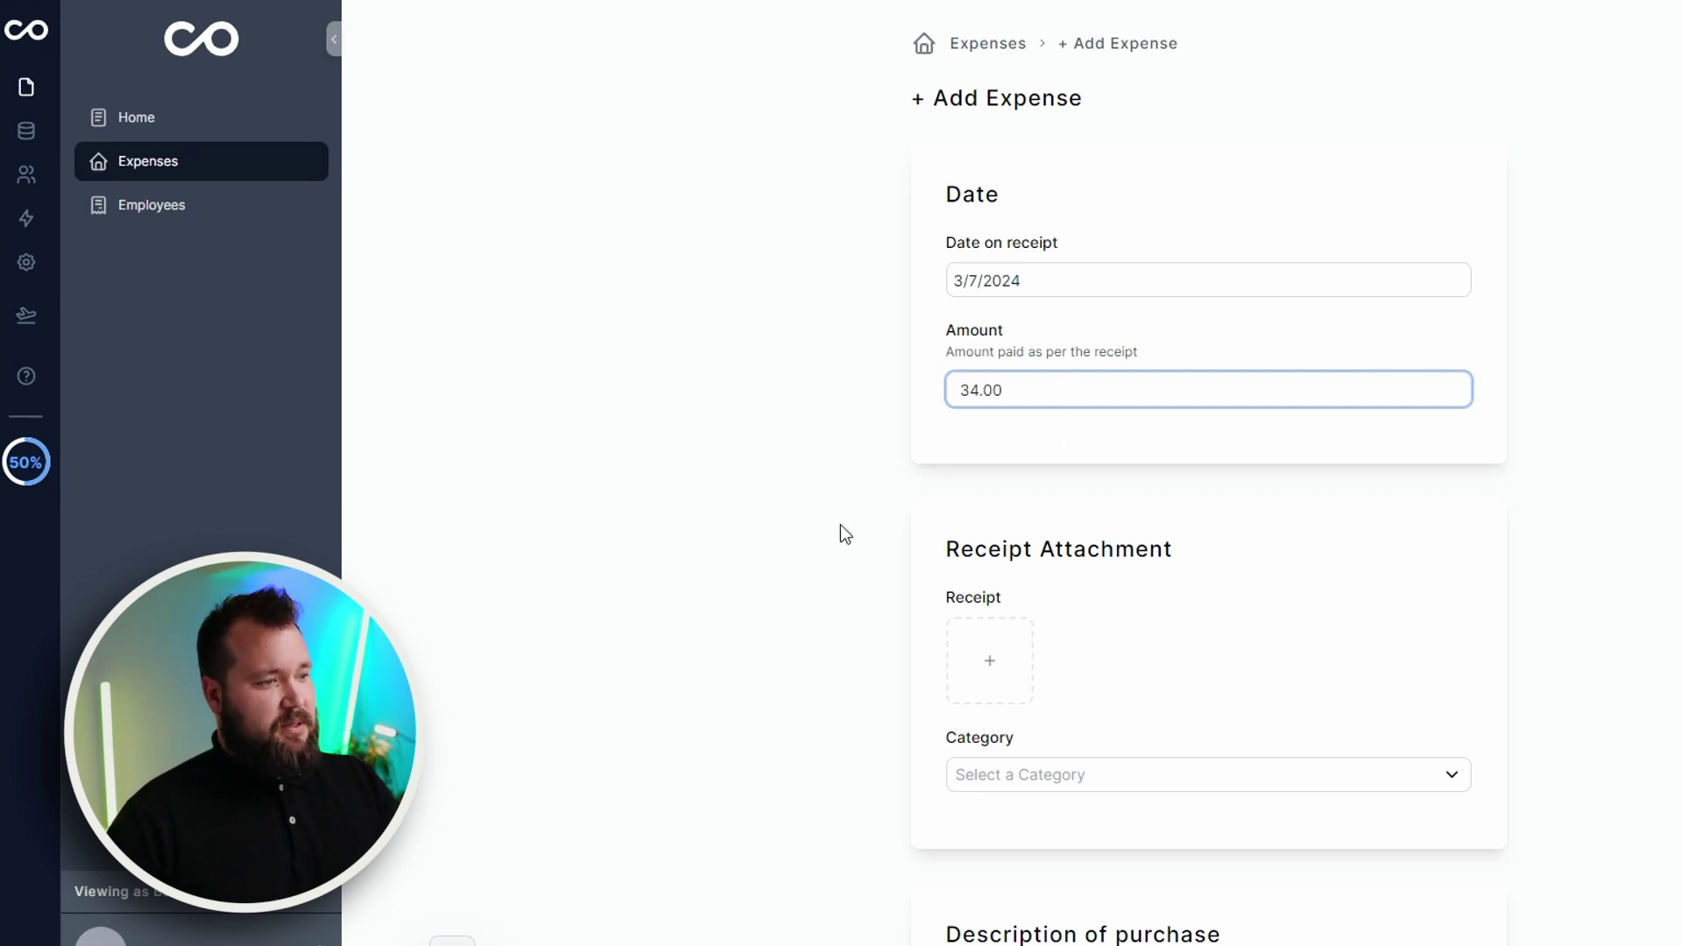
{"action": "mouse_move", "coordinate": [995, 660]}
{"action": "left_mouse_down"}
{"action": "mouse_move", "coordinate": [1059, 623]}
{"action": "mouse_move", "coordinate": [988, 657]}
{"action": "left_mouse_up"}
Step: Choose Food, describe it as 'test', set status to Pending, and save
{"action": "left_click", "coordinate": [1086, 774]}
{"action": "left_click", "coordinate": [1088, 596]}
{"action": "scroll", "coordinate": [1093, 702], "scroll_direction": "down", "scroll_amount": 3}
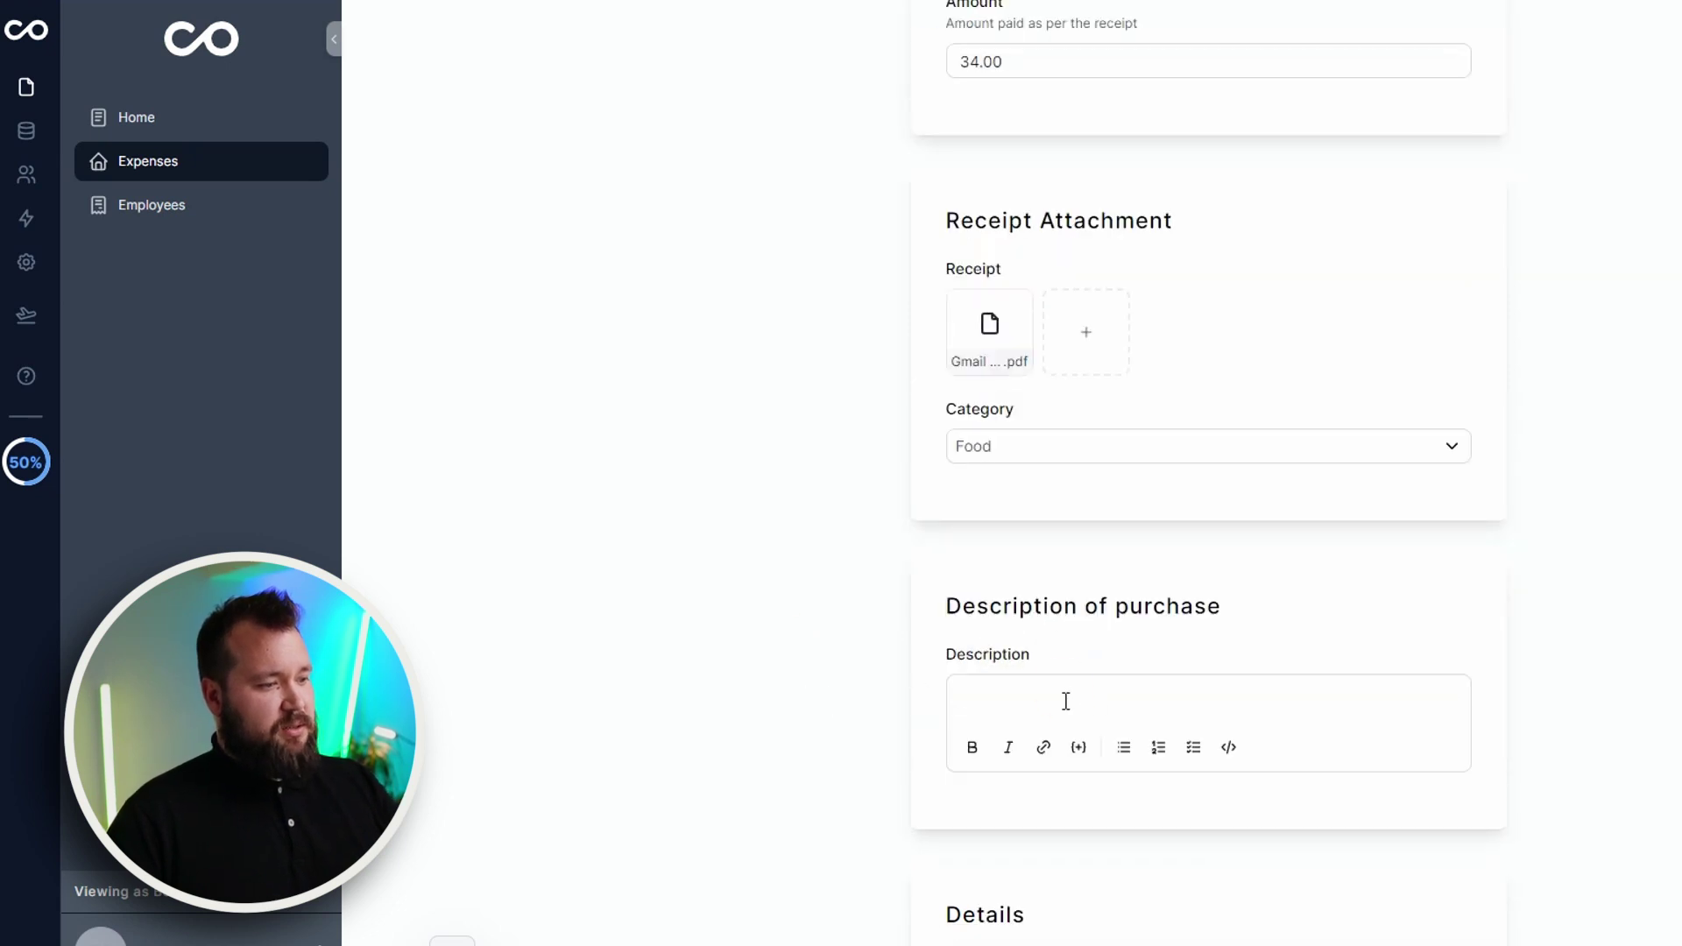
{"action": "left_click", "coordinate": [1036, 698]}
{"action": "type", "text": "test"}
{"action": "scroll", "coordinate": [848, 722], "scroll_direction": "down", "scroll_amount": 2}
{"action": "left_click", "coordinate": [1223, 778]}
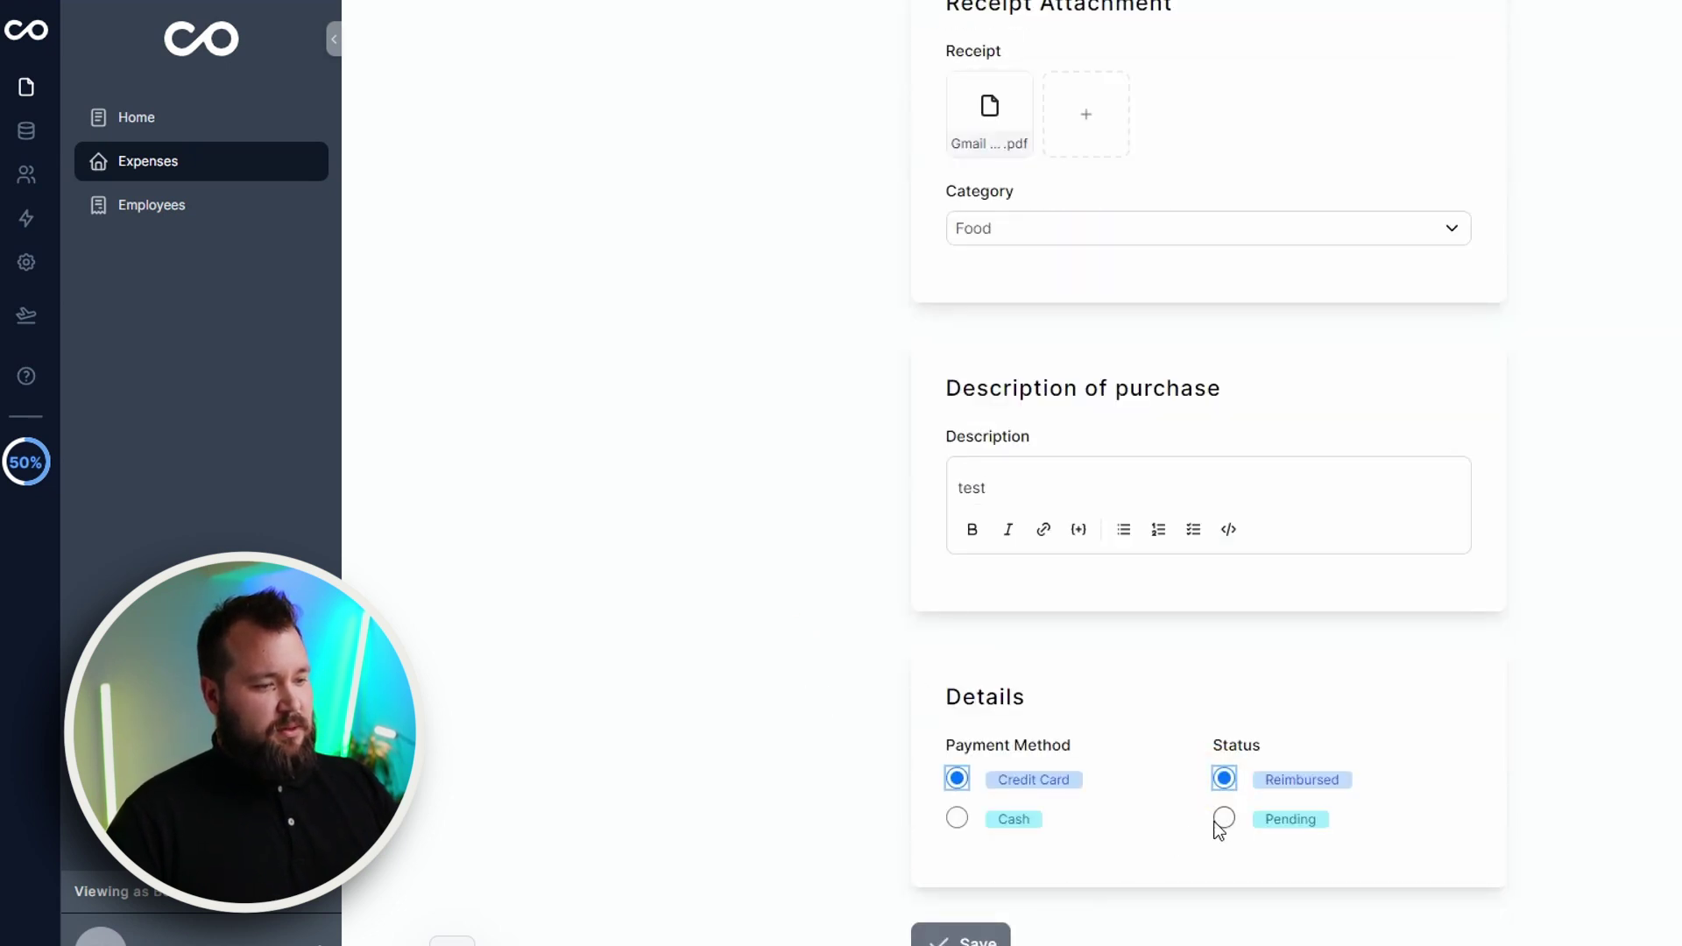
{"action": "left_click", "coordinate": [1224, 818]}
{"action": "left_click", "coordinate": [960, 937]}
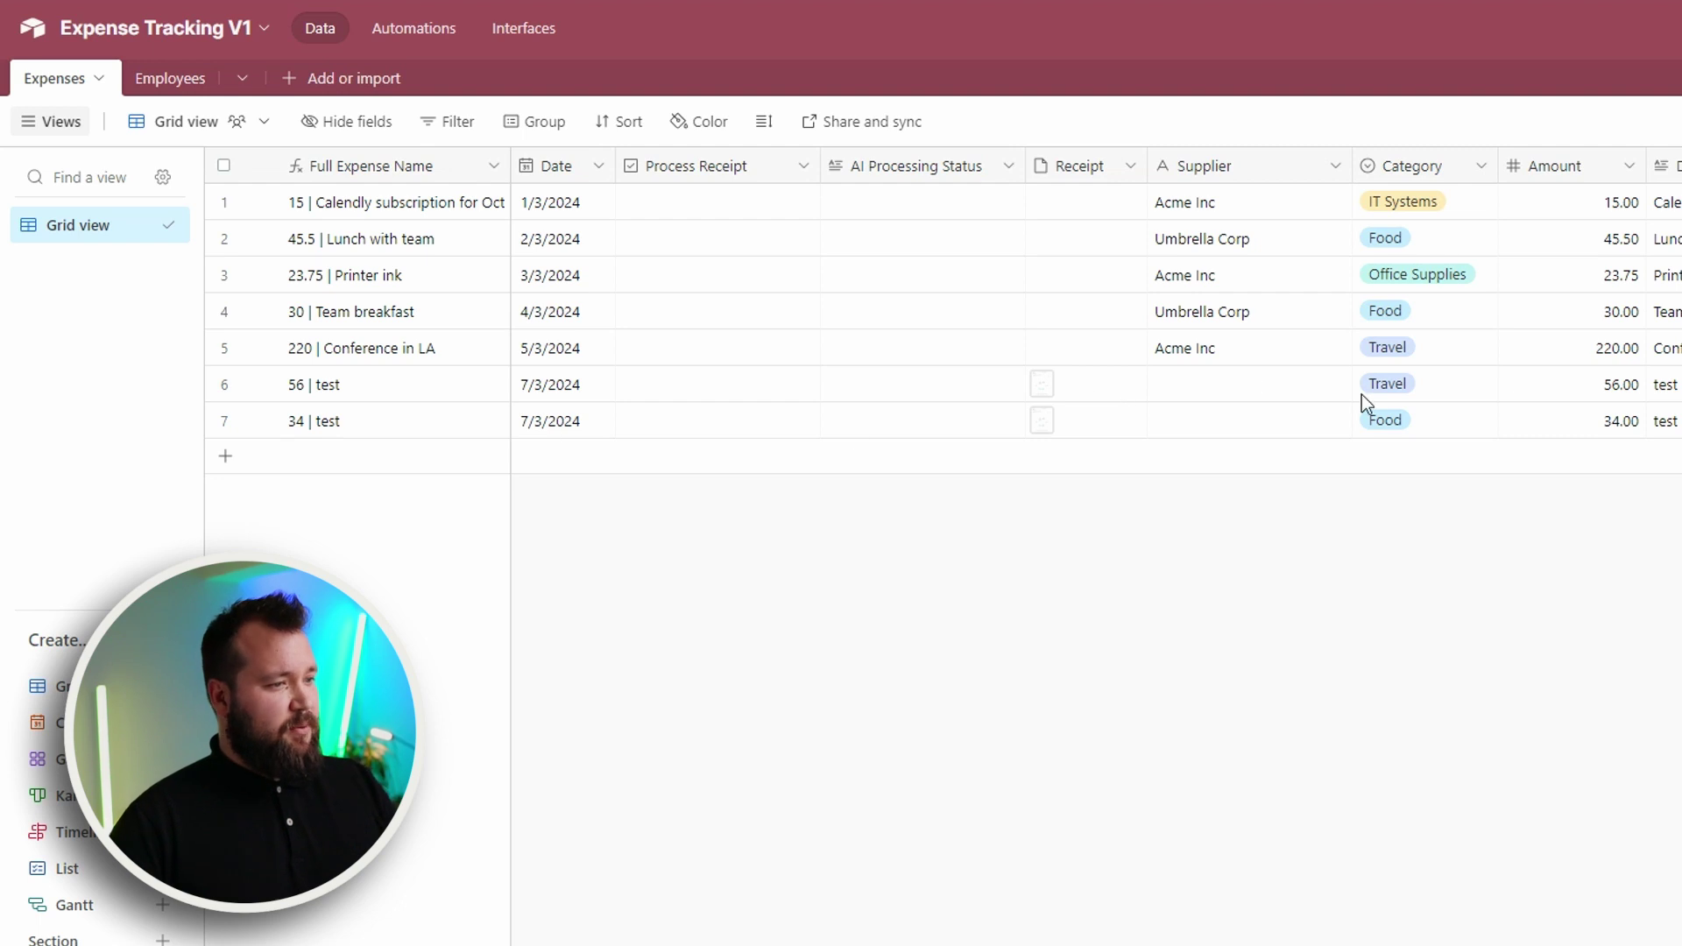
Step: Add a new expense row and upload the Souvlaki Lovers receipt PDF to its Receipt cell
{"action": "left_click", "coordinate": [225, 456]}
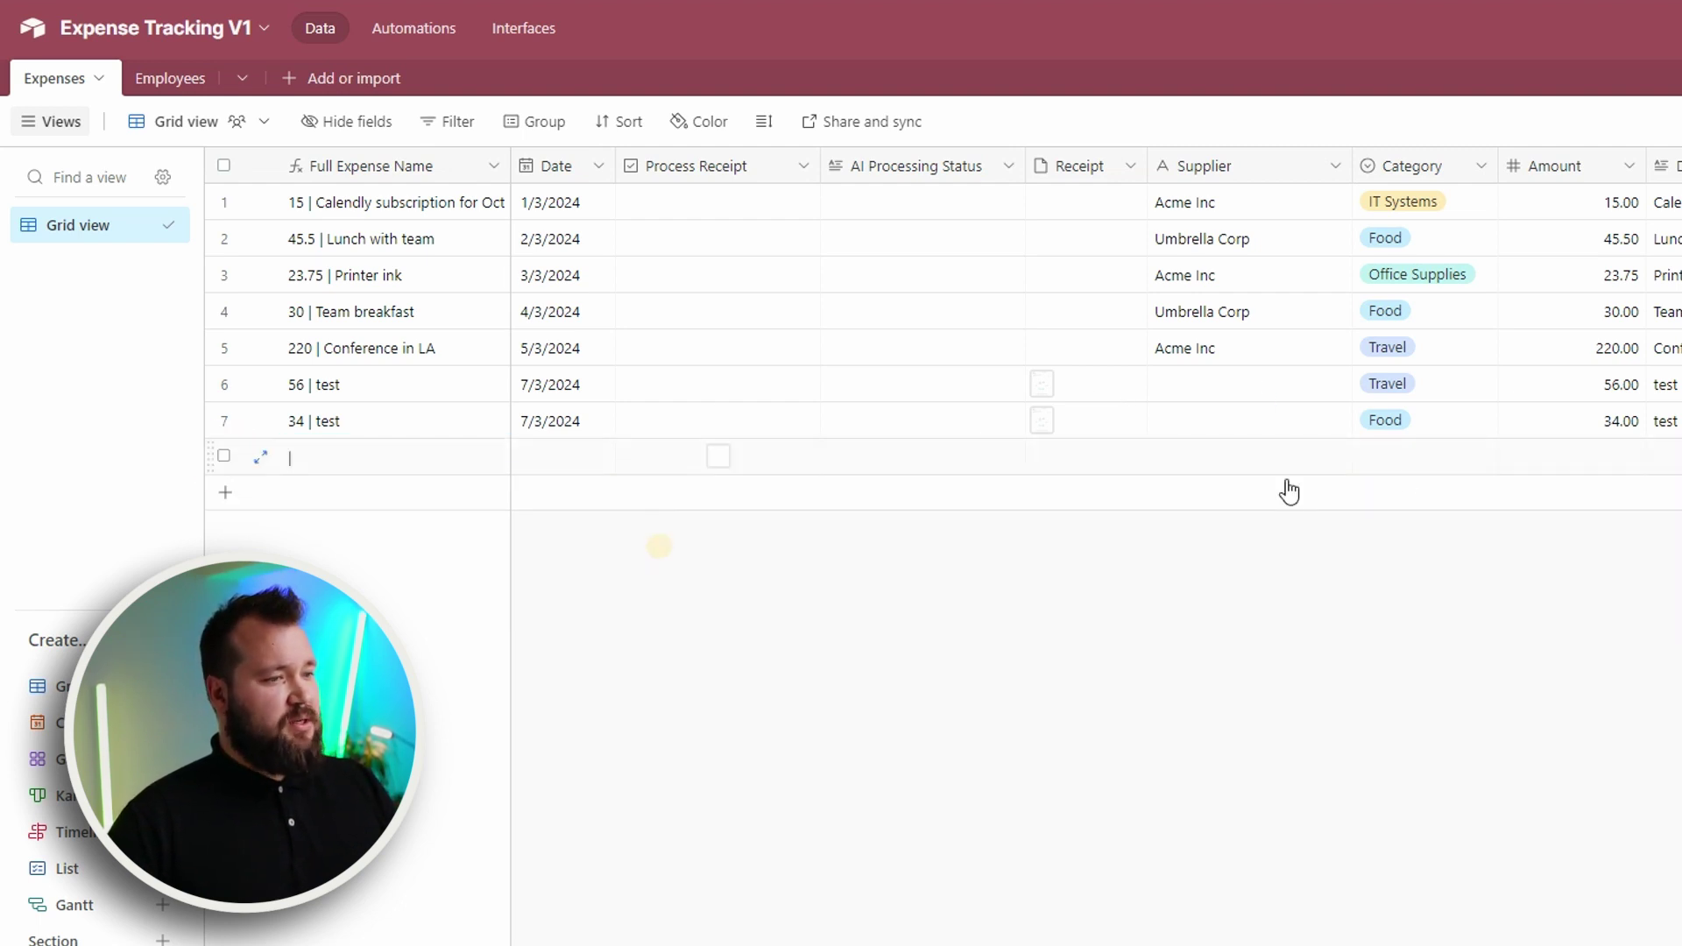
{"action": "scroll", "coordinate": [1614, 481], "scroll_direction": "right", "scroll_amount": 5}
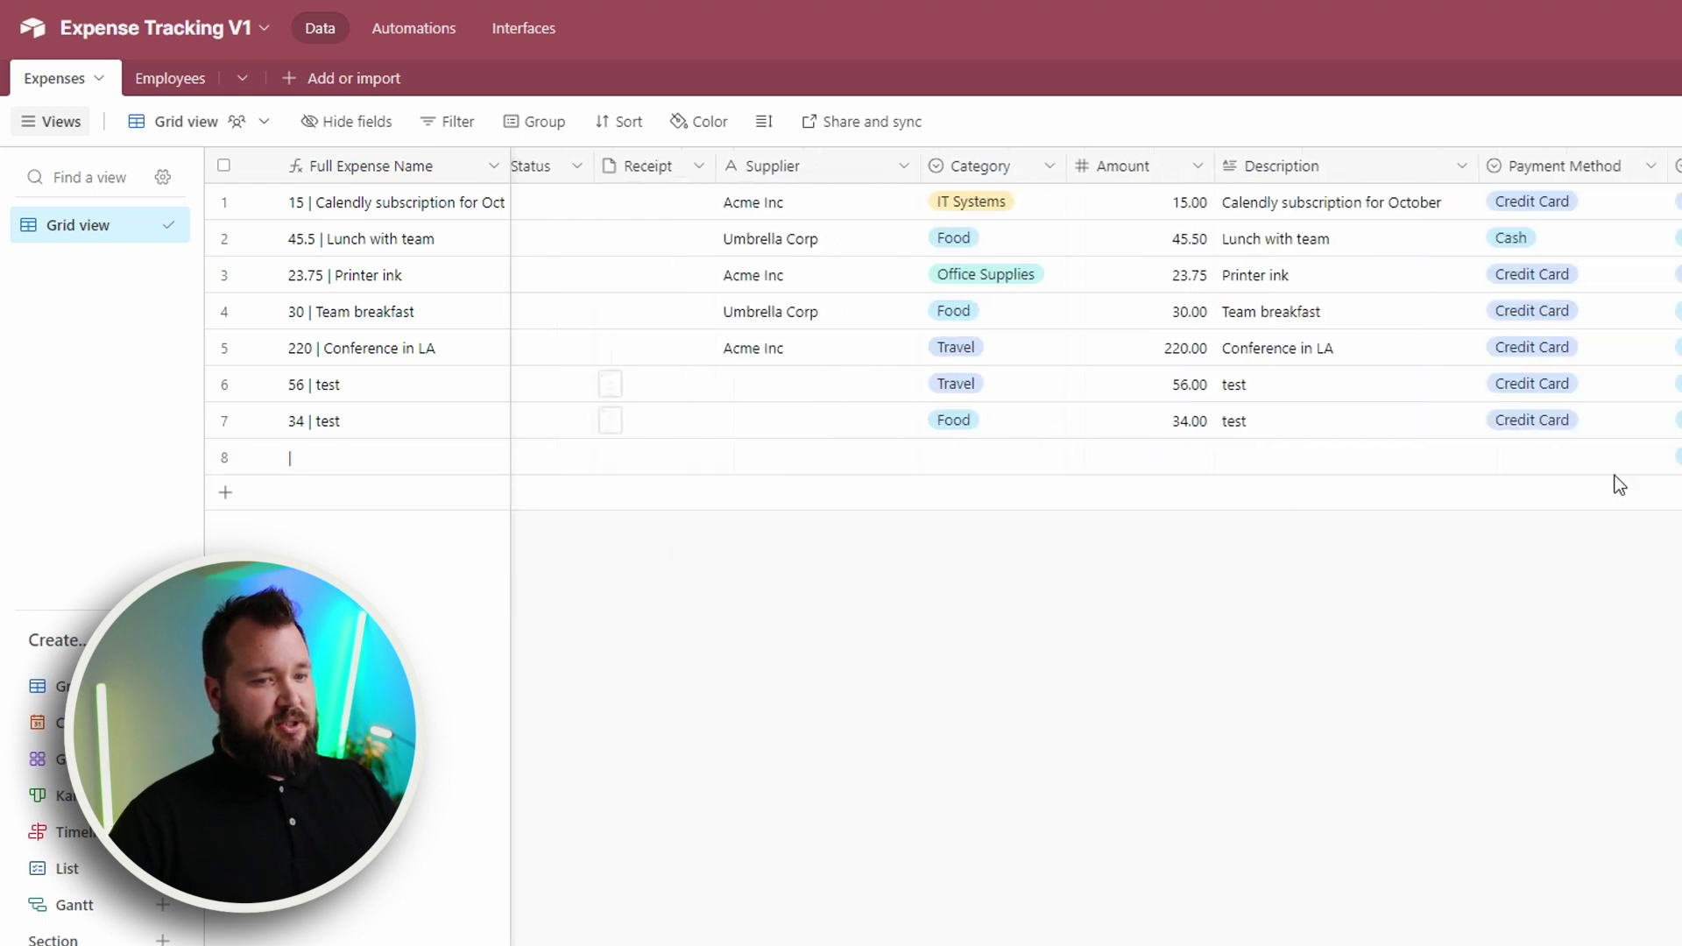
{"action": "scroll", "coordinate": [1401, 473], "scroll_direction": "left", "scroll_amount": 5}
{"action": "left_click", "coordinate": [1086, 456]}
{"action": "left_click", "coordinate": [1041, 458]}
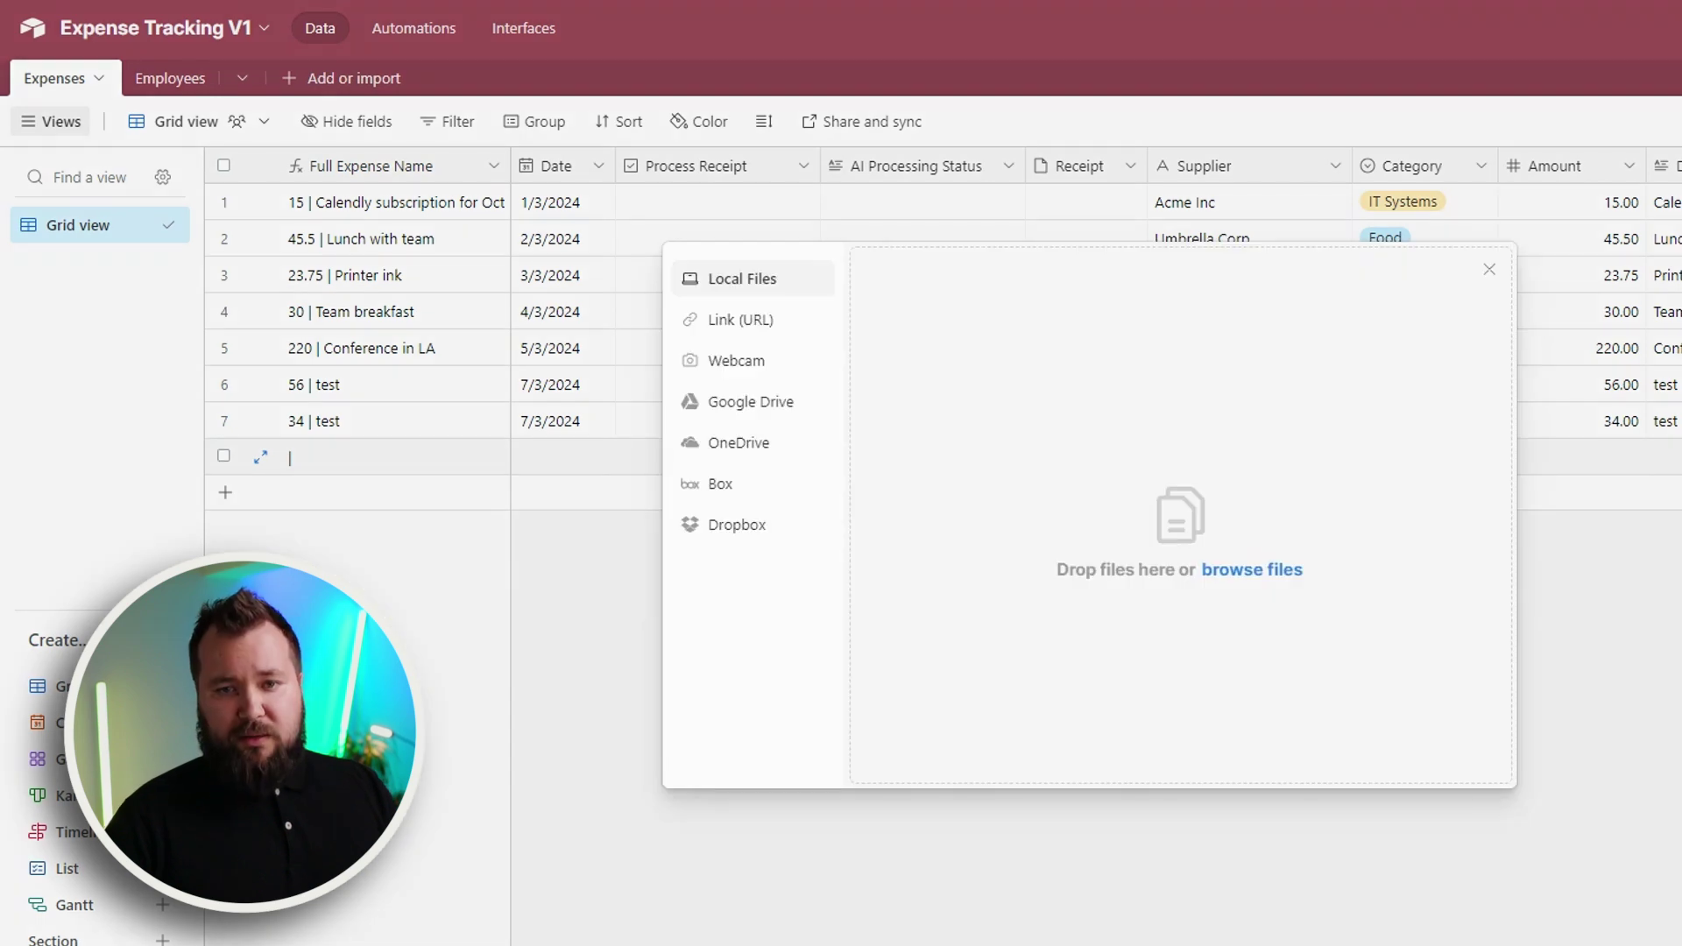
{"action": "left_click_drag", "start_coordinate": [1668, 311], "coordinate": [1310, 465]}
{"action": "left_click", "coordinate": [1454, 756]}
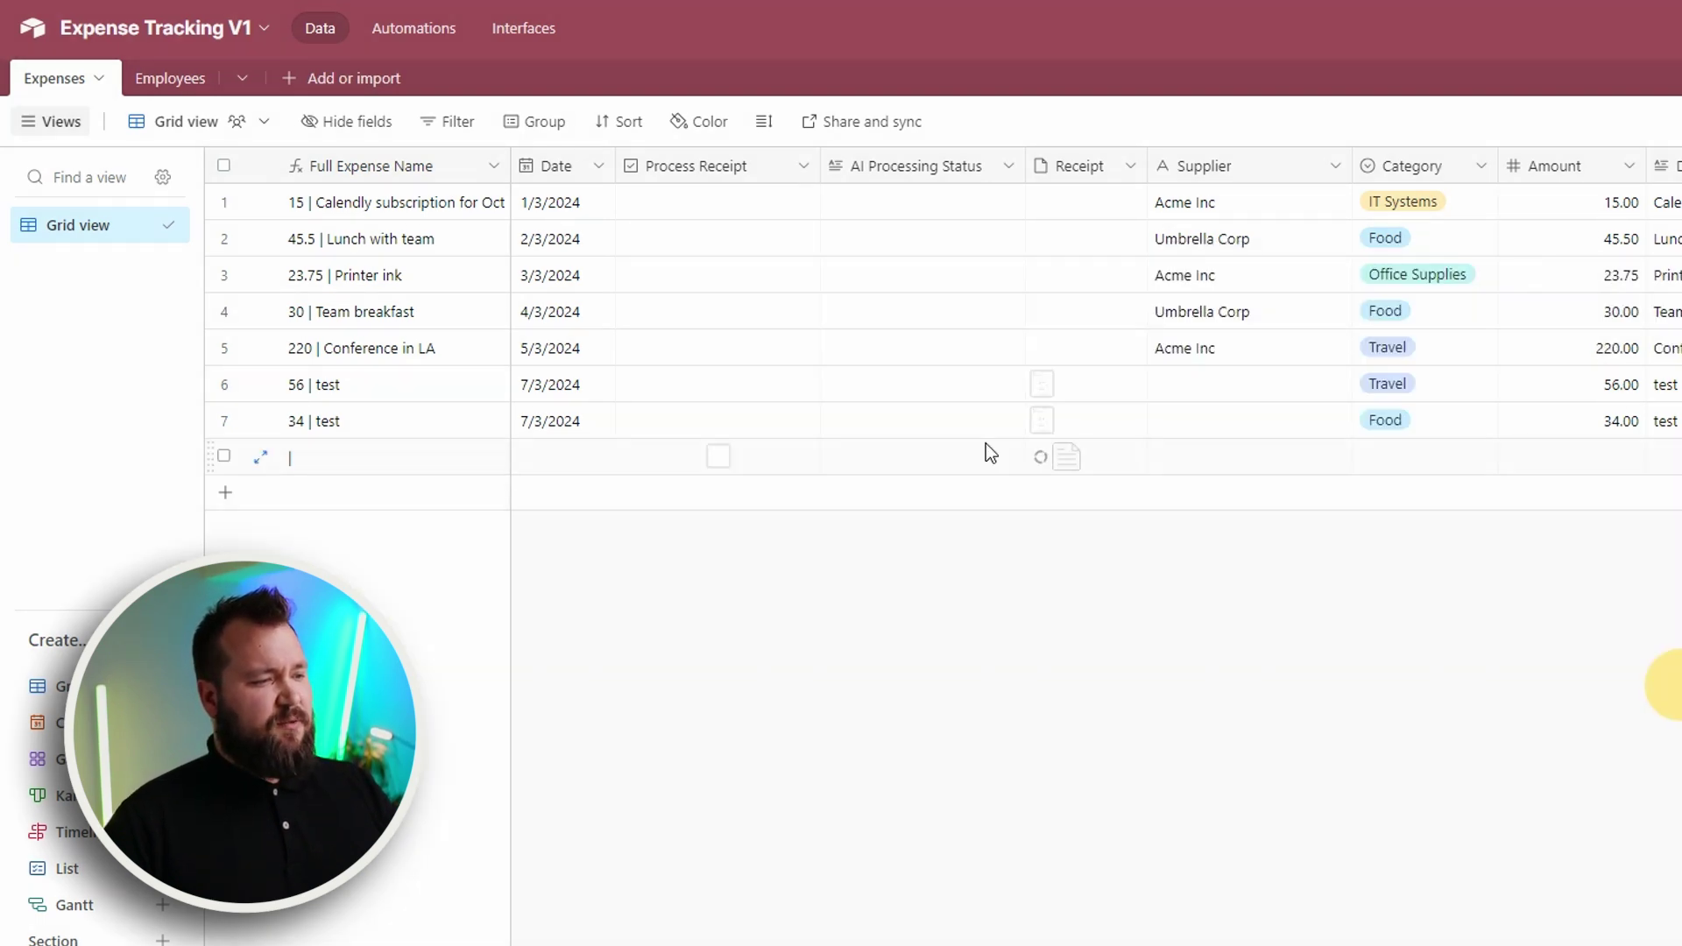
Step: Preview the attached Souvlaki Lovers receipt, then close the preview
{"action": "left_click", "coordinate": [1069, 459]}
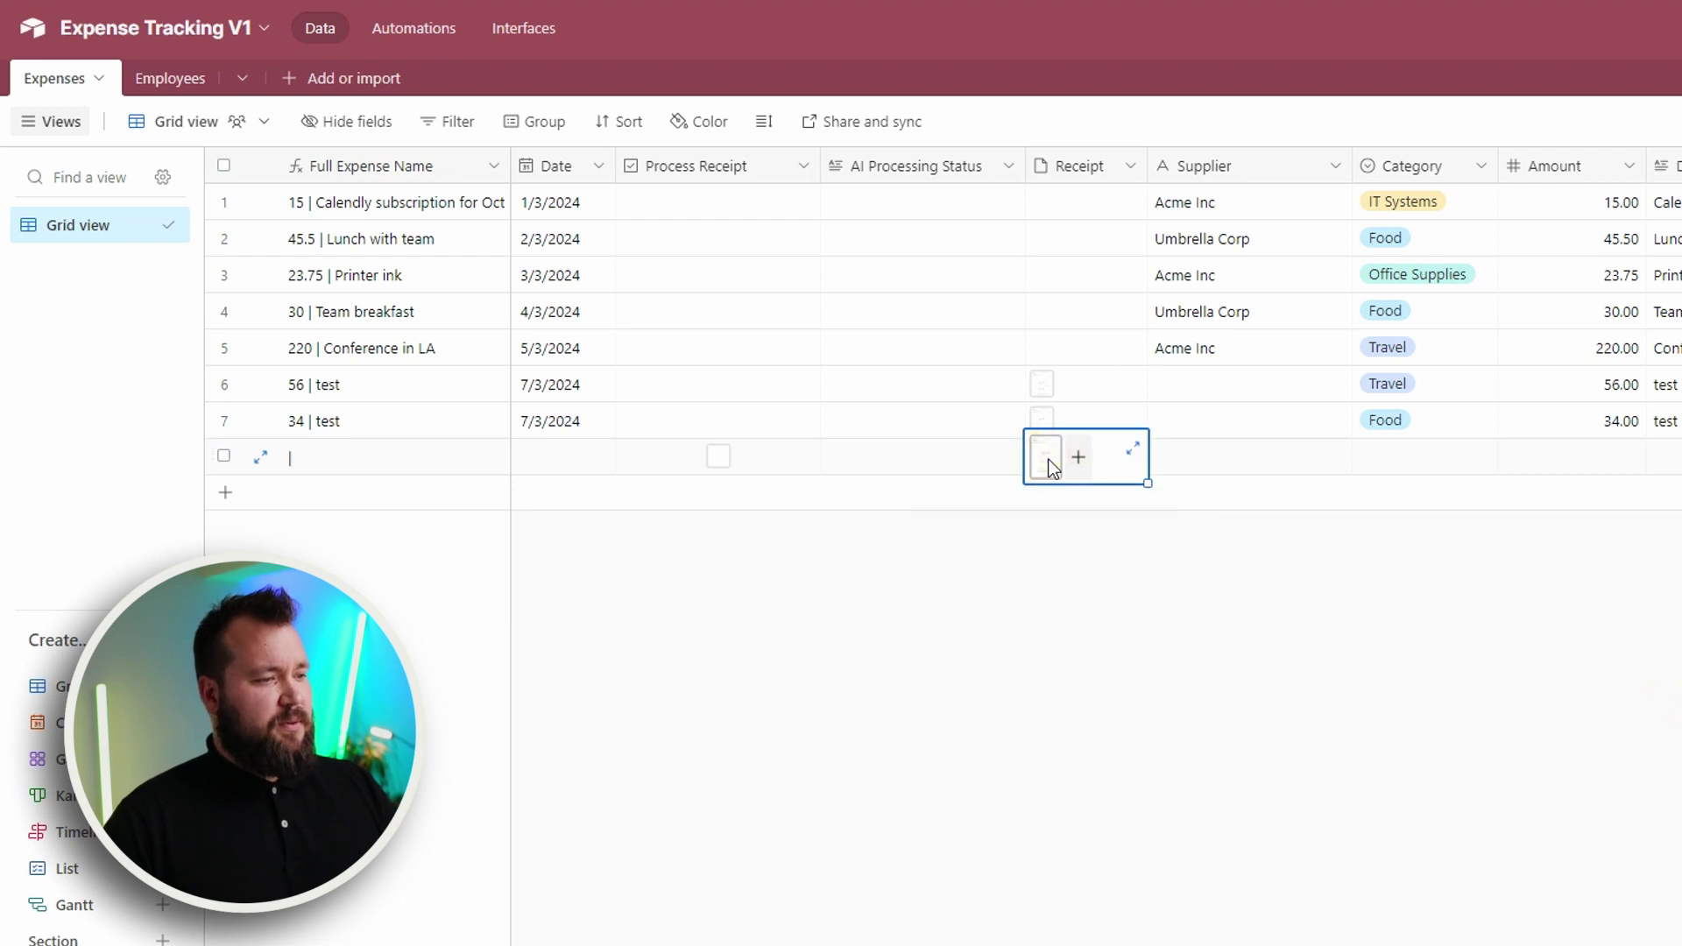
{"action": "left_click", "coordinate": [1051, 460]}
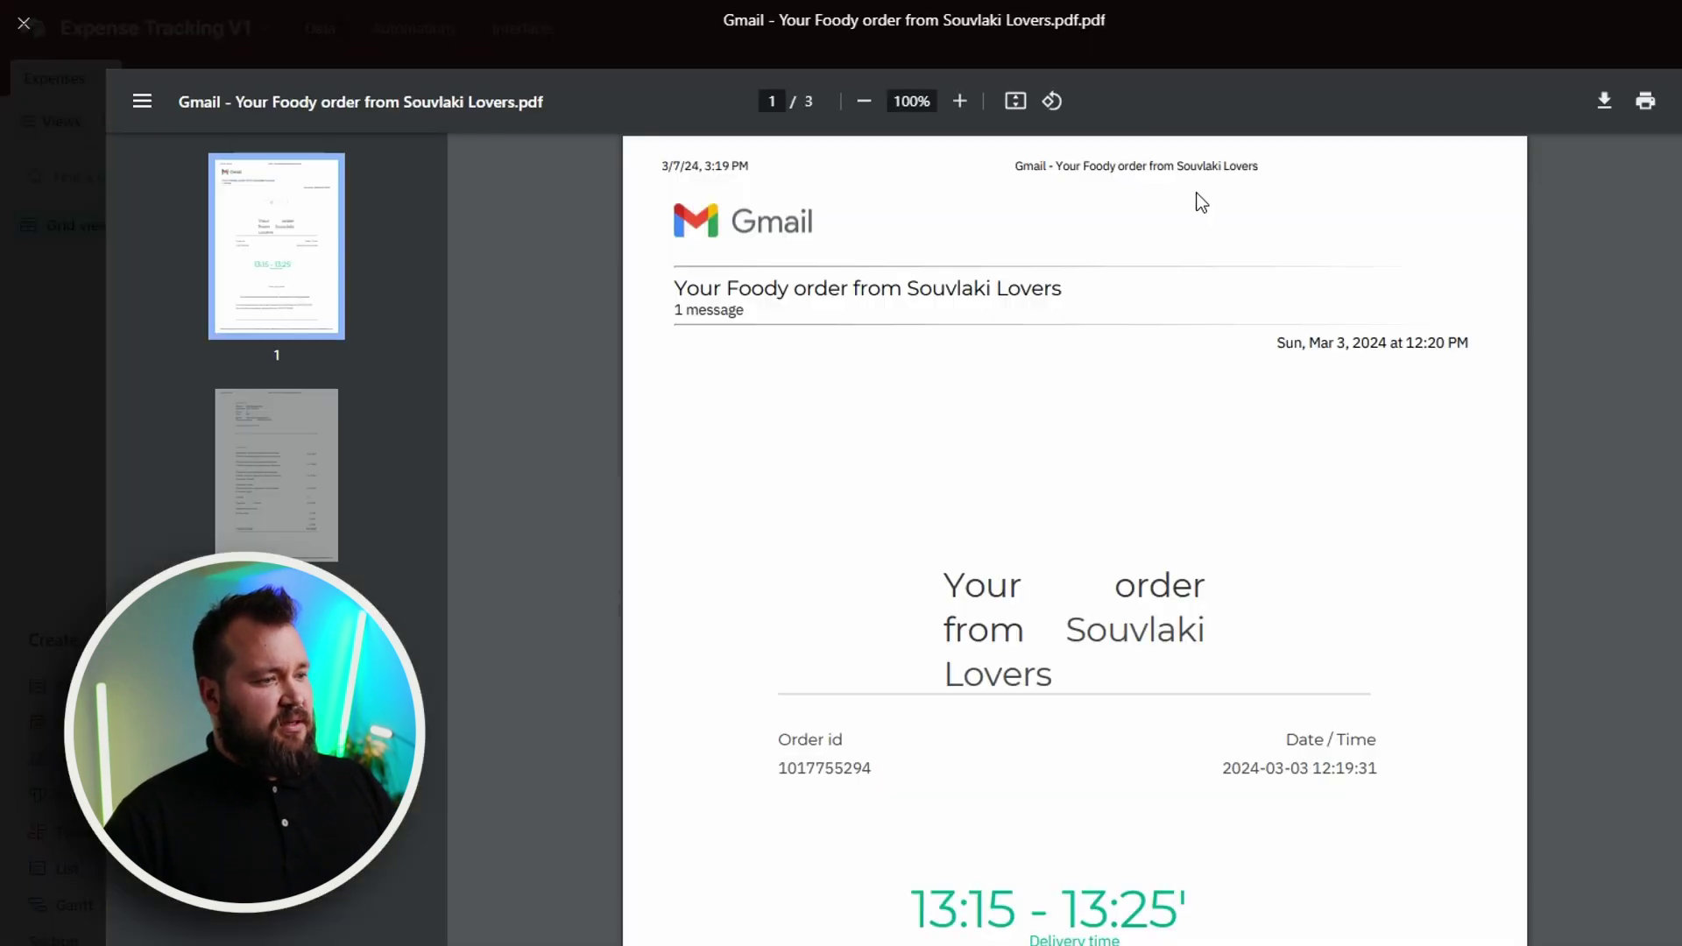
{"action": "scroll", "coordinate": [1184, 297], "scroll_direction": "down", "scroll_amount": 10}
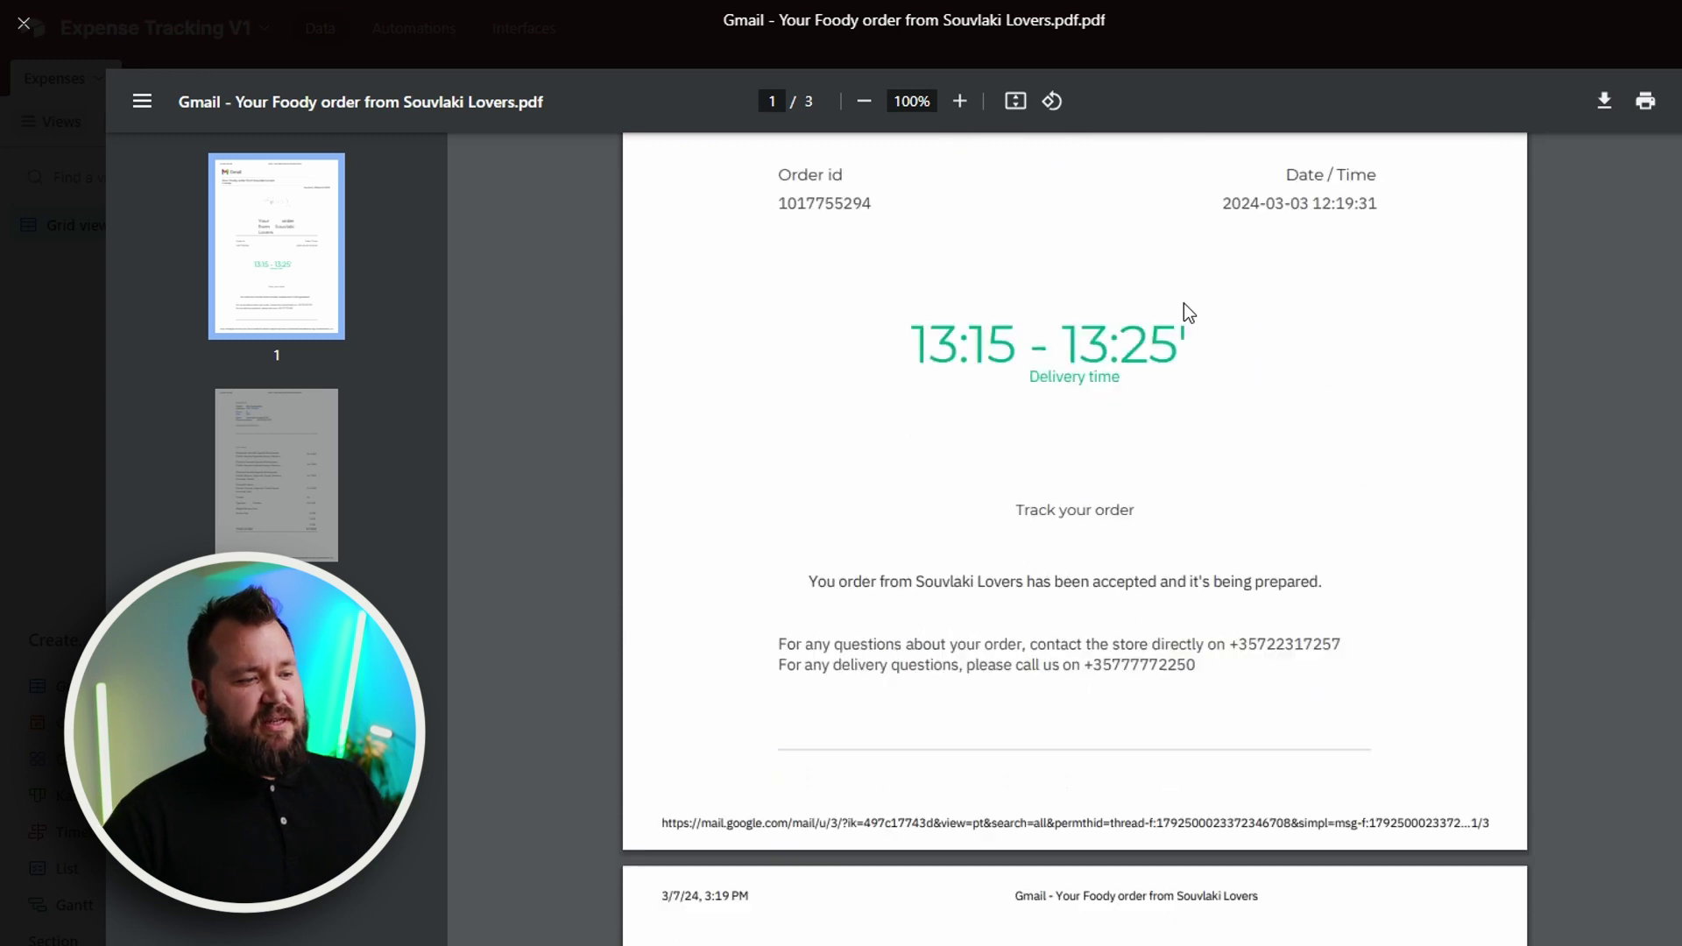
{"action": "scroll", "coordinate": [1247, 296], "scroll_direction": "down", "scroll_amount": 13}
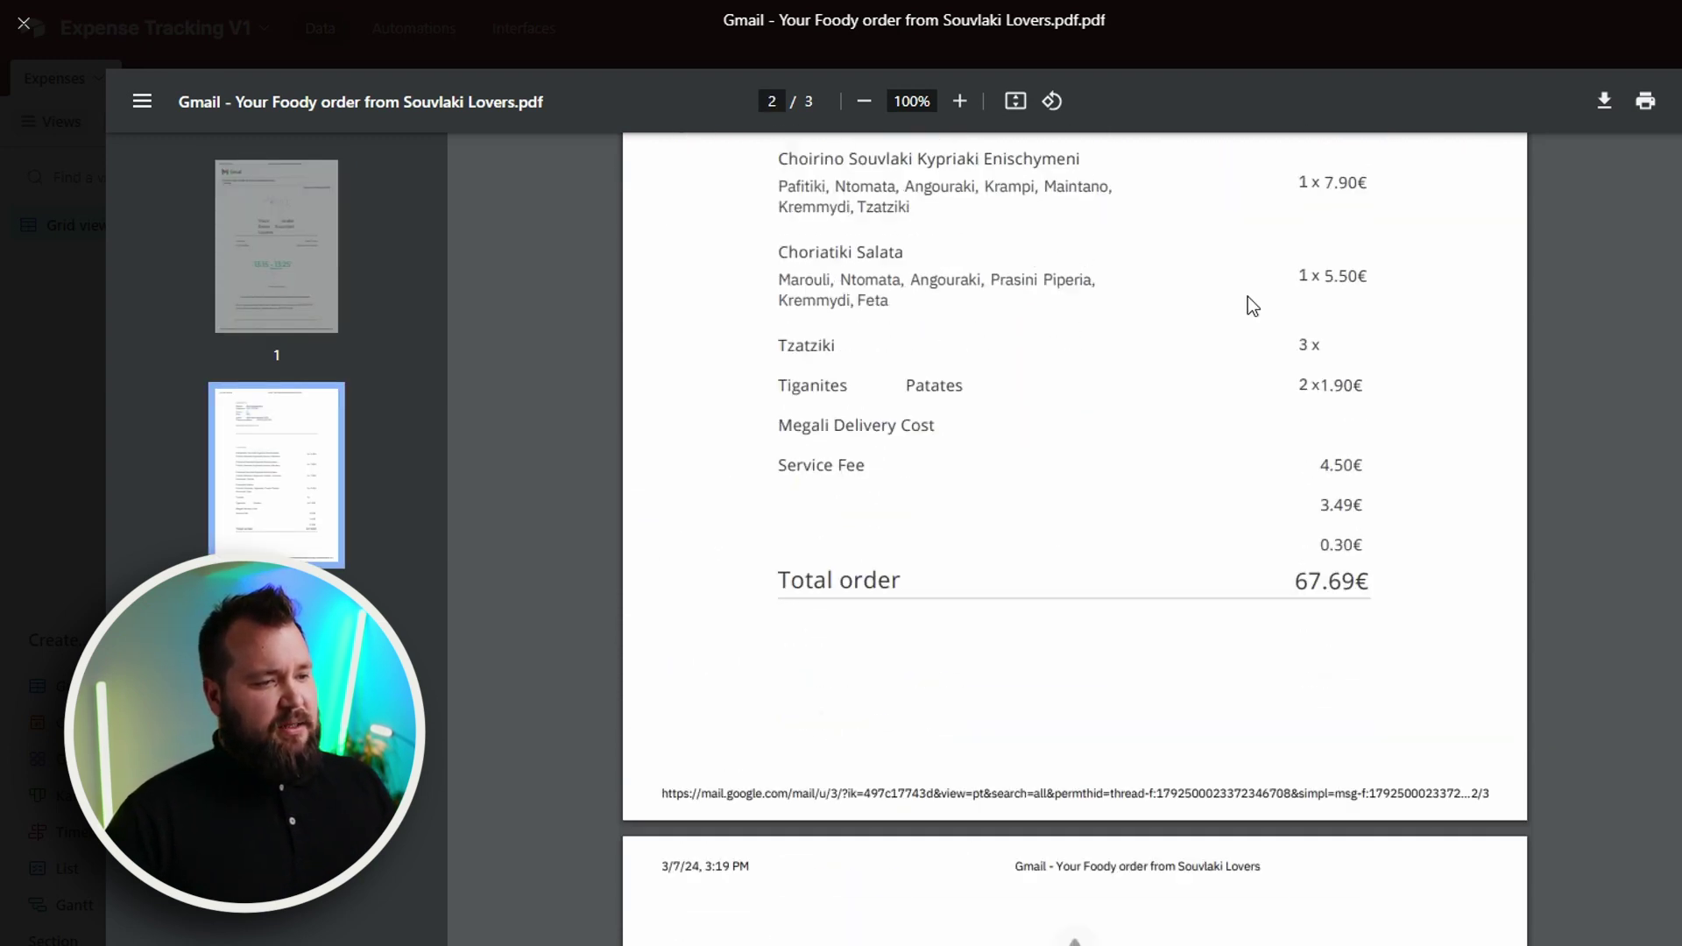
{"action": "scroll", "coordinate": [1337, 443], "scroll_direction": "up", "scroll_amount": 1}
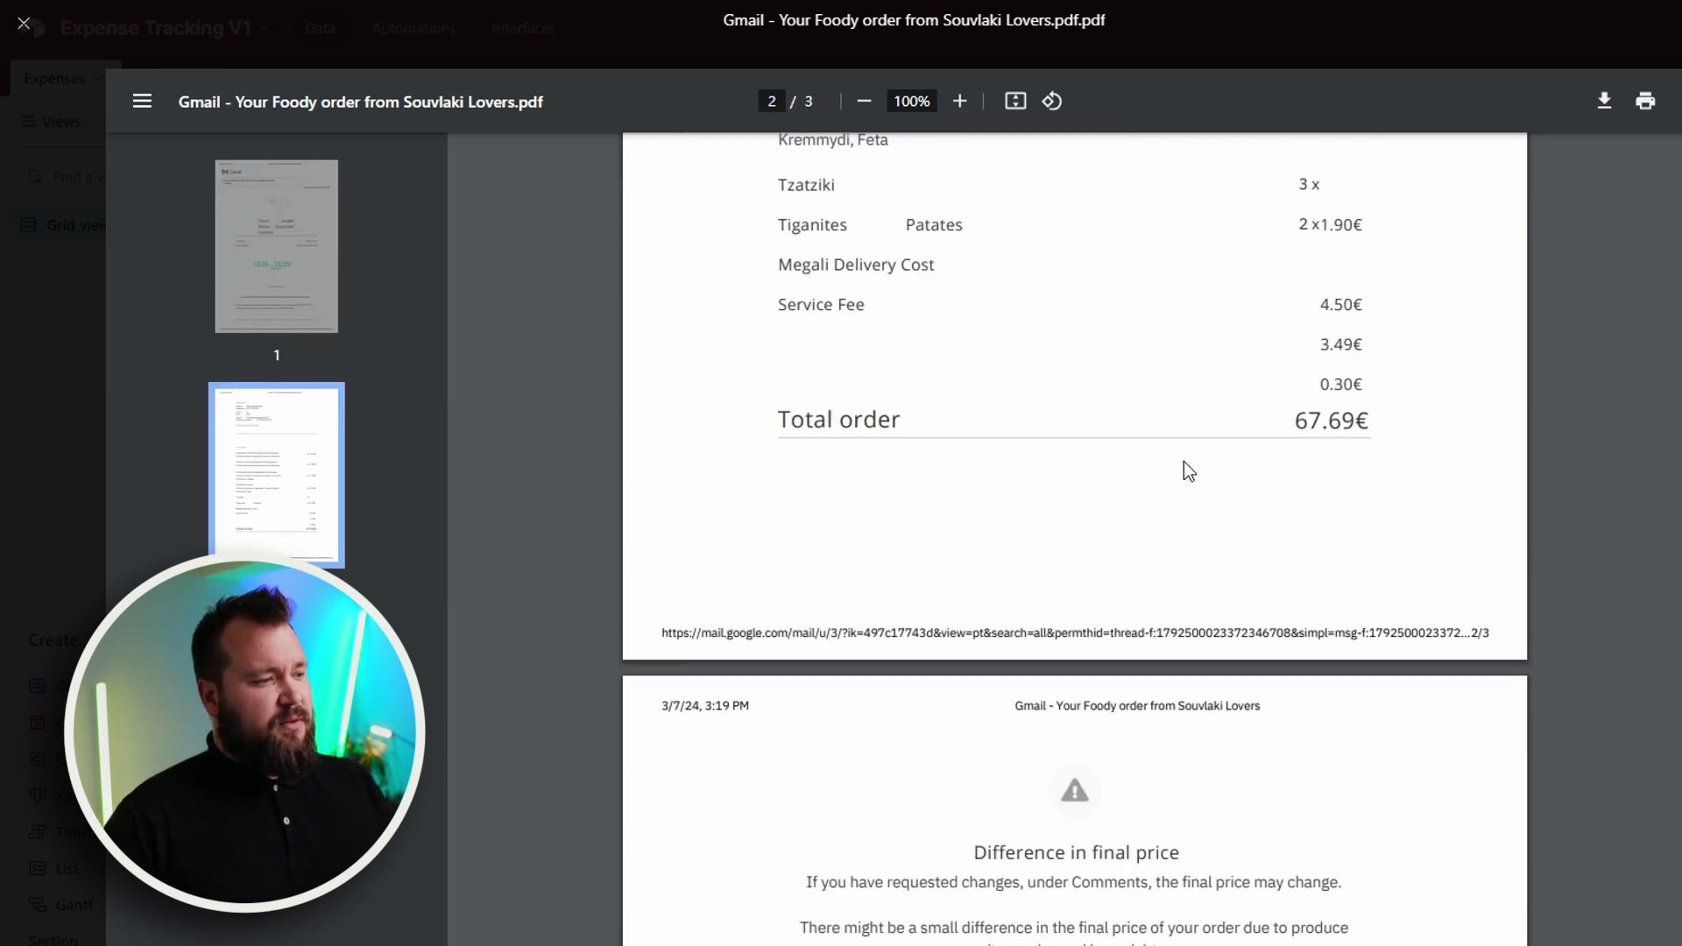
{"action": "scroll", "coordinate": [1186, 469], "scroll_direction": "up", "scroll_amount": 4}
{"action": "scroll", "coordinate": [1191, 460], "scroll_direction": "up", "scroll_amount": 4}
{"action": "scroll", "coordinate": [1243, 455], "scroll_direction": "down", "scroll_amount": 18}
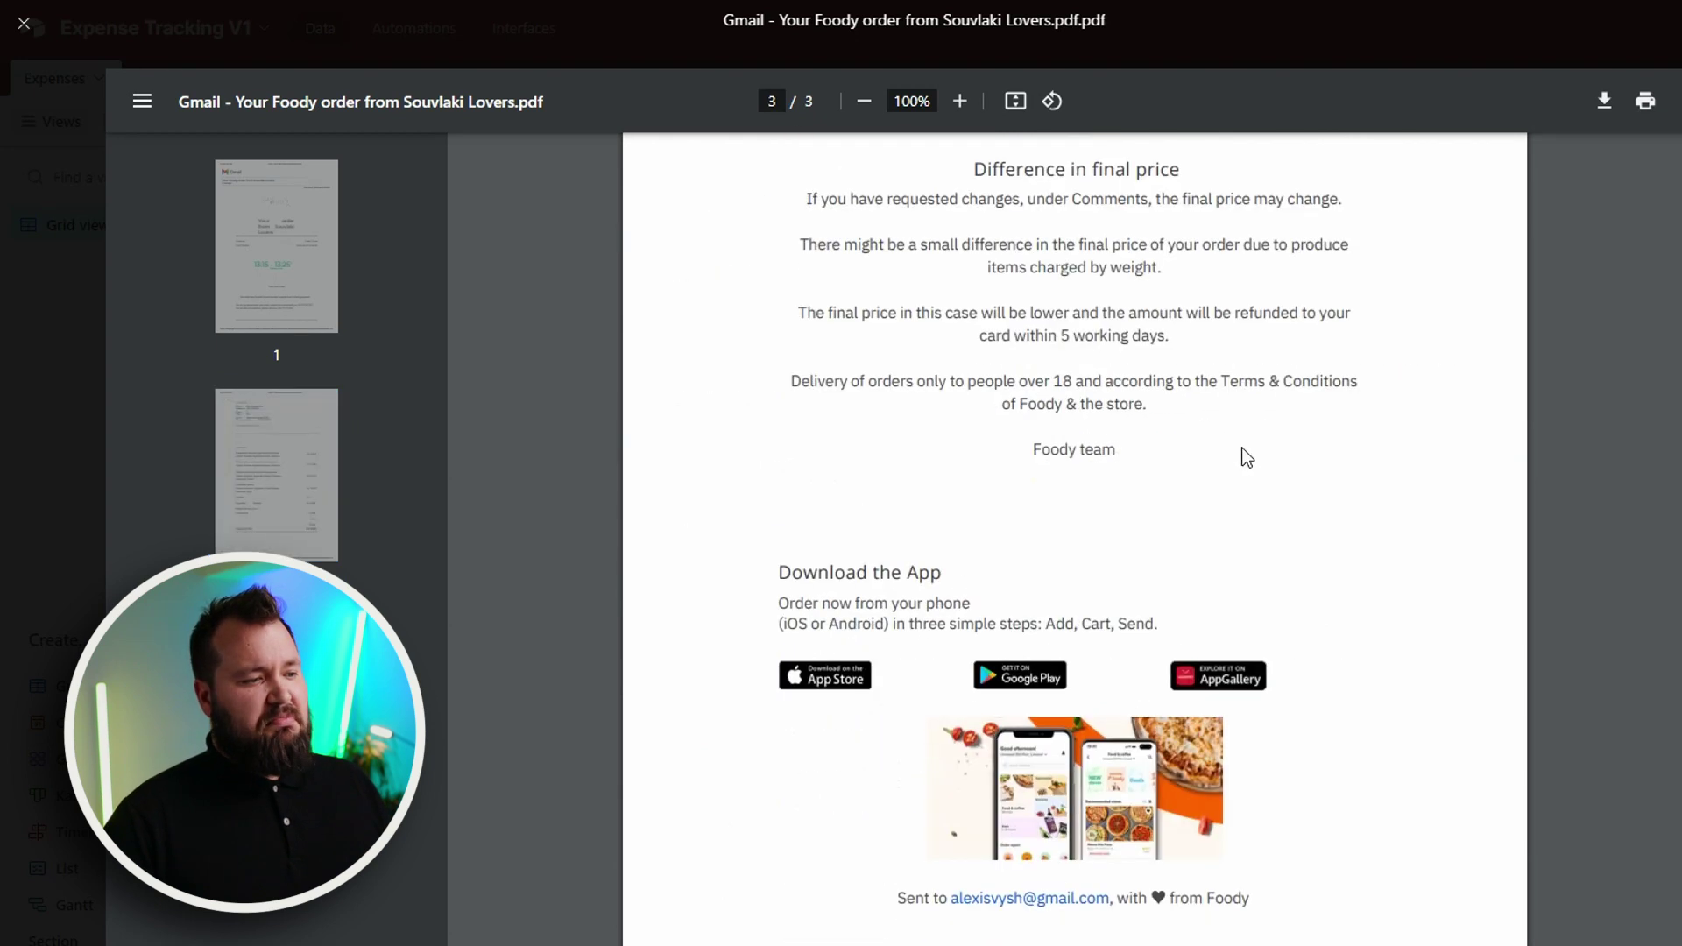
{"action": "key", "text": "Escape"}
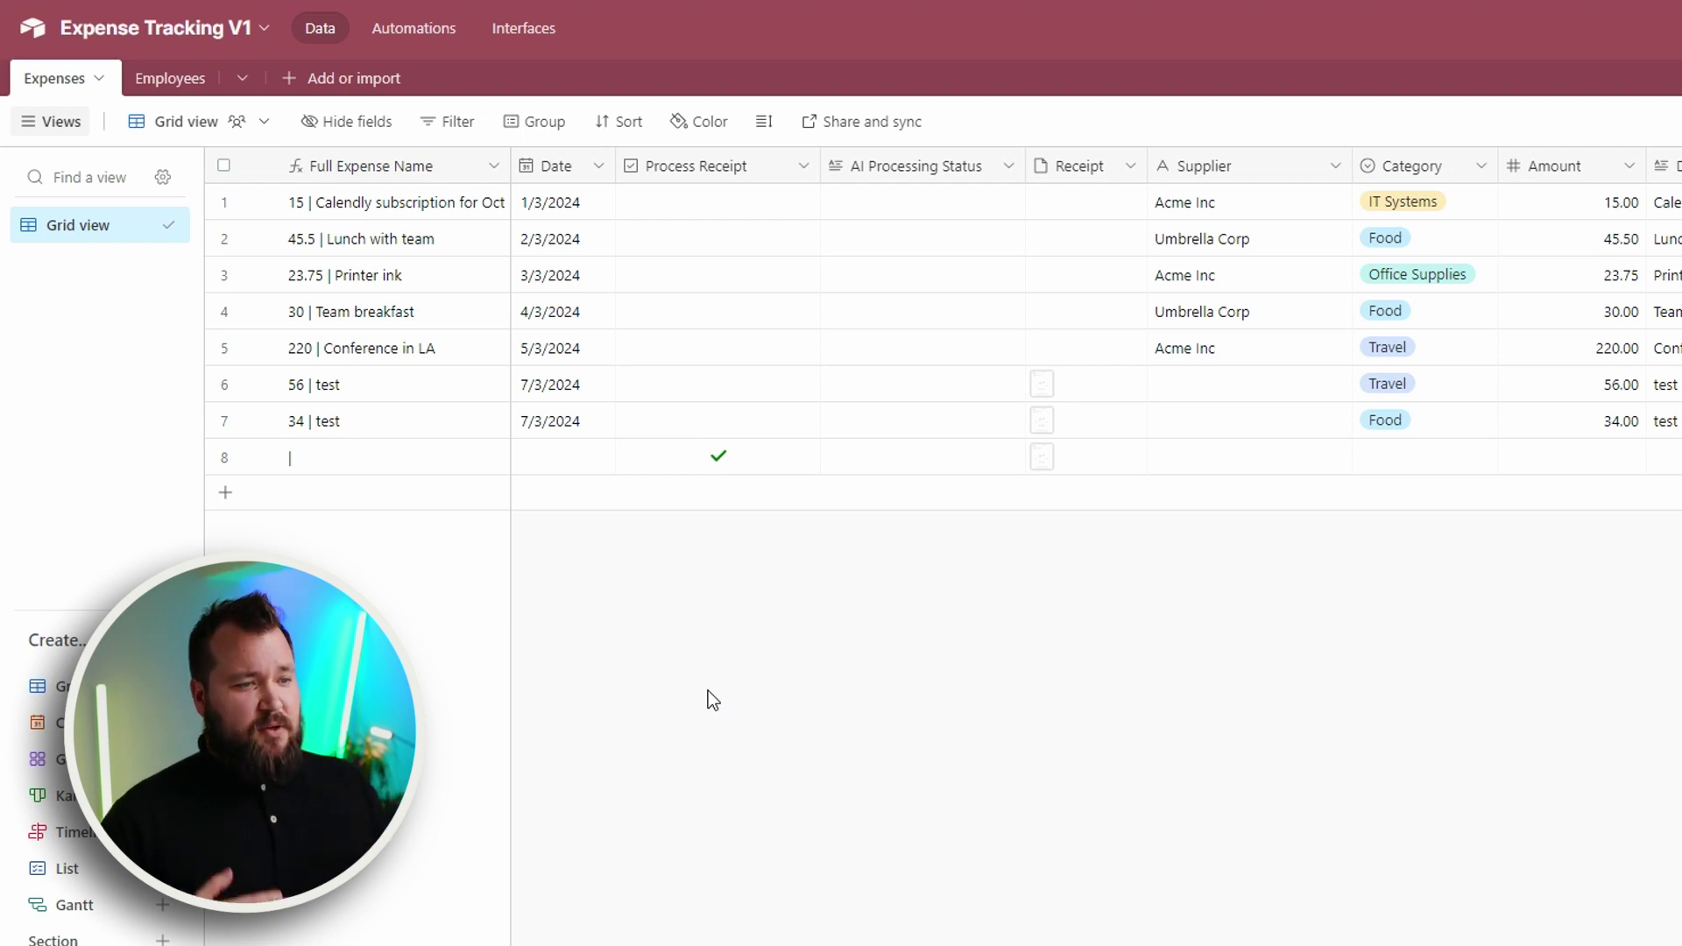
Step: Check row 8's extracted values: Souvlaki Lovers, Food, 67.69, the description and Credit Card
{"action": "scroll", "coordinate": [1266, 696], "scroll_direction": "right", "scroll_amount": 2}
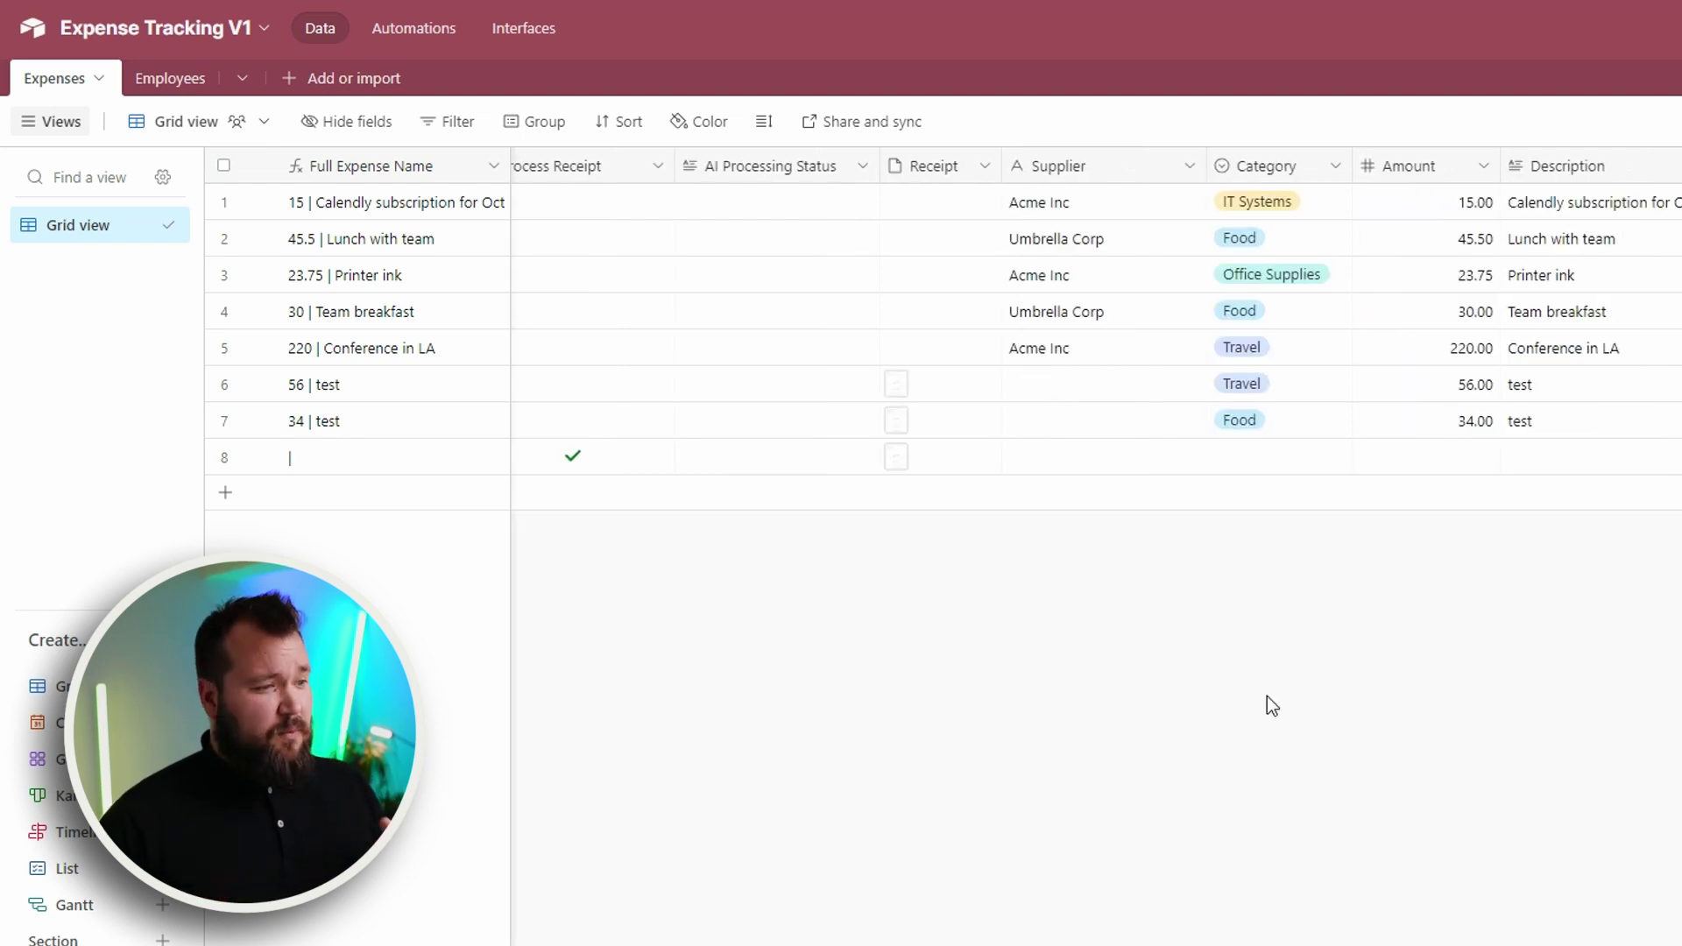
{"action": "left_click_drag", "start_coordinate": [1175, 455], "coordinate": [1472, 471]}
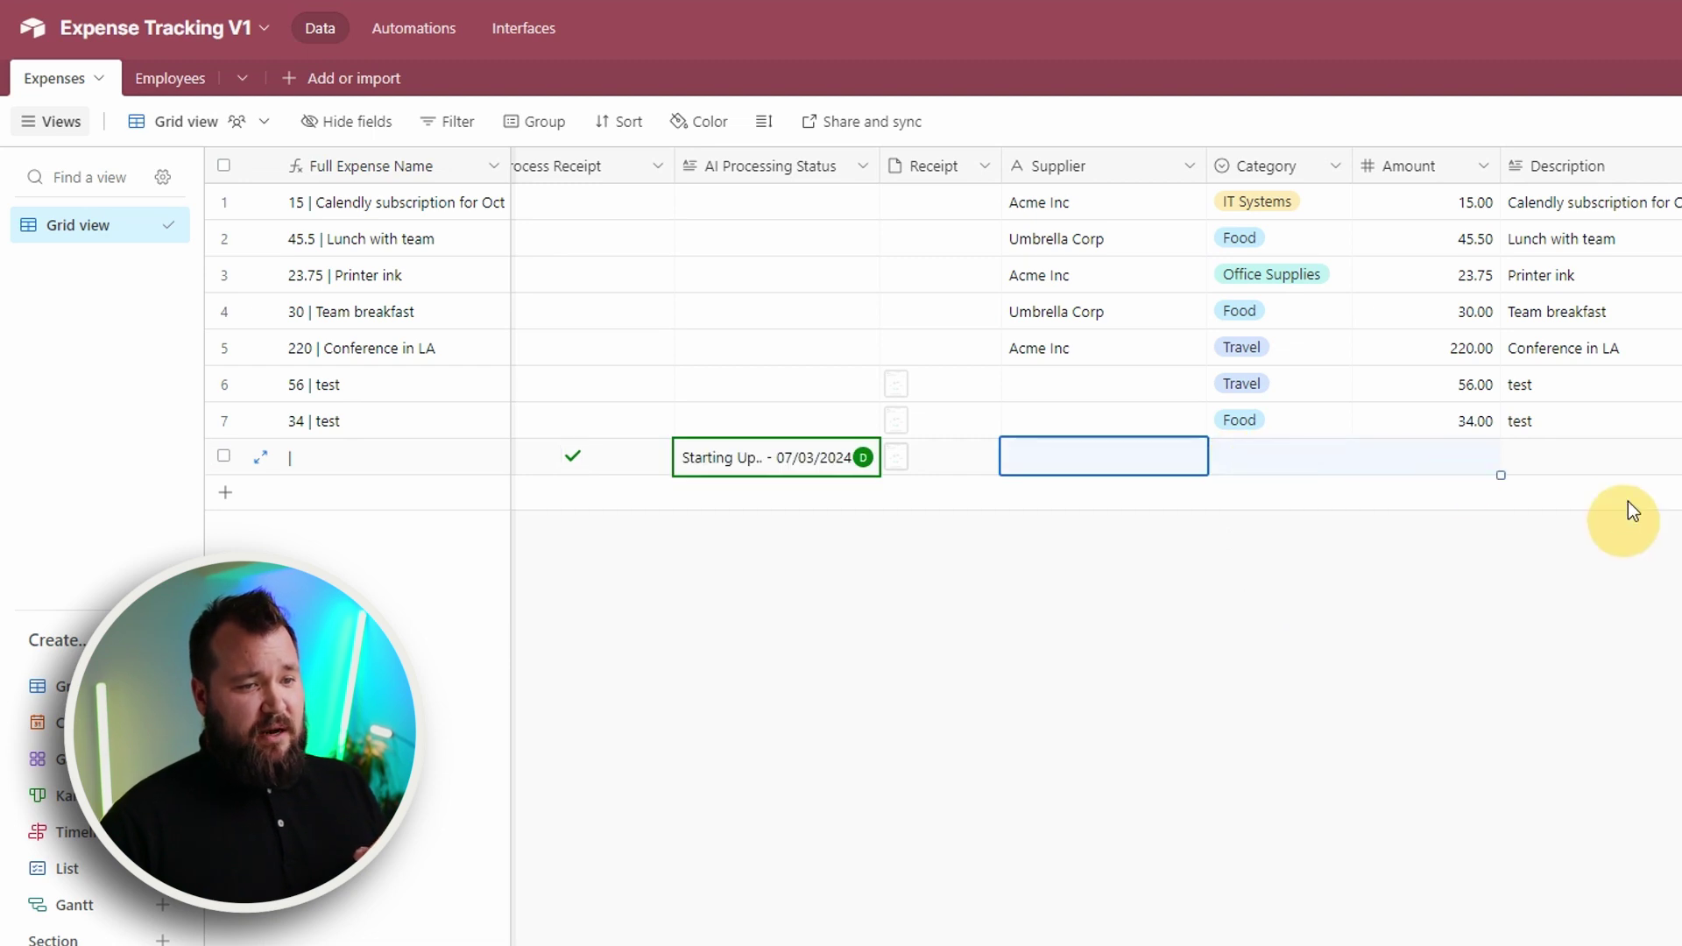
{"action": "left_click", "coordinate": [1659, 481]}
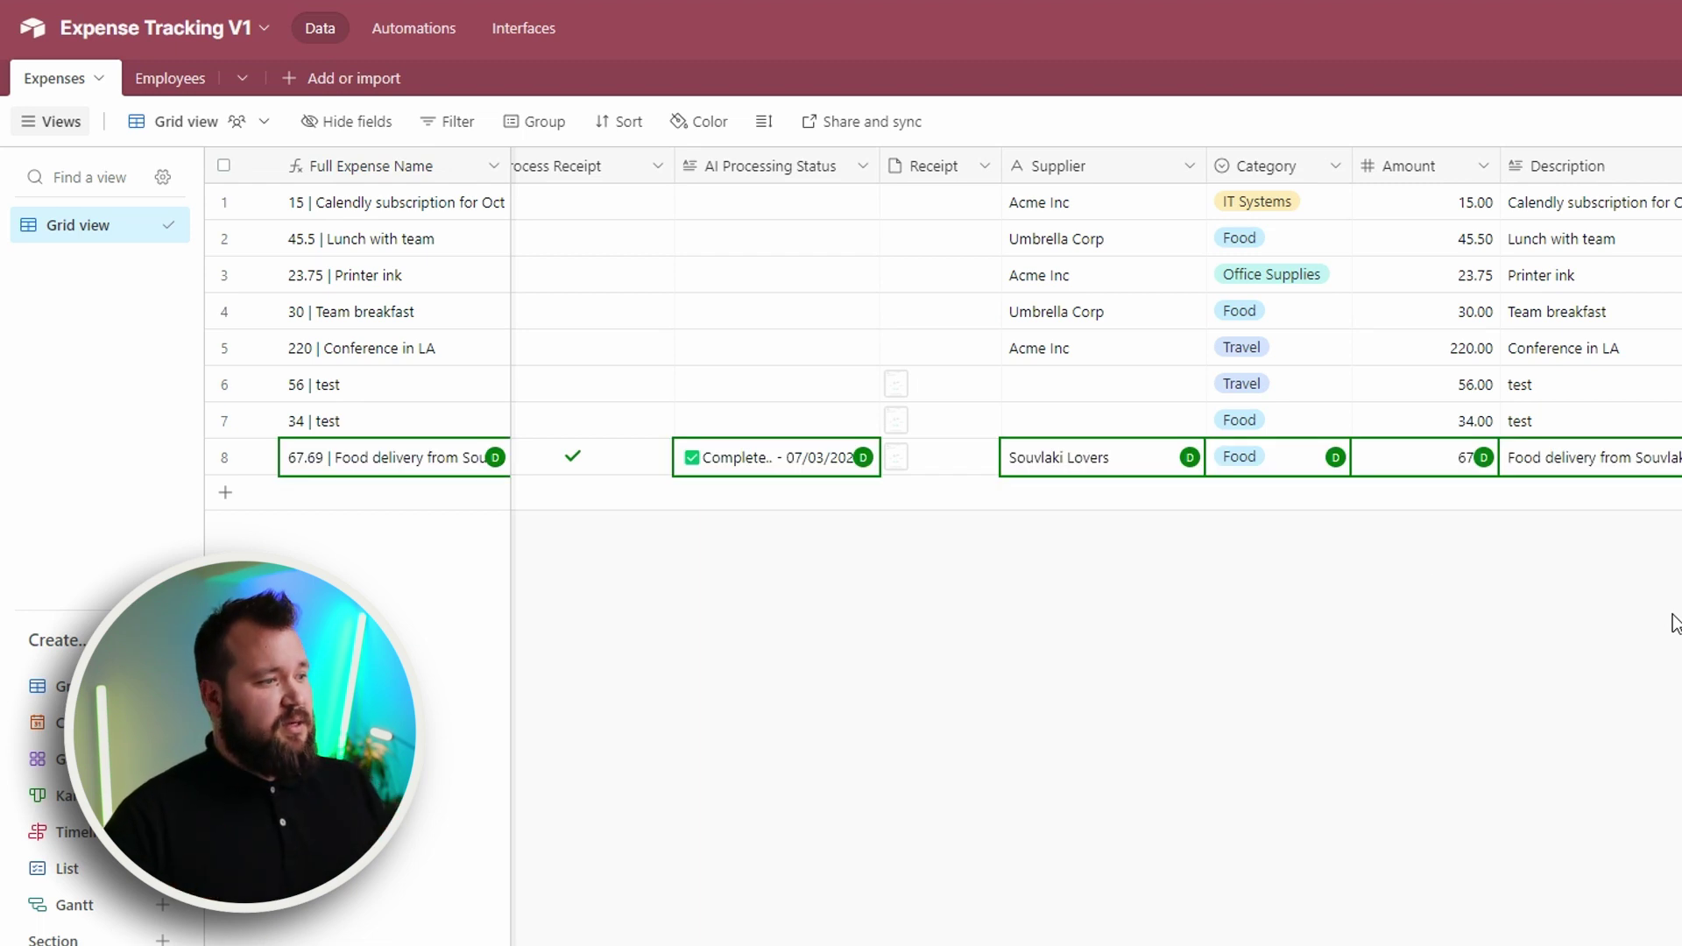
{"action": "left_click", "coordinate": [1133, 450]}
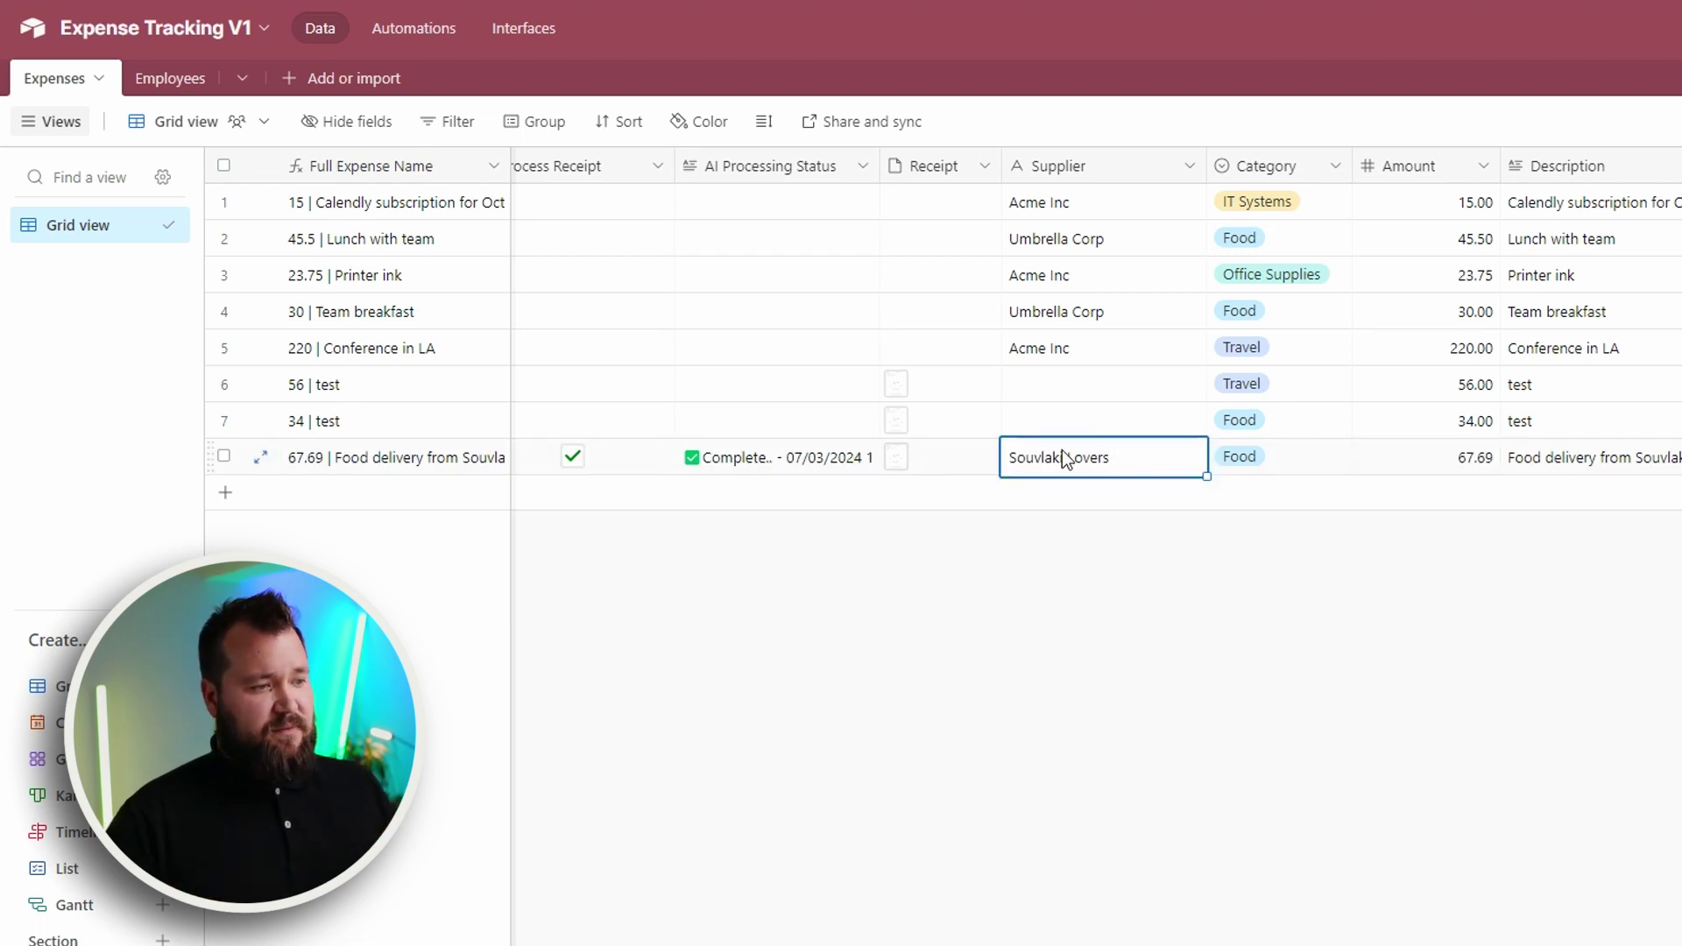
{"action": "left_click", "coordinate": [1306, 468]}
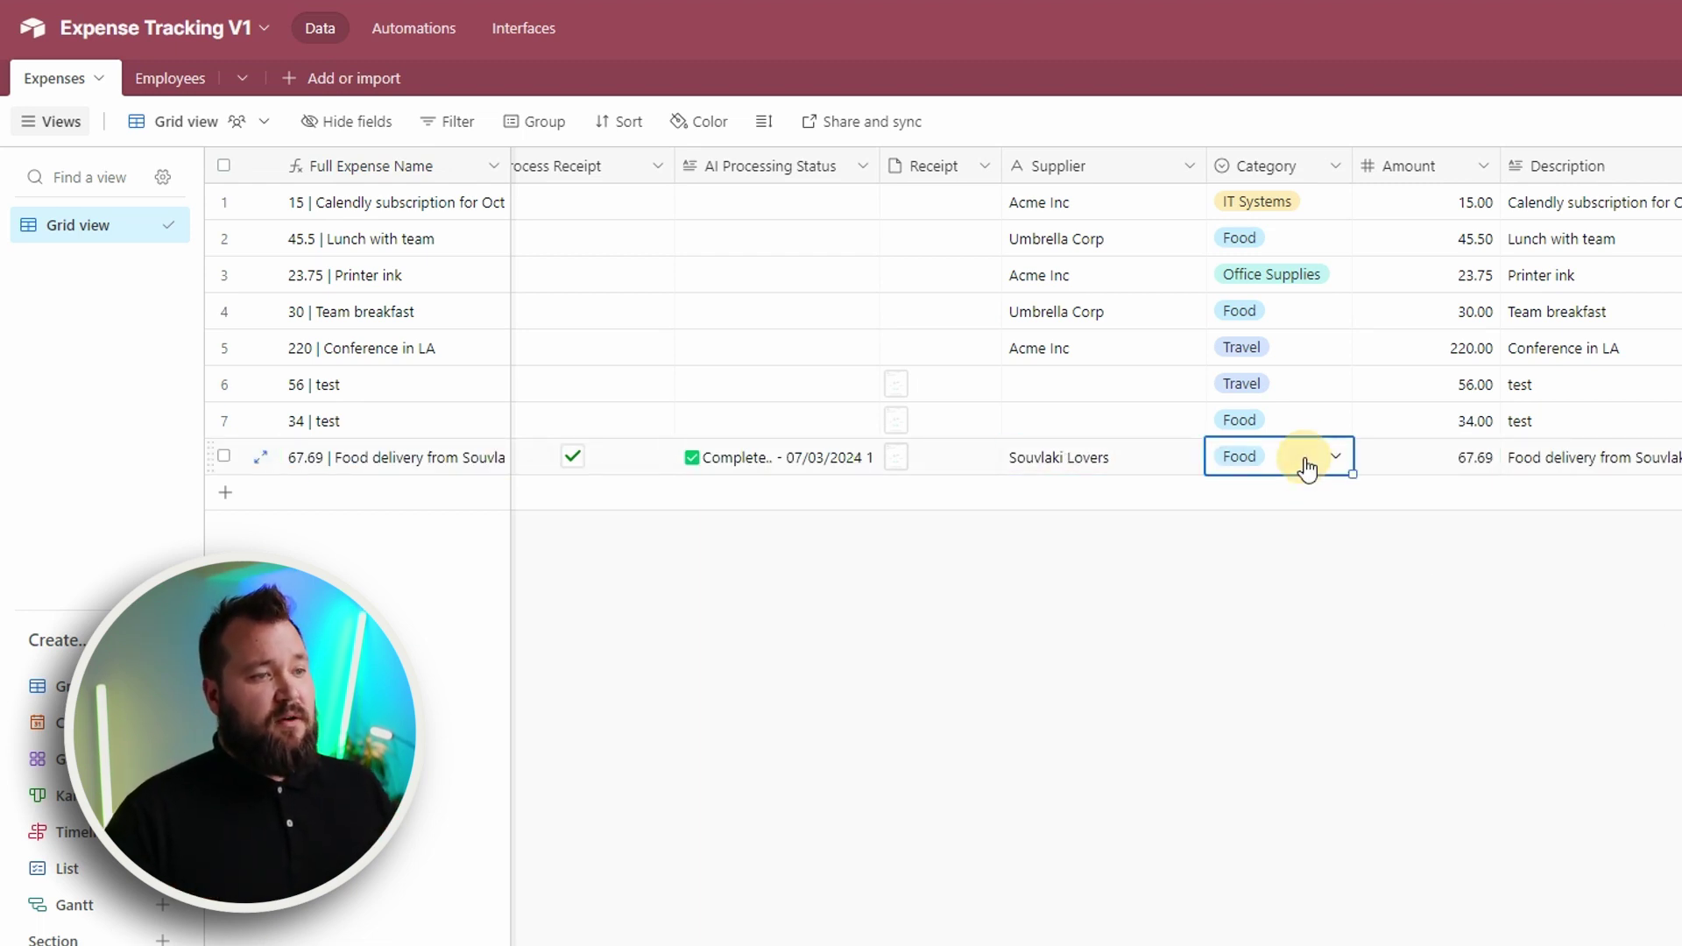
{"action": "left_click", "coordinate": [1447, 465]}
{"action": "left_click", "coordinate": [1615, 464]}
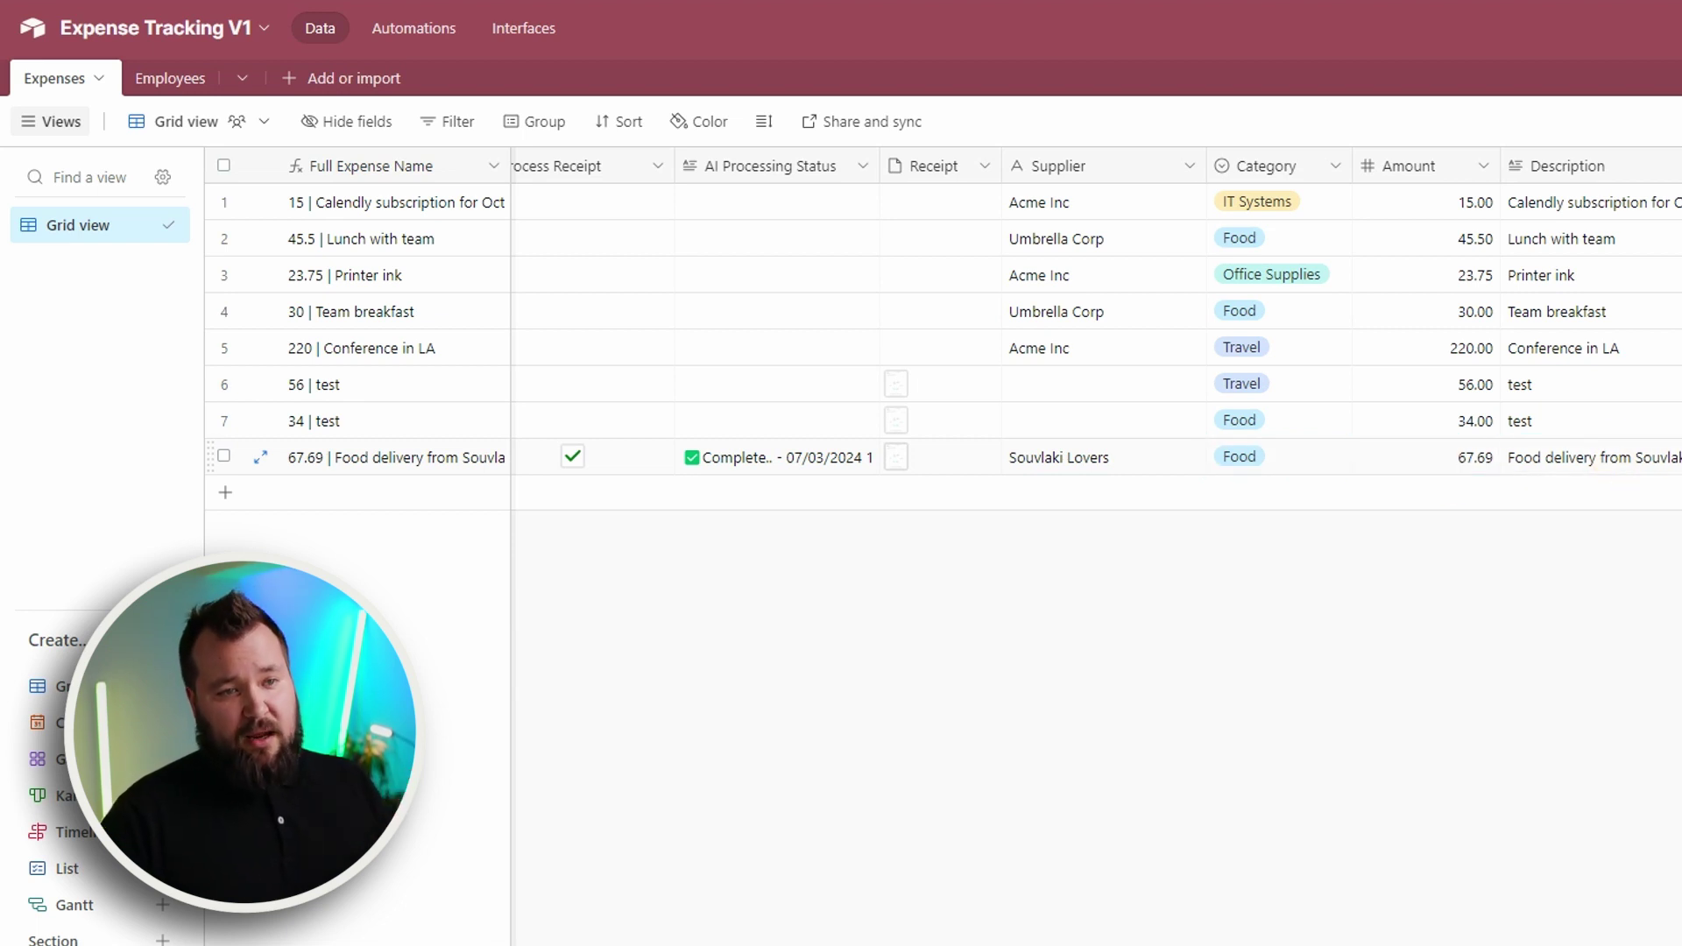
{"action": "key", "text": "Tab"}
{"action": "scroll", "coordinate": [1095, 333], "scroll_direction": "left", "scroll_amount": 10}
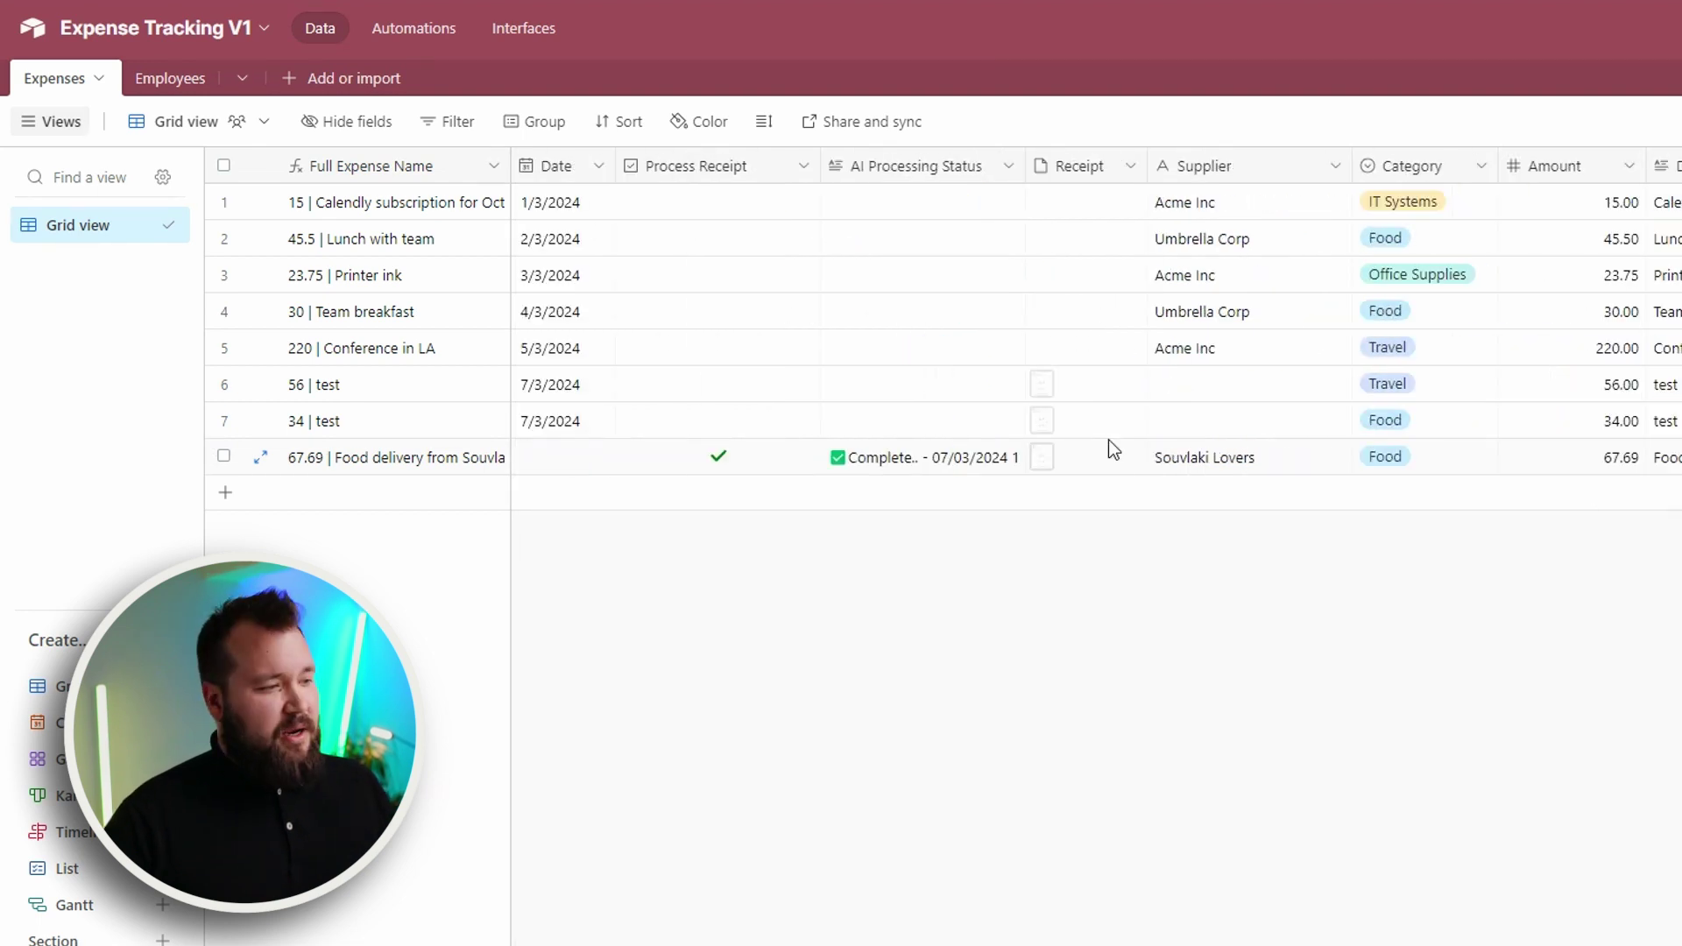
Step: Add row 9 and upload the Calendly invoice PDF to its Receipt cell
{"action": "left_click", "coordinate": [730, 497]}
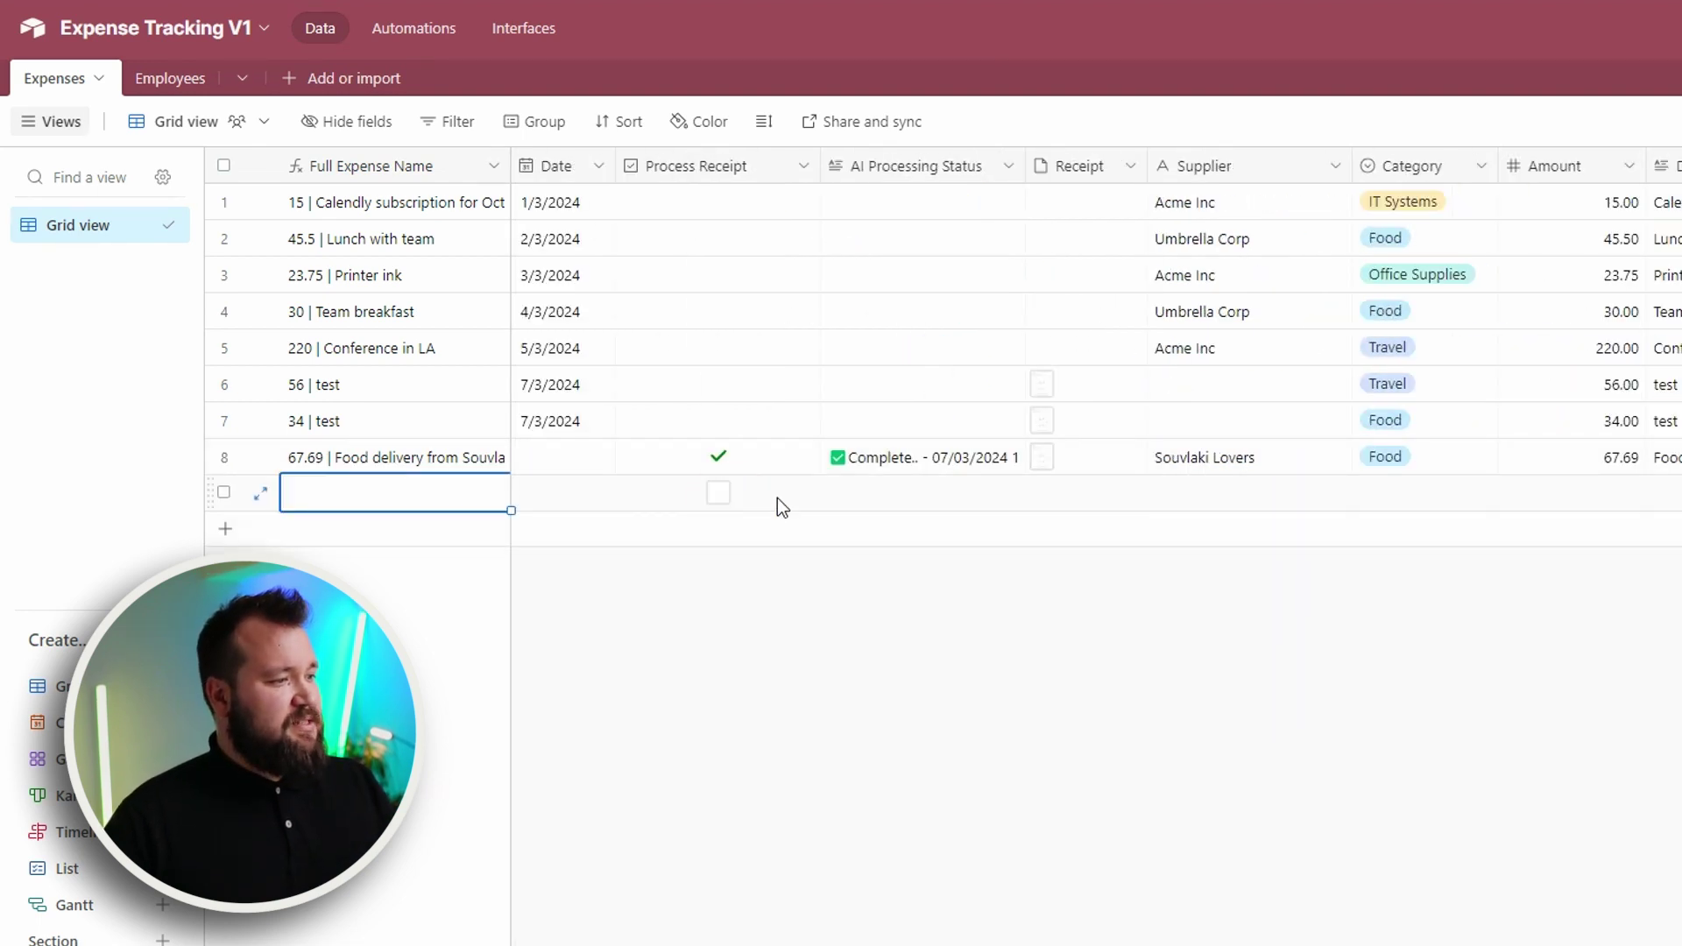
{"action": "left_click", "coordinate": [1062, 492]}
{"action": "left_click", "coordinate": [1041, 493]}
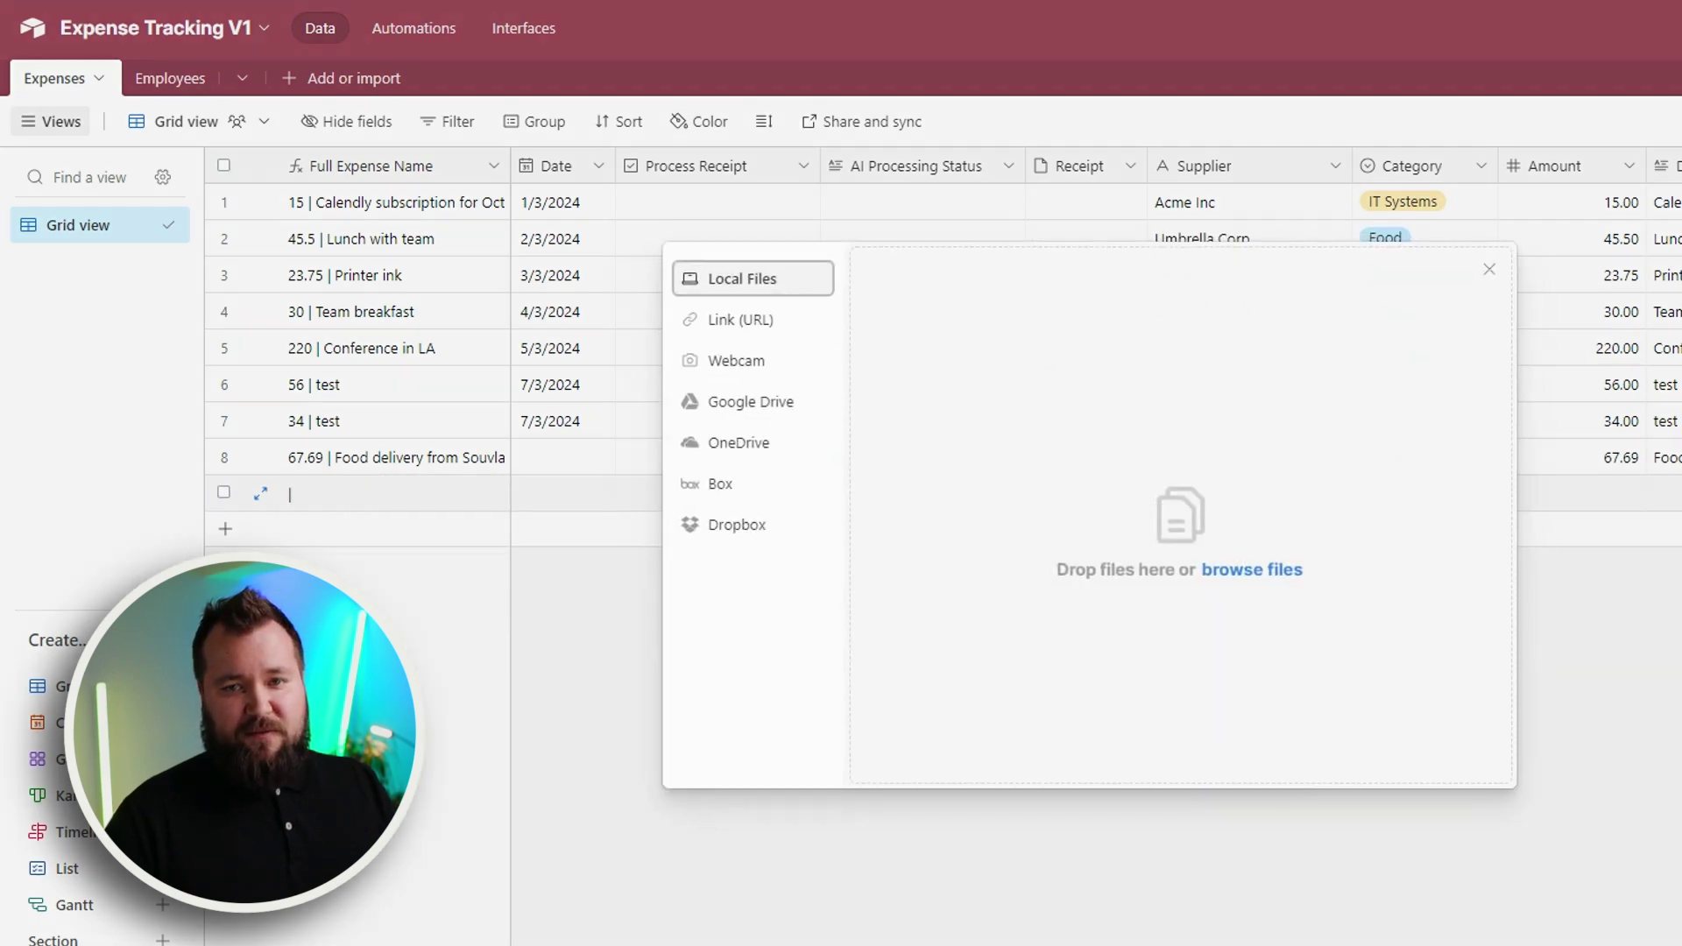
{"action": "left_click_drag", "start_coordinate": [1598, 326], "coordinate": [1201, 474]}
{"action": "left_click", "coordinate": [1456, 753]}
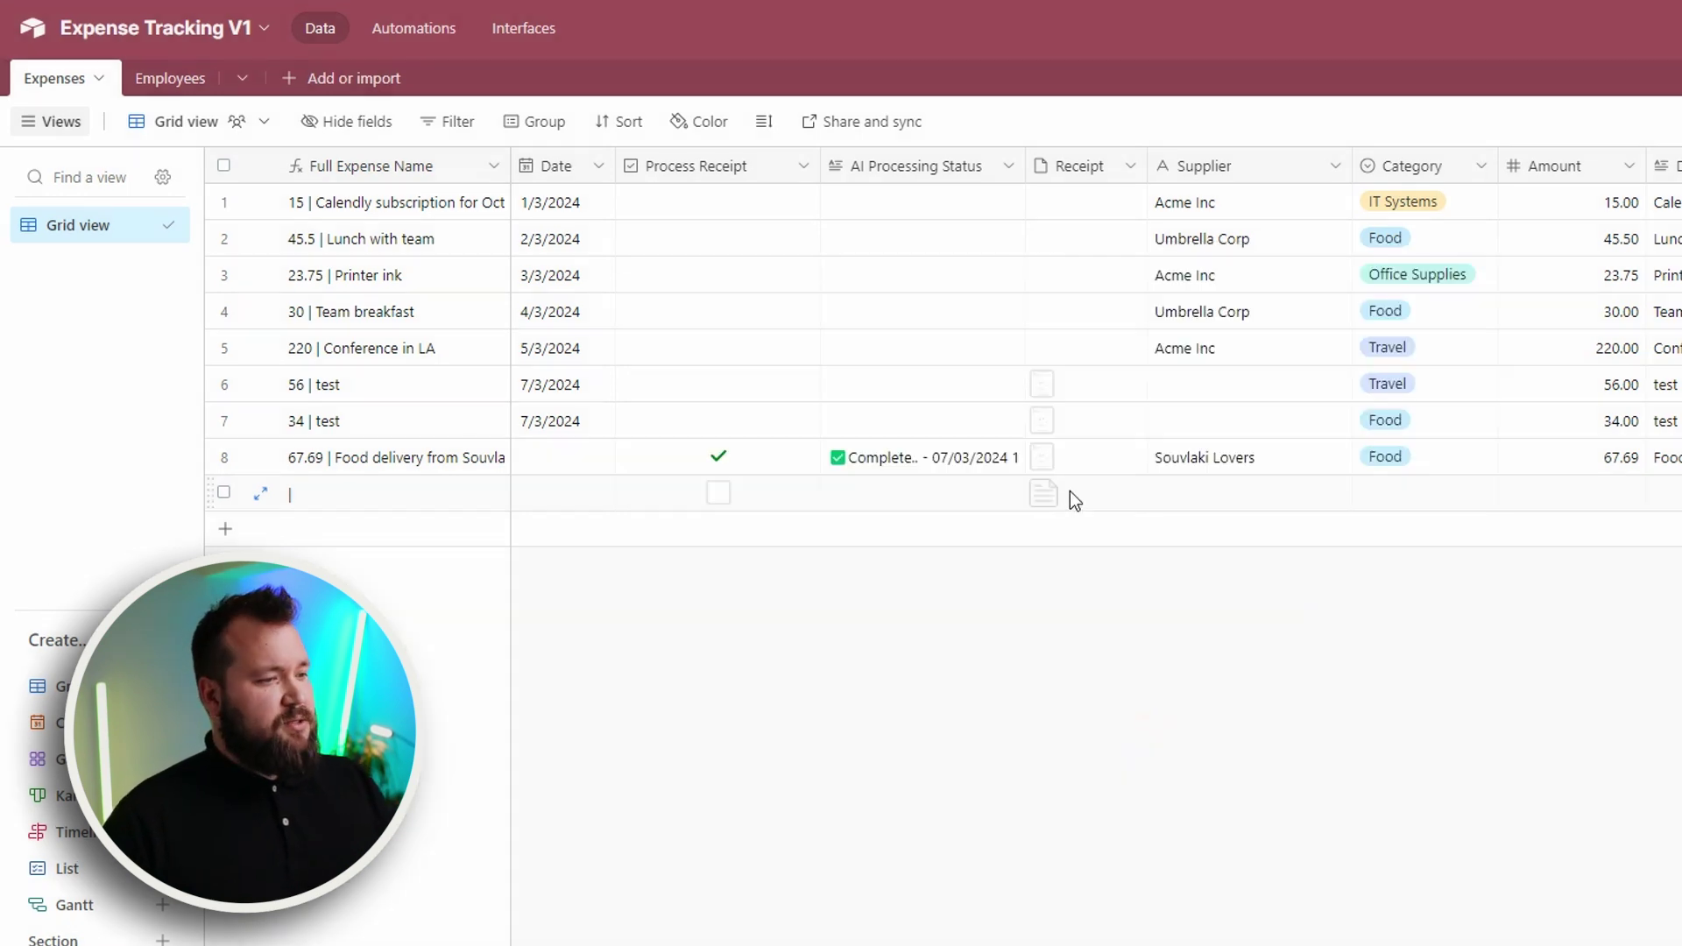
Step: Preview the Calendly invoice, close it, and tick Process Receipt on row 9
{"action": "left_click", "coordinate": [1084, 491]}
{"action": "left_click", "coordinate": [1044, 495]}
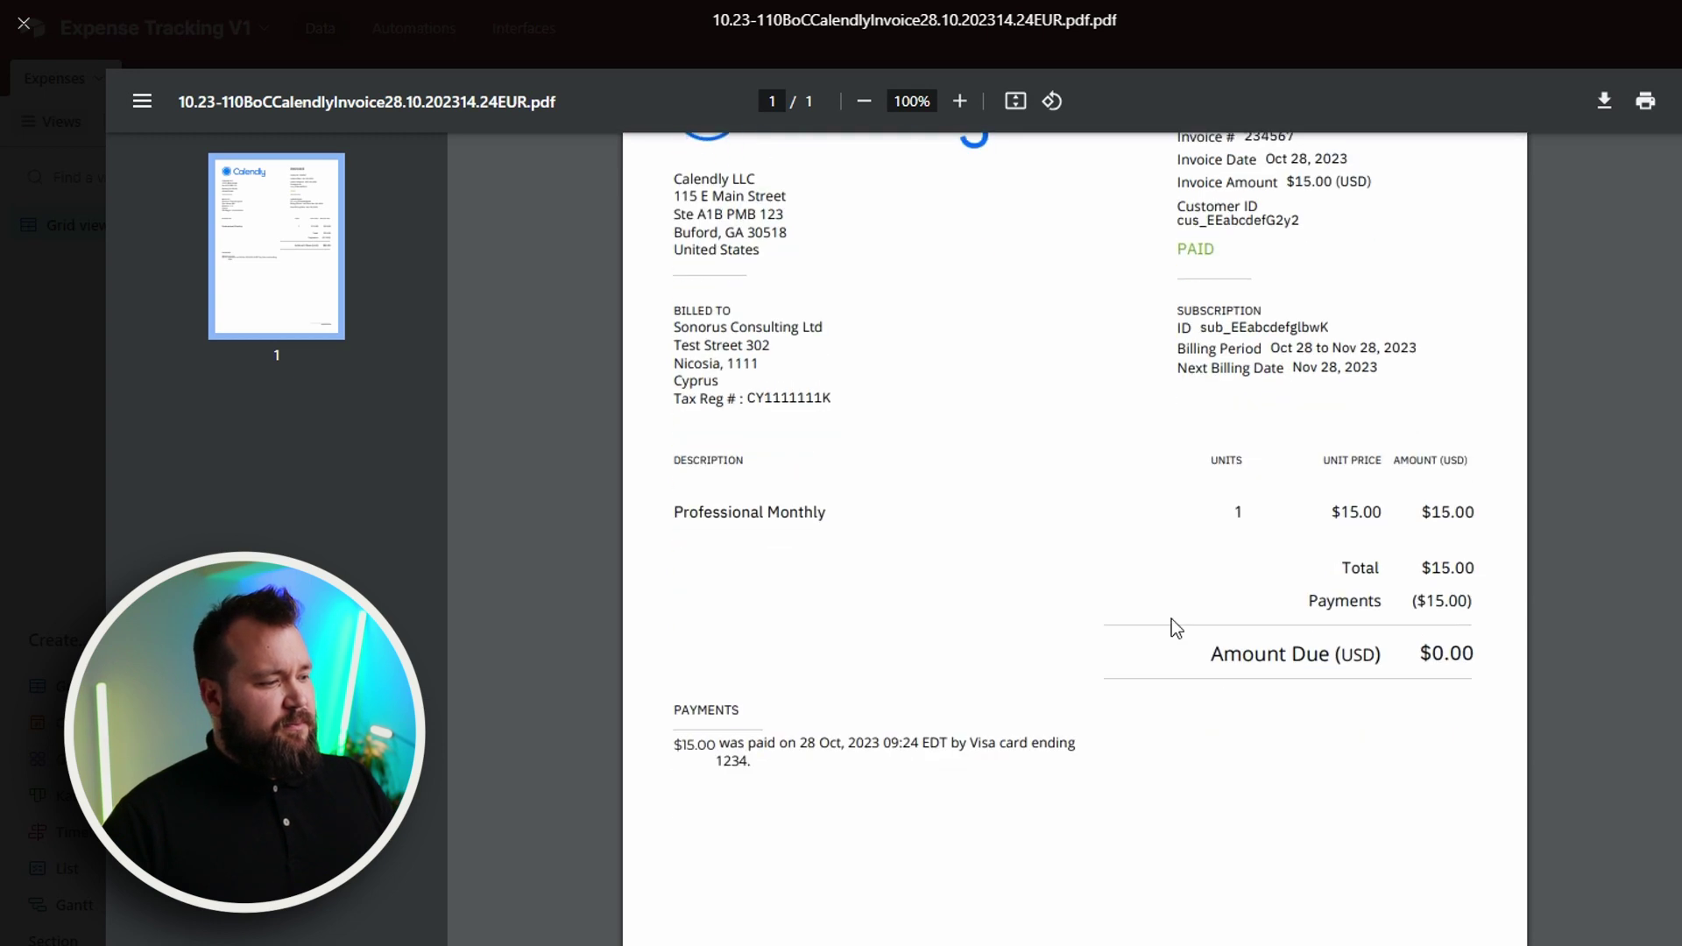
{"action": "left_click_drag", "start_coordinate": [839, 508], "coordinate": [927, 555]}
{"action": "scroll", "coordinate": [1100, 529], "scroll_direction": "up", "scroll_amount": 2}
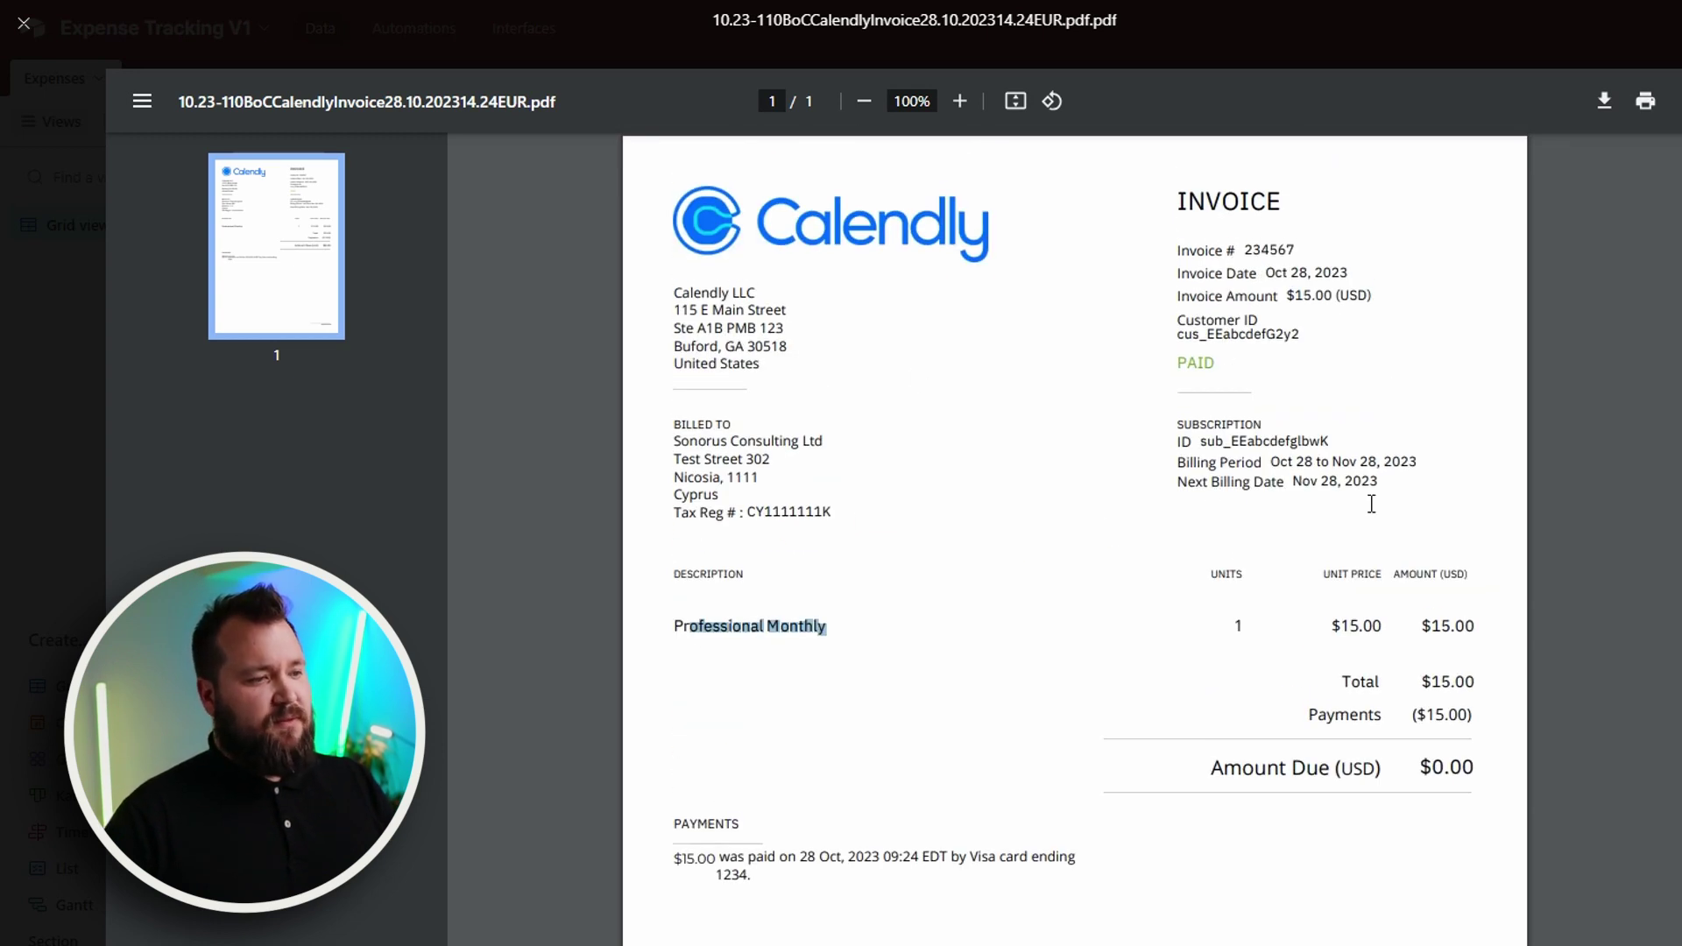
{"action": "scroll", "coordinate": [1411, 460], "scroll_direction": "down", "scroll_amount": 3}
{"action": "key", "text": "Escape"}
{"action": "left_click", "coordinate": [718, 492]}
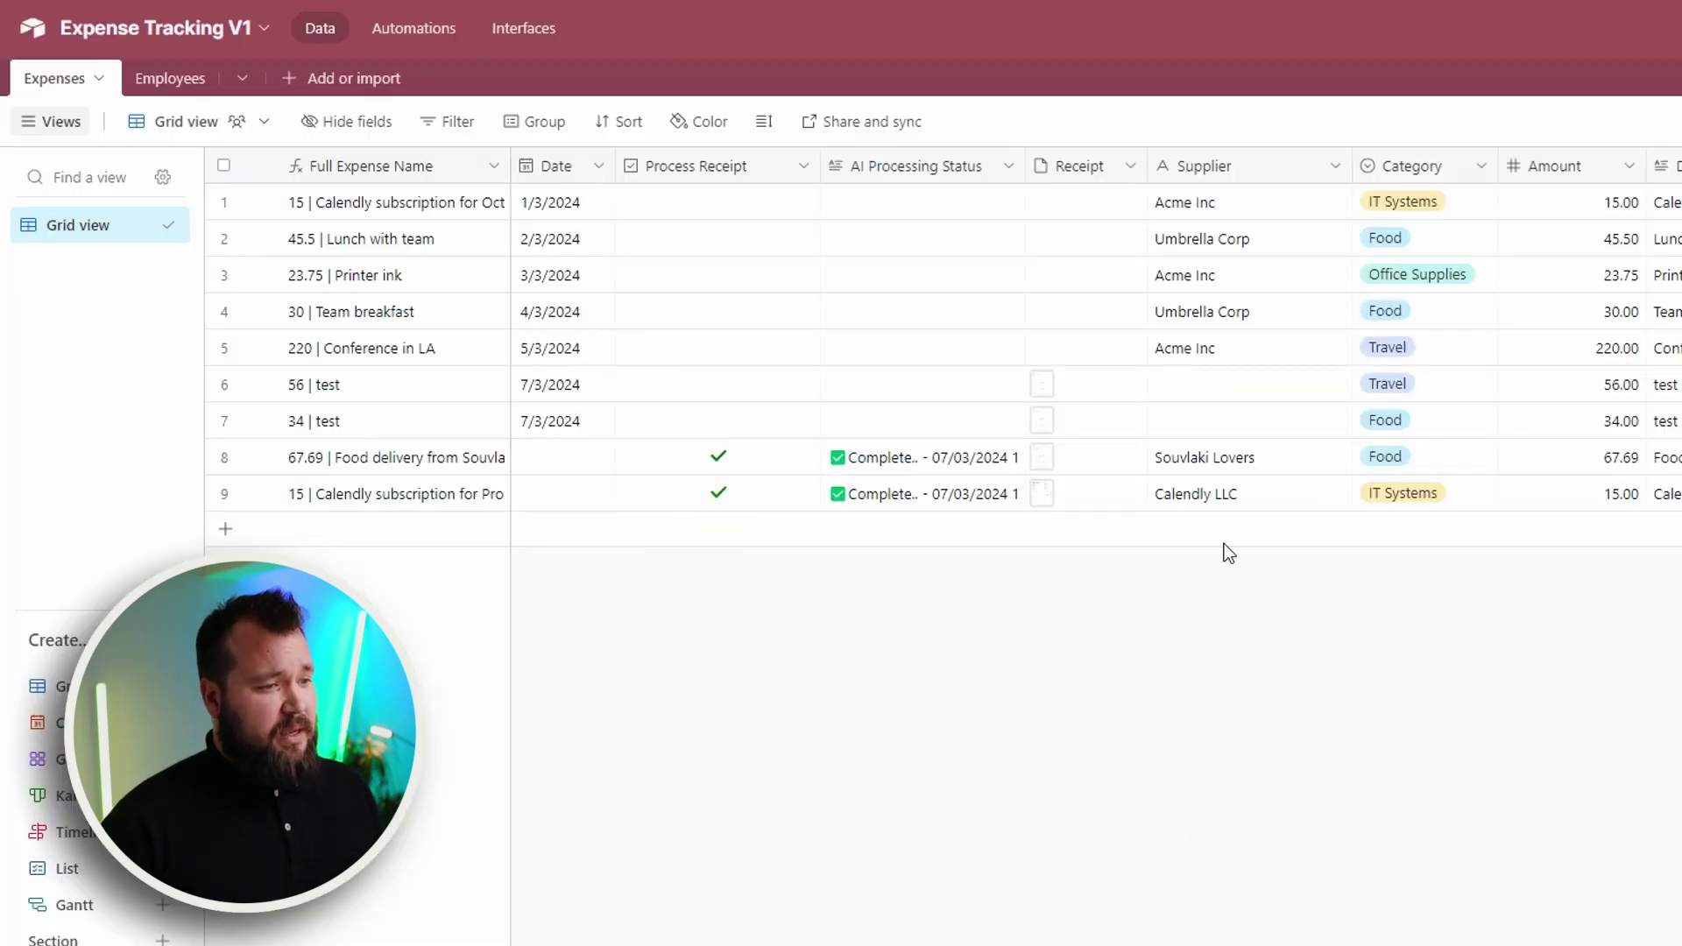
Step: Inspect row 9's extracted Calendly LLC, IT Systems, 15.00, description and Credit Card values
{"action": "left_click", "coordinate": [1214, 497]}
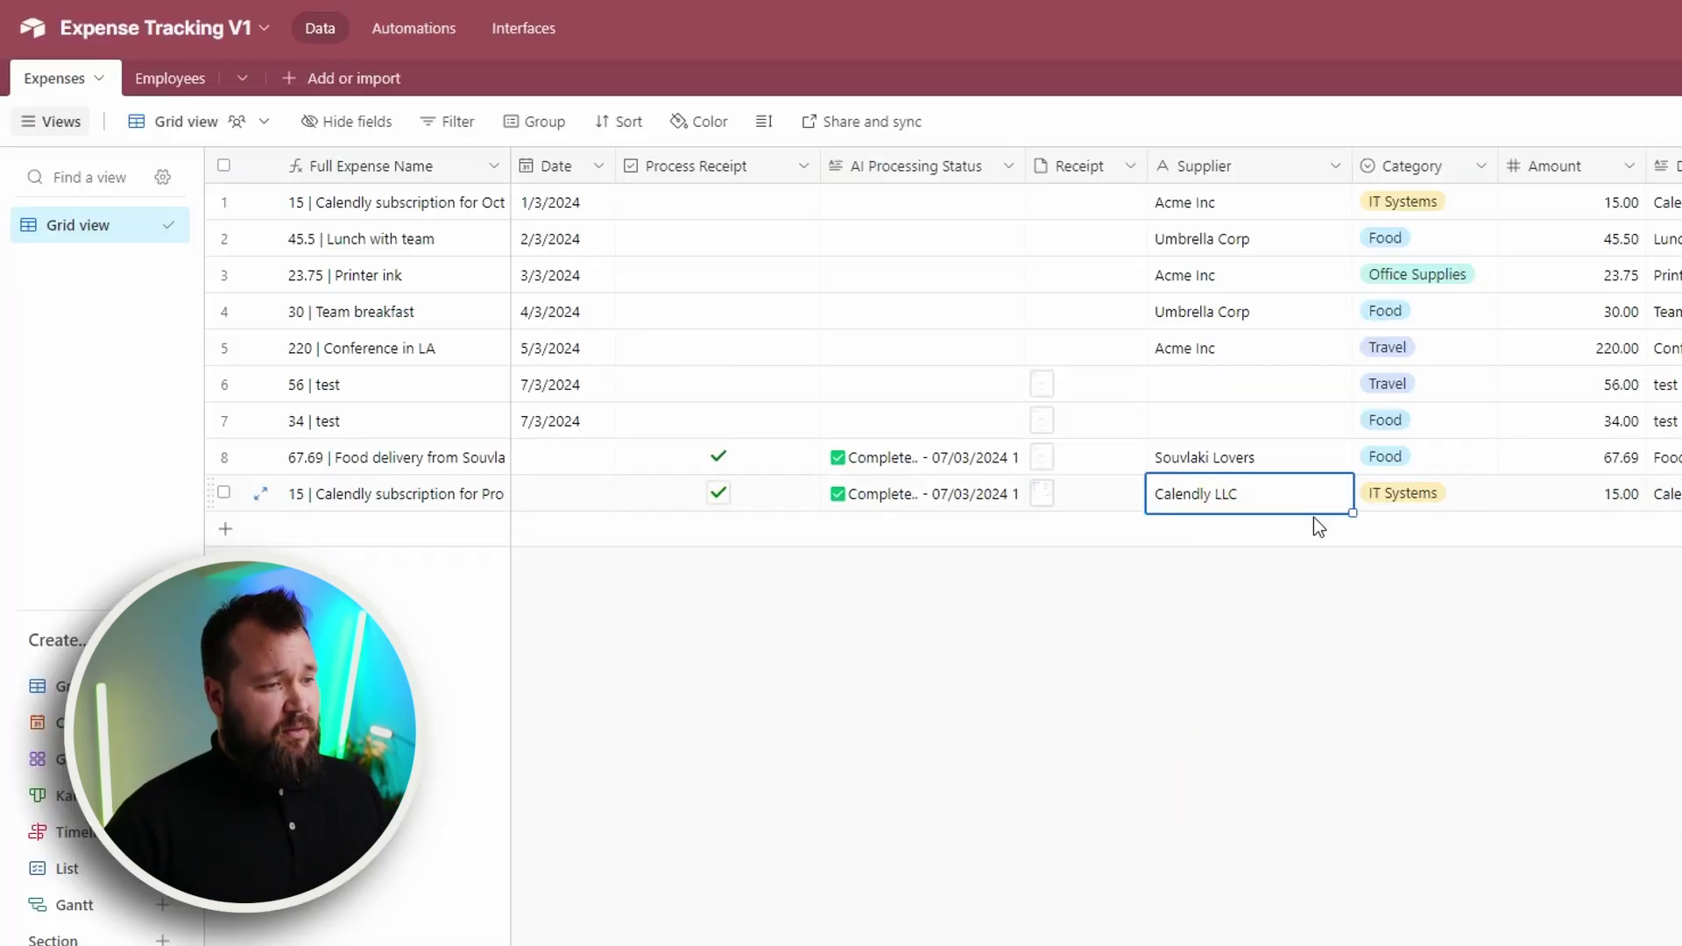
{"action": "left_click", "coordinate": [1476, 493]}
{"action": "left_click", "coordinate": [1220, 495]}
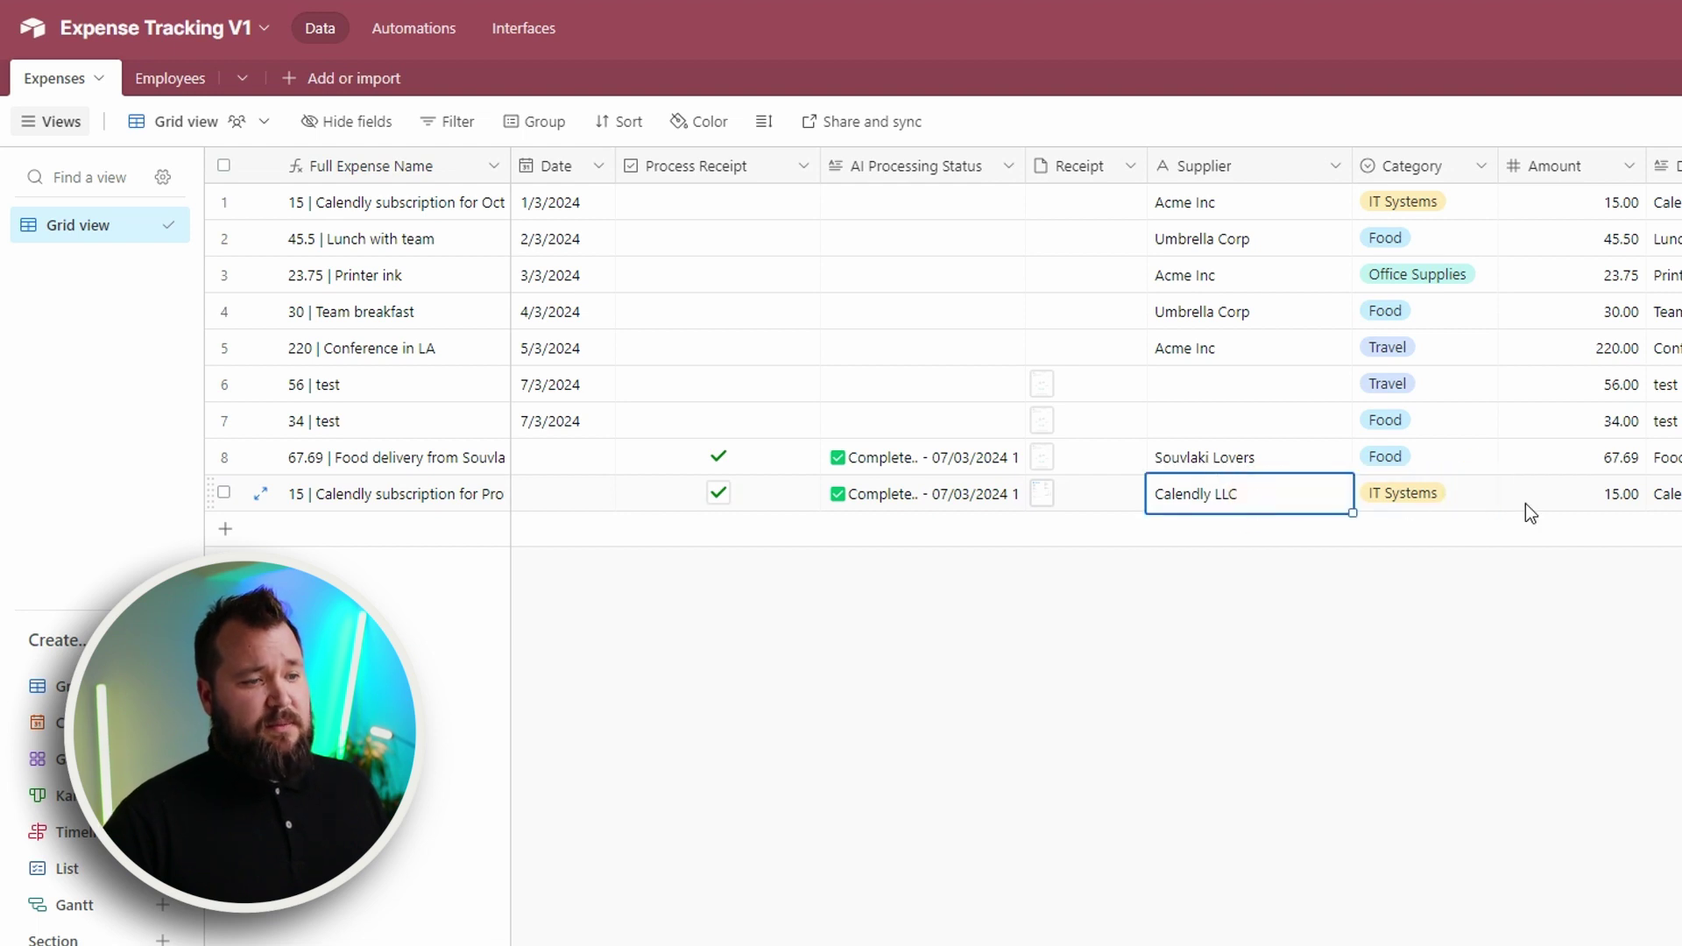
{"action": "left_click", "coordinate": [1476, 502]}
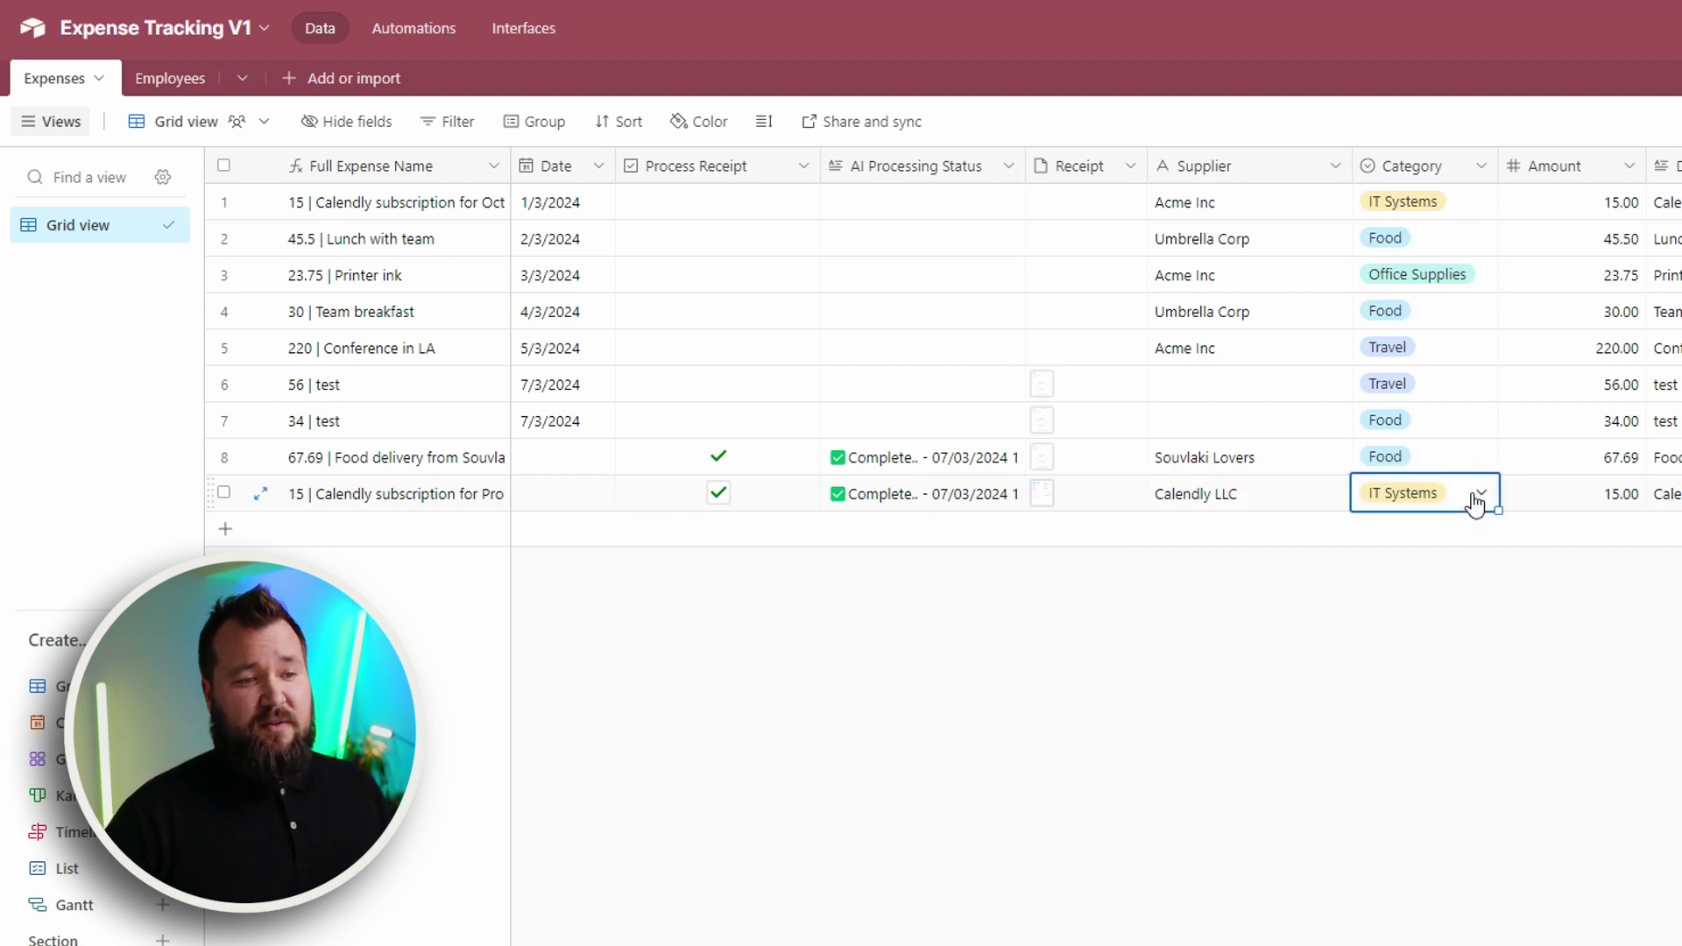
{"action": "scroll", "coordinate": [1471, 492], "scroll_direction": "right", "scroll_amount": 3}
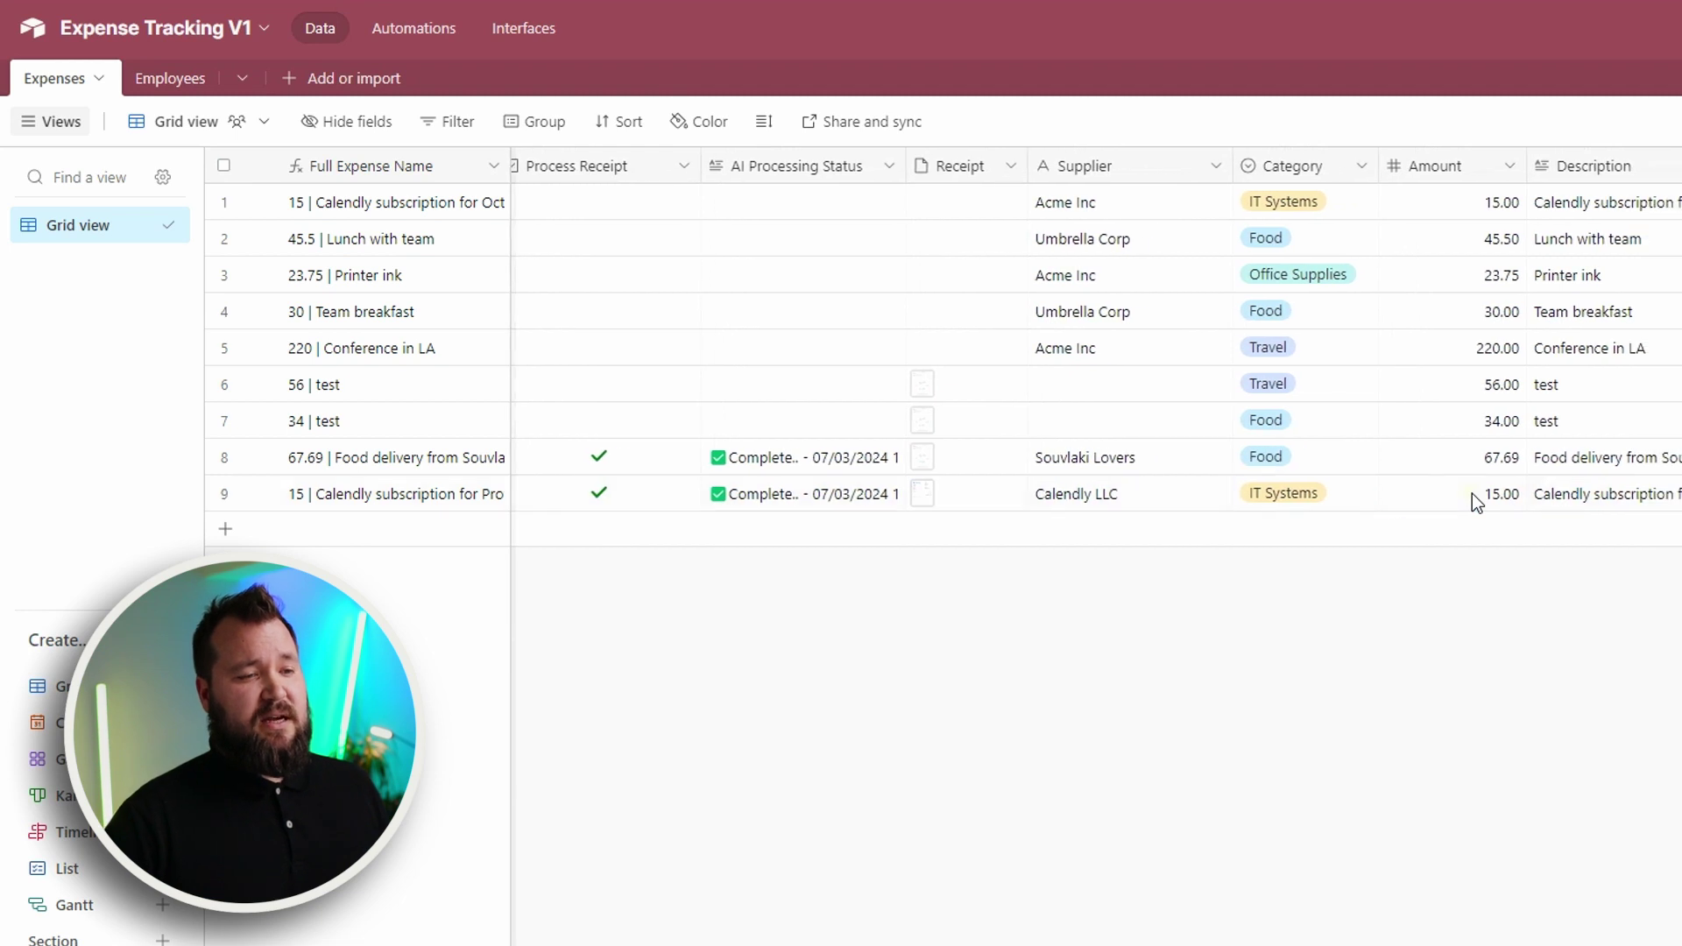
{"action": "left_click", "coordinate": [1471, 494]}
{"action": "left_click", "coordinate": [1600, 494]}
{"action": "left_click", "coordinate": [1625, 500]}
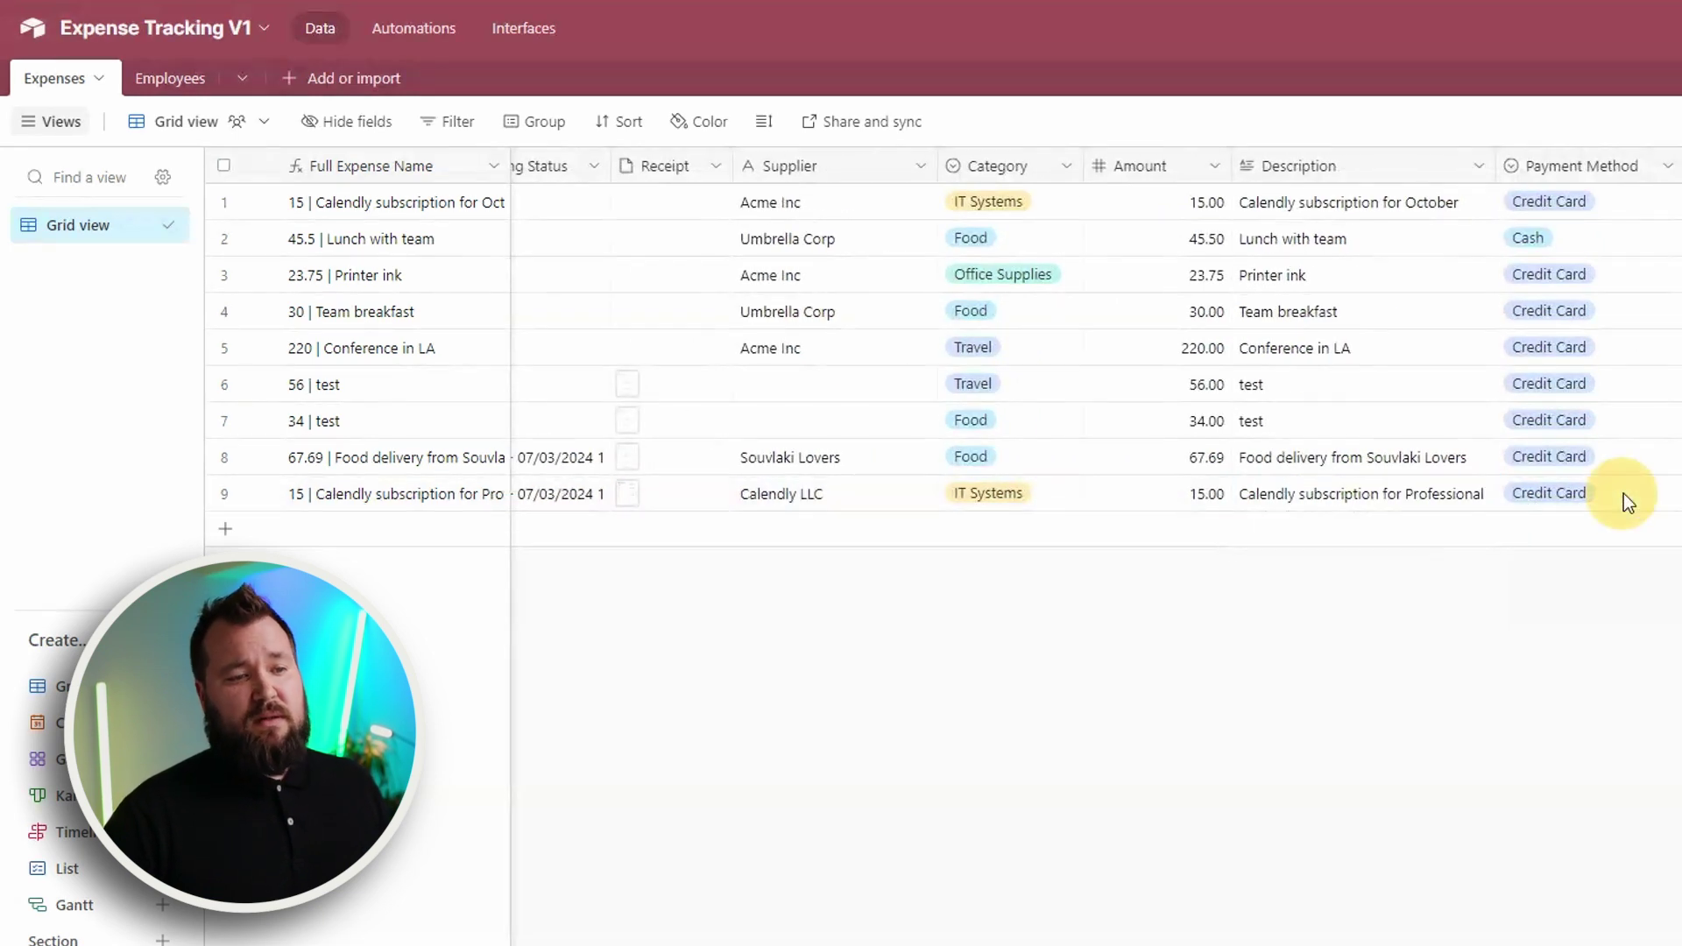
{"action": "left_click", "coordinate": [1596, 698]}
{"action": "scroll", "coordinate": [1511, 710], "scroll_direction": "left", "scroll_amount": 5}
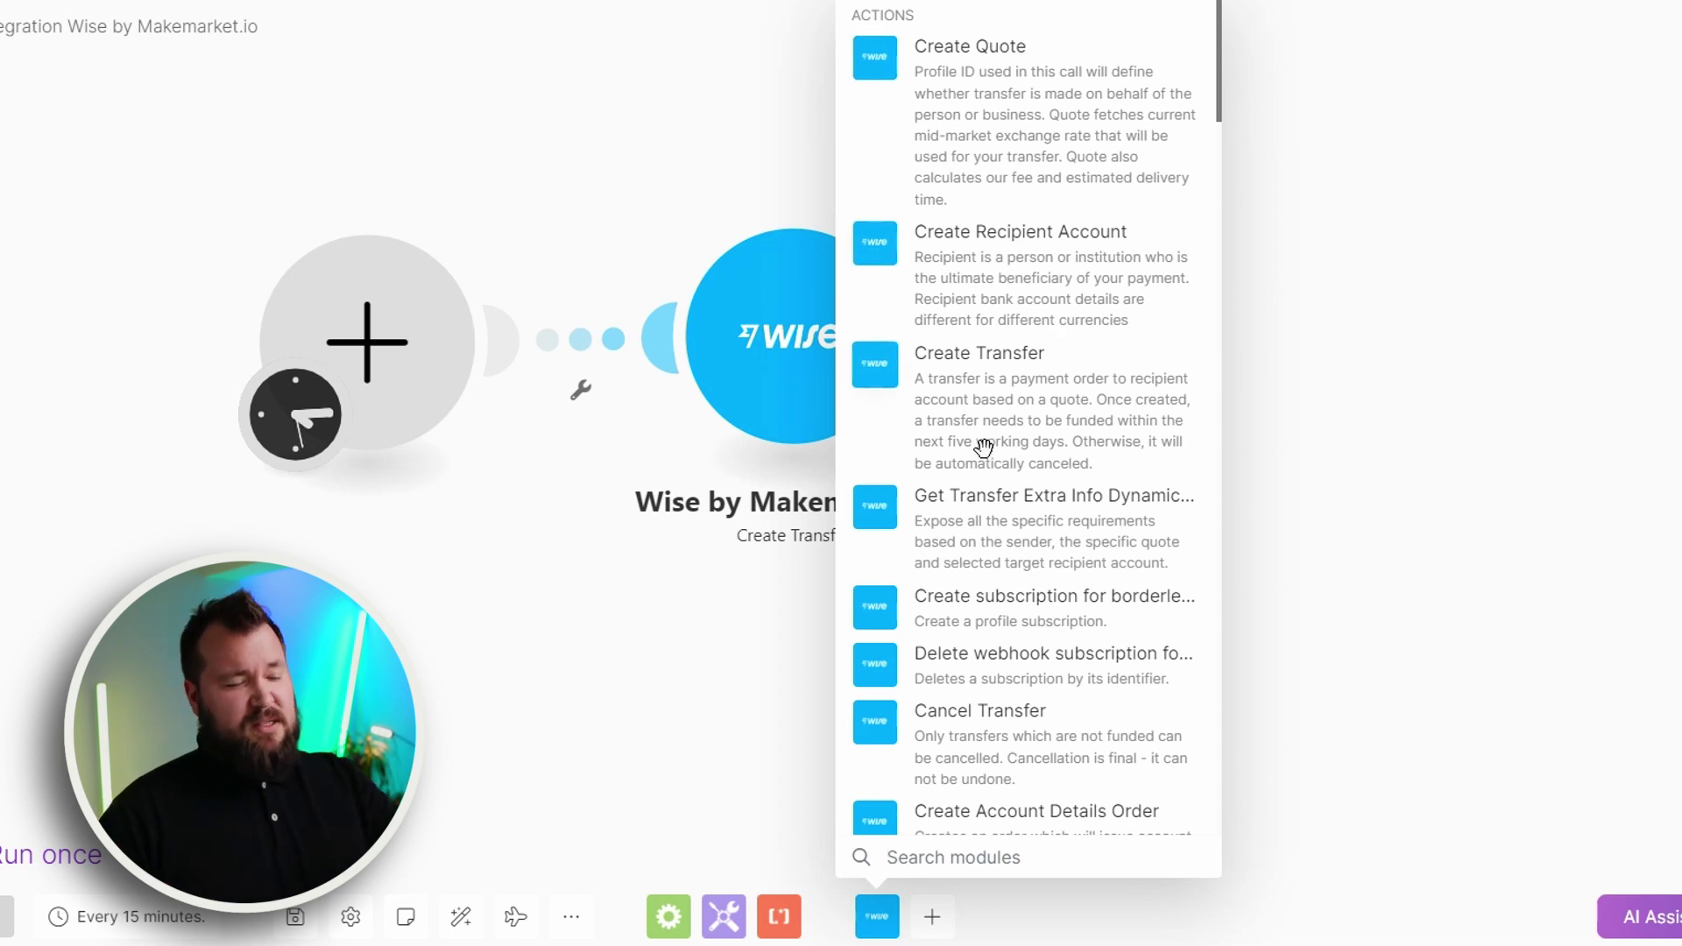
Step: Scroll the Wise action list, then dismiss the module picker from the canvas
{"action": "scroll", "coordinate": [983, 447], "scroll_direction": "down", "scroll_amount": 3}
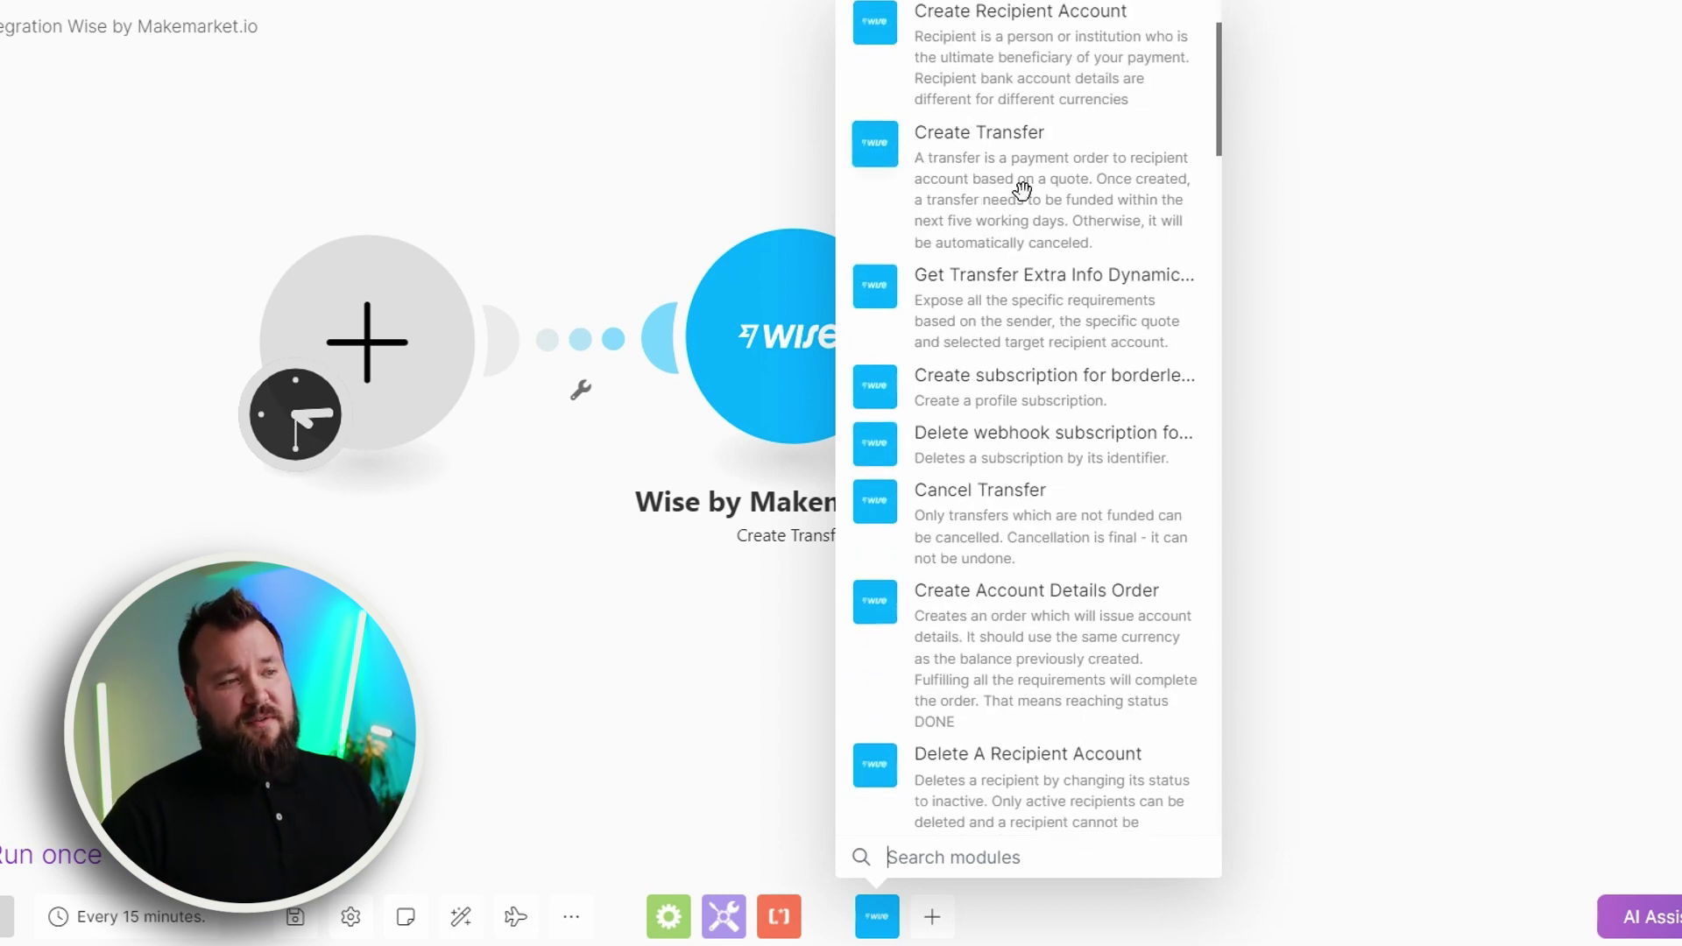
{"action": "left_click", "coordinate": [606, 163]}
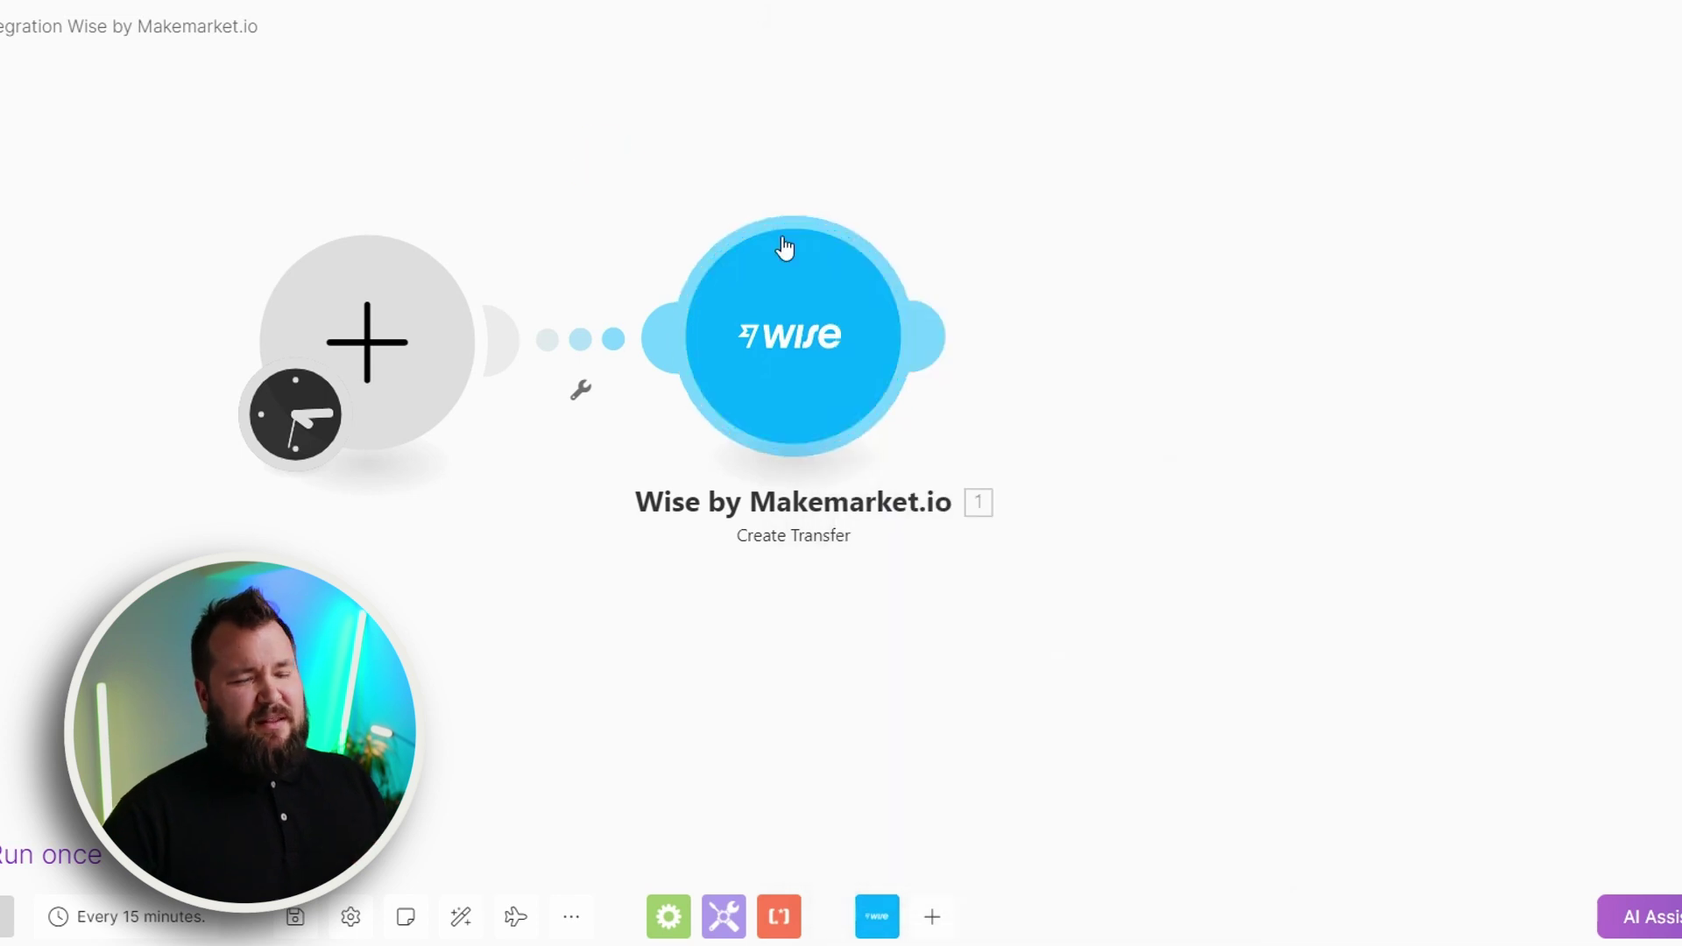